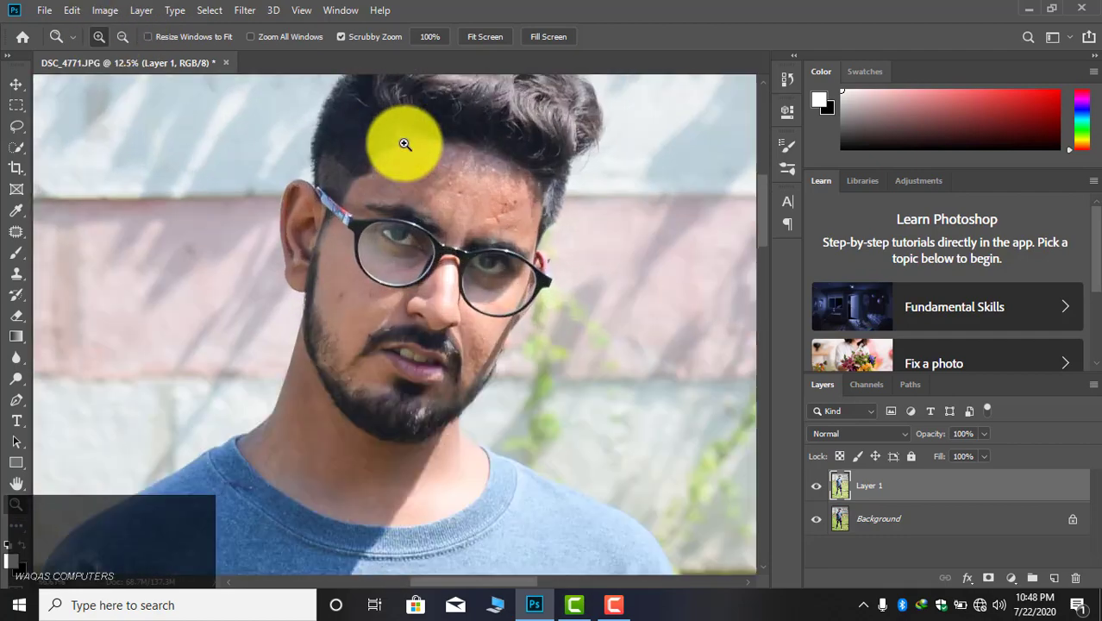
- Open the Camera Raw filter on Layer 1 and shift the HSL hue of Yellows and Greens strongly toward negative values
left_click(244, 10)
left_click(263, 110)
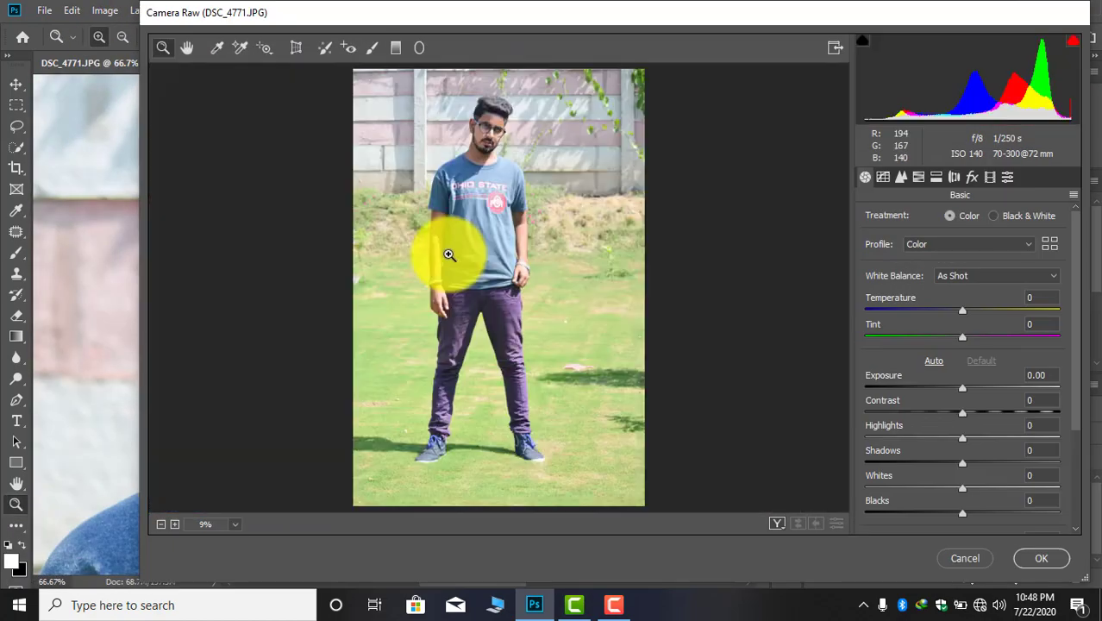
left_click(918, 176)
left_click_drag(968, 332, 879, 332)
left_click_drag(967, 360, 894, 359)
- Raise the HSL saturation of Yellows to near maximum and Greens to about half, and apply the Camera Raw filter
left_click(930, 220)
left_click_drag(967, 333, 1061, 333)
left_click_drag(967, 359, 1016, 364)
left_click(984, 223)
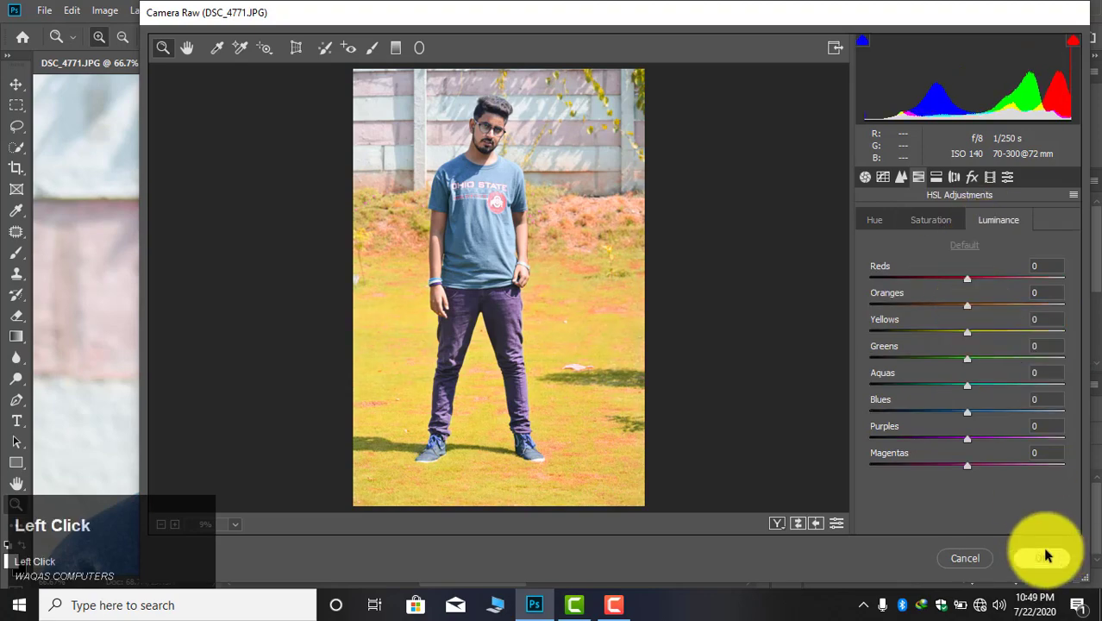
left_click(1040, 558)
- Adjust the cyan of the Neutrals with a Selective Color adjustment layer and merge it down into Layer 1 copy
left_click(381, 246)
scroll(384, 252, "down", 2)
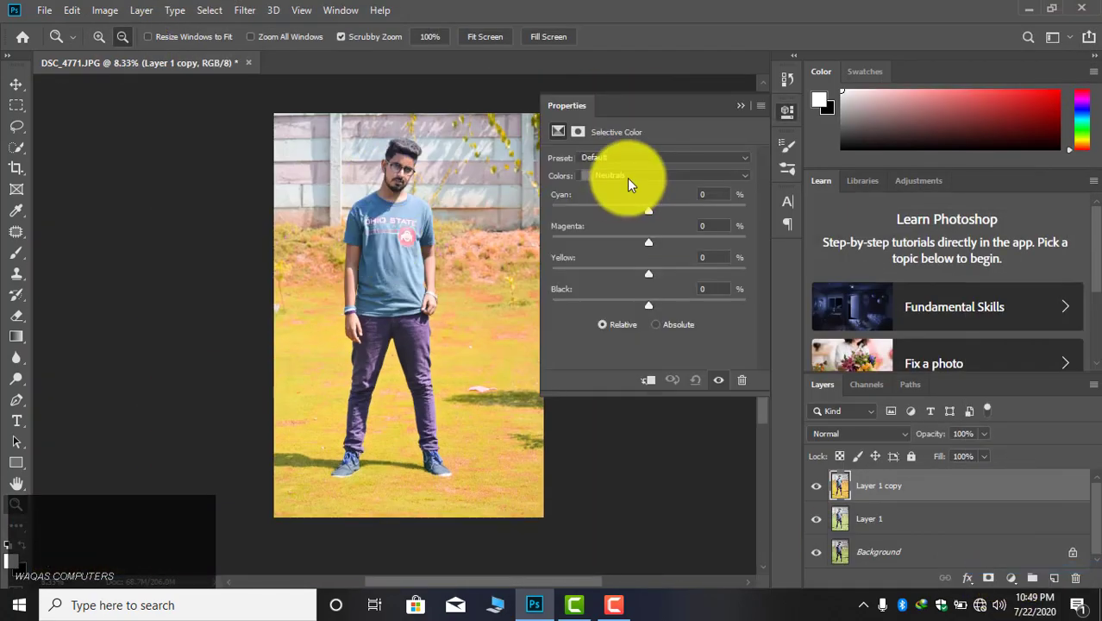
left_click(626, 176)
left_click(647, 210)
left_click(741, 105)
right_click(926, 484)
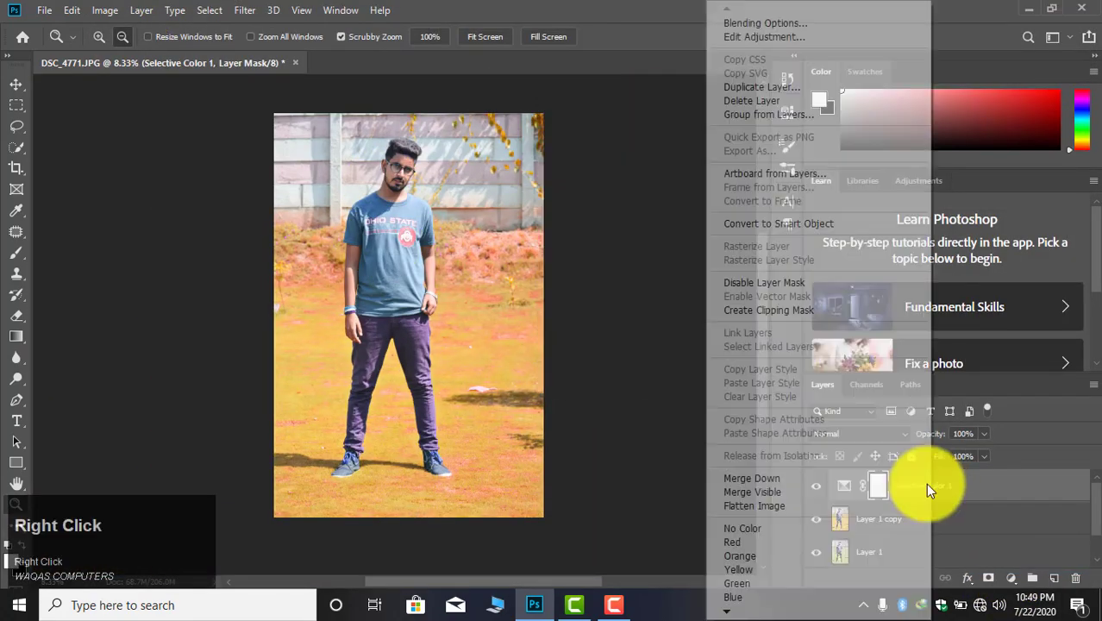
left_click(743, 477)
- Compare the face with Layer 1 copy hidden and erase part of that layer over the mouth
left_click(100, 36)
left_click(425, 175)
left_click(426, 177)
left_click(457, 286)
left_click(816, 486)
key("e")
left_click(494, 334)
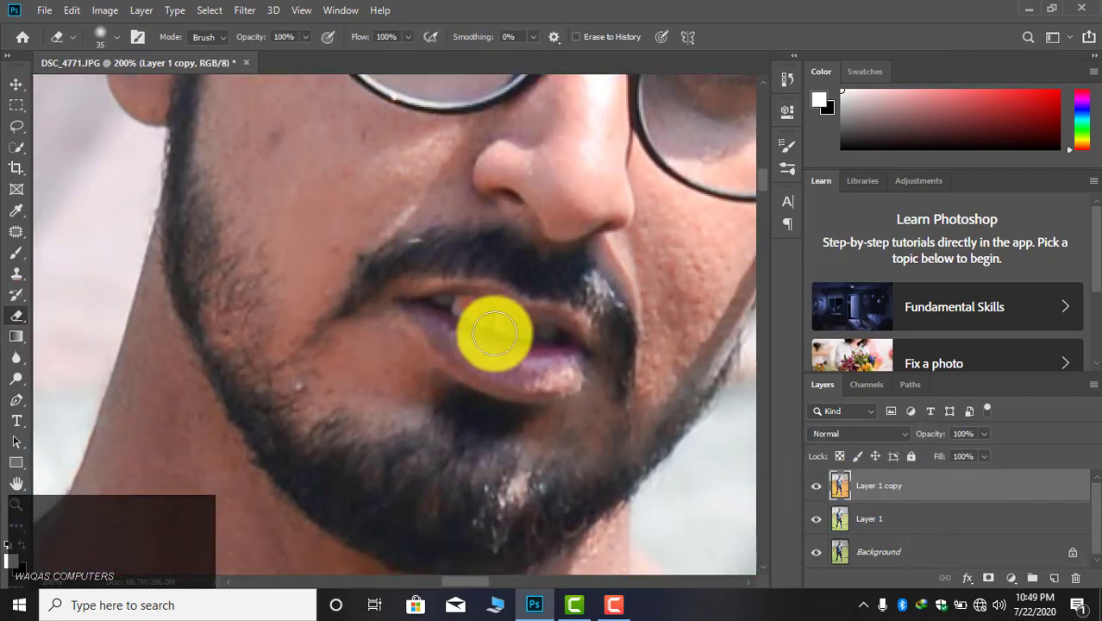
- Merge Layer 1 copy down into Layer 1
left_click(16, 504)
left_click(123, 37)
left_click(438, 268)
left_click(438, 268)
left_click(437, 268)
right_click(921, 487)
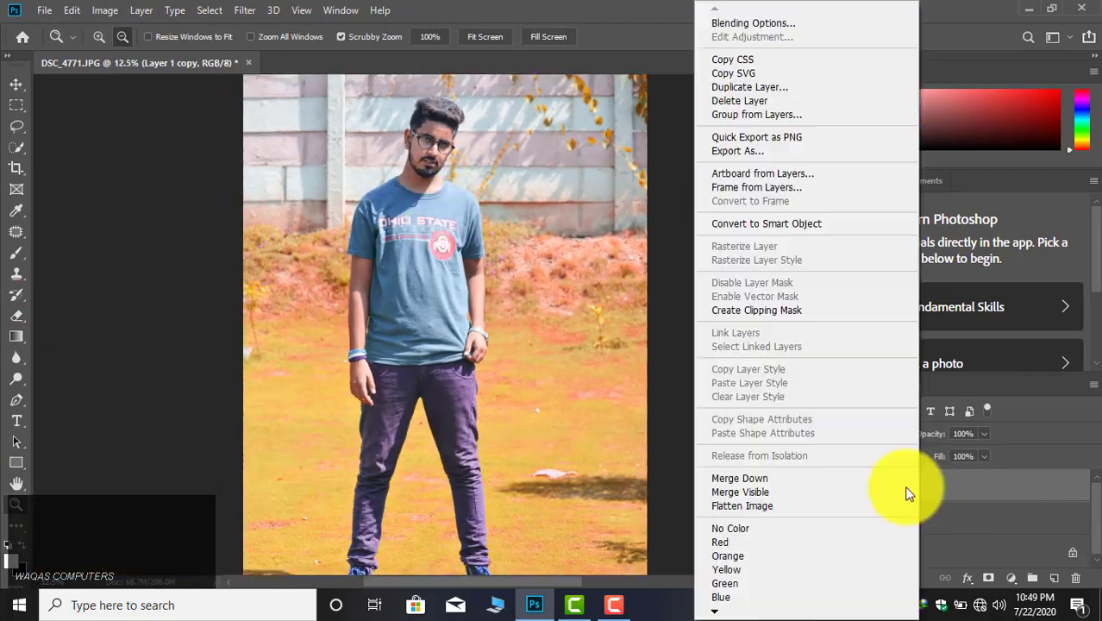
left_click(742, 477)
- Open the Camera Raw filter on Layer 1, raise the Oranges luminance and lower the Oranges saturation to about -25
left_click(243, 11)
left_click(286, 107)
left_click(919, 178)
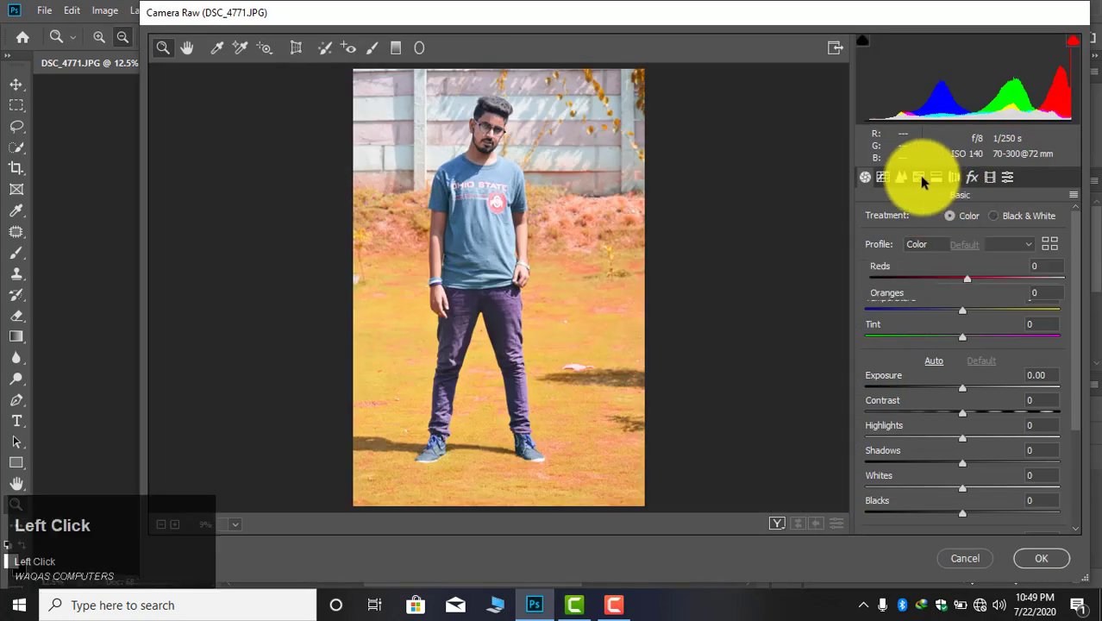
left_click(997, 219)
left_click_drag(967, 306, 992, 310)
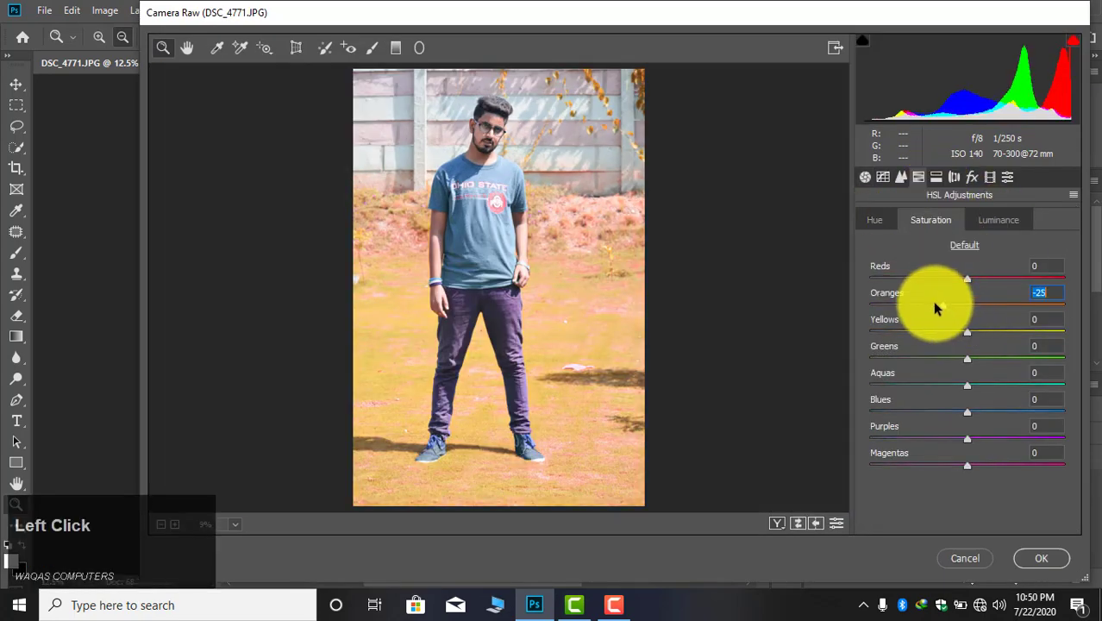
- Set exposure to +0.05, shadows +6, clarity +17 and dehaze +14, increase vibrance and saturation slightly, and apply the Camera Raw filter
left_click(883, 177)
left_click(865, 178)
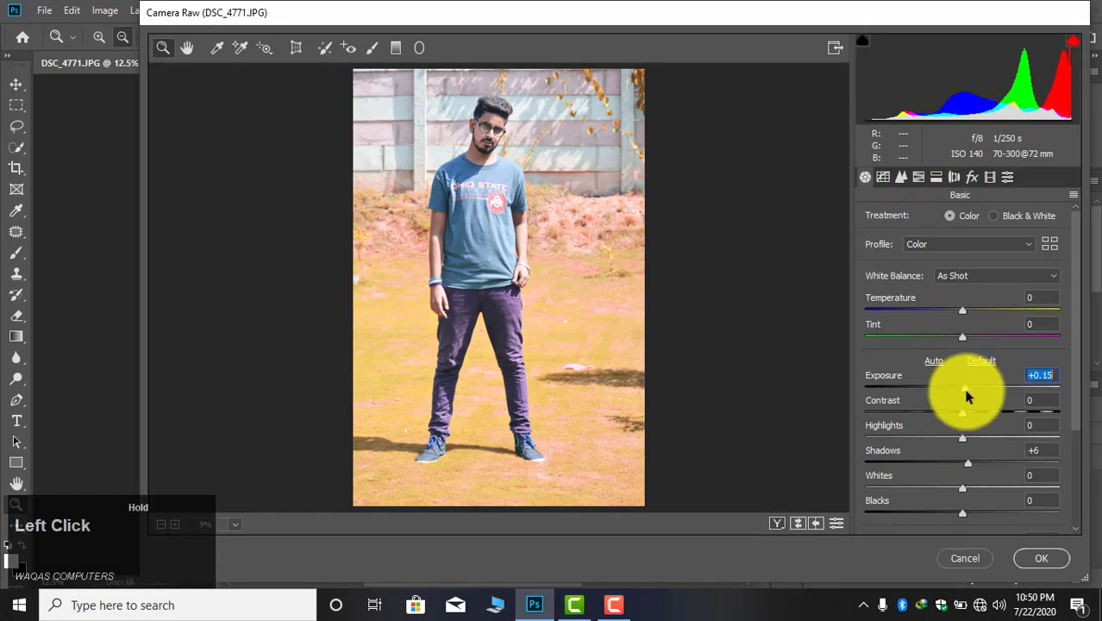
scroll(965, 389, "down", 3)
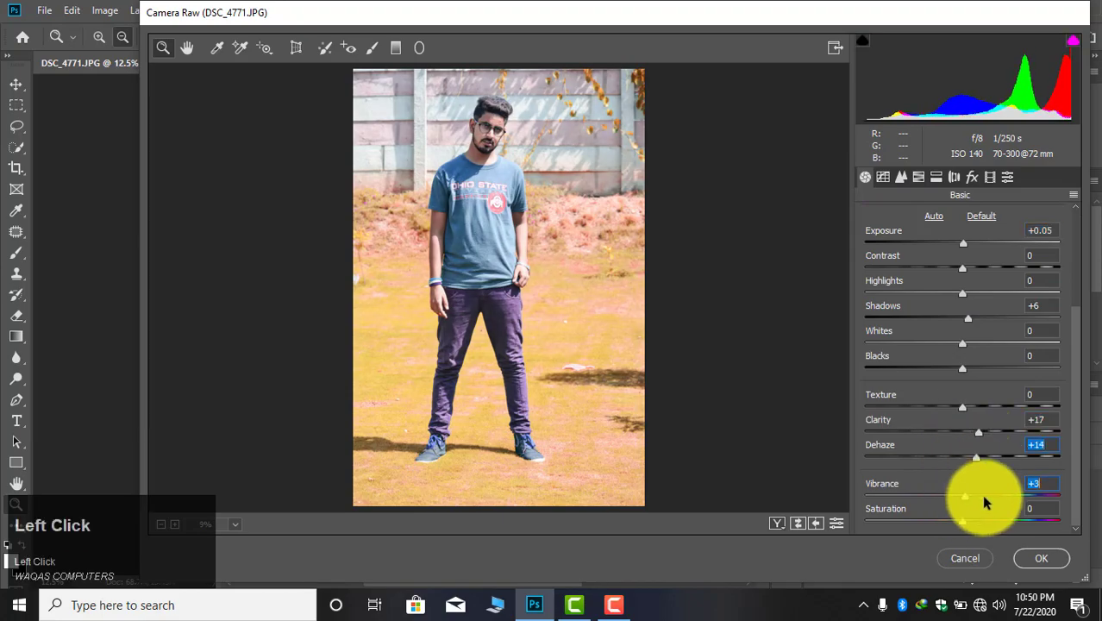
left_click_drag(984, 497, 982, 498)
left_click_drag(963, 521, 980, 521)
left_click(1043, 564)
- Compare the face up close with Layer 1 hidden and shown
left_click(100, 43)
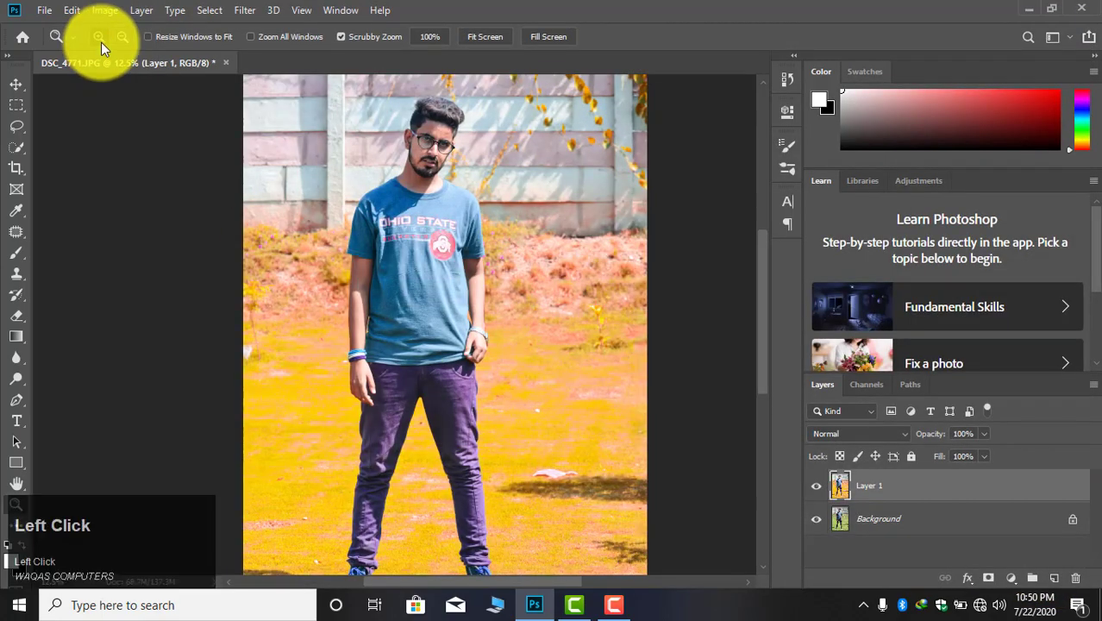
left_click(424, 140)
left_click(431, 142)
left_click(479, 148)
left_click(814, 486)
left_click(815, 486)
- Examine the color-graded photo from the full figure down to the skin details of the face
left_click(122, 37)
left_click(460, 308)
left_click(461, 291)
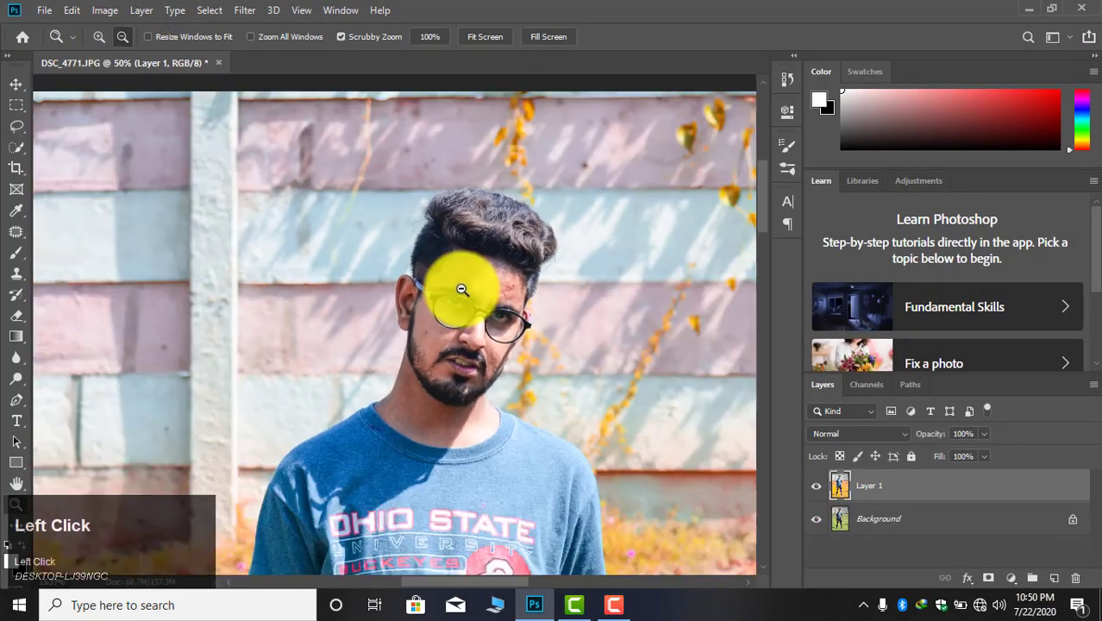
left_click(459, 291)
left_click(443, 309)
left_click(99, 37)
left_click(377, 283)
left_click(387, 250)
left_click(398, 208)
left_click(398, 209)
left_click(122, 38)
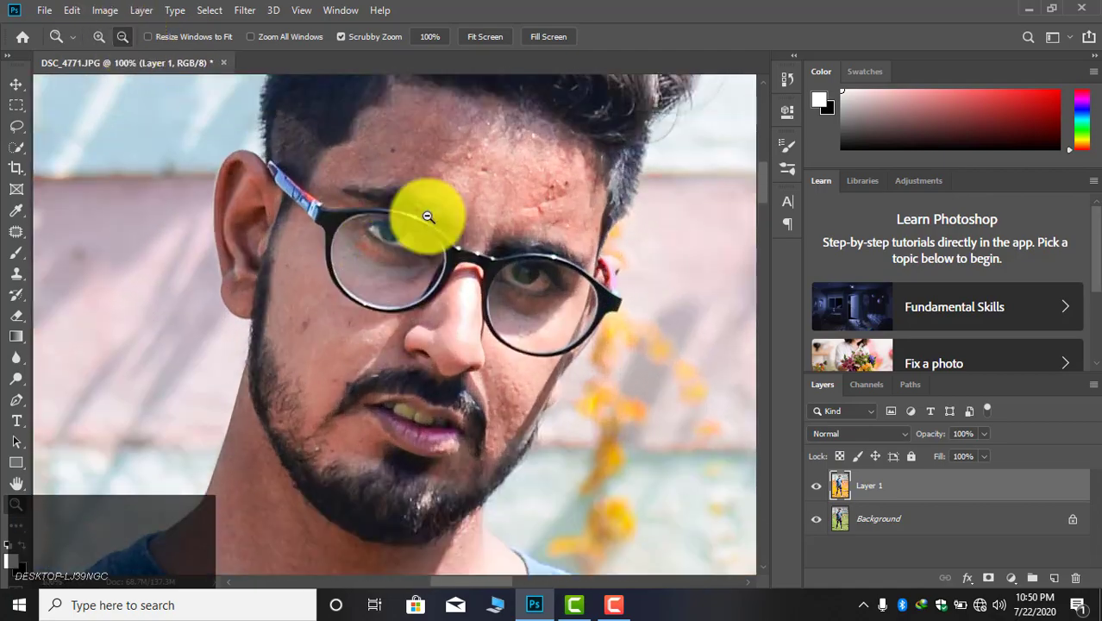
left_click(428, 216)
left_click(100, 37)
left_click(344, 173)
left_click(344, 172)
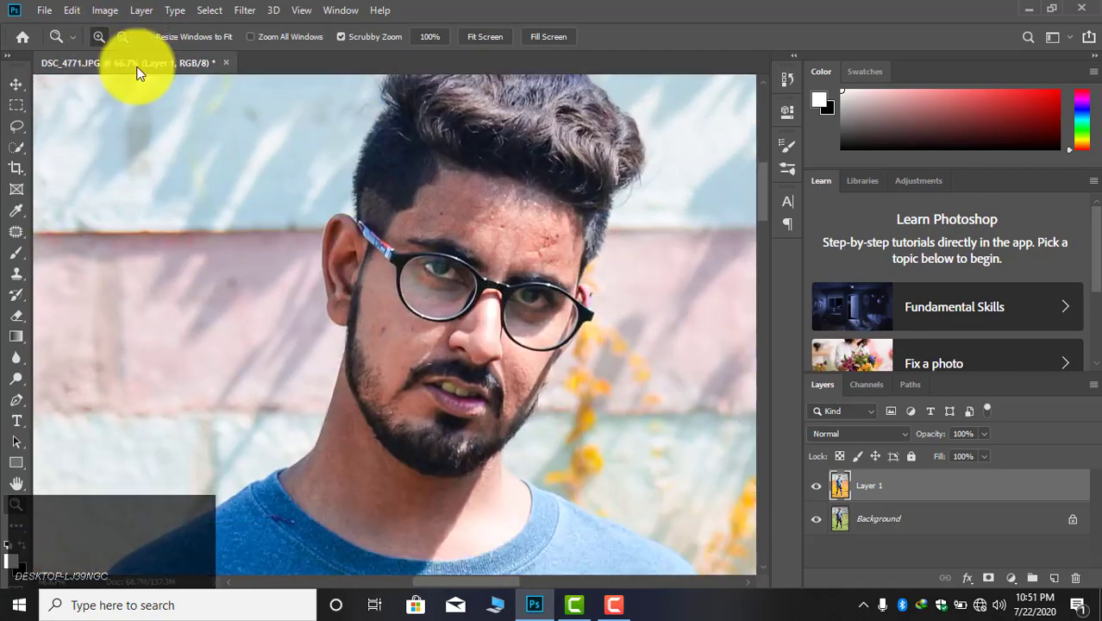
left_click(122, 37)
left_click(396, 214)
left_click(603, 604)
left_click(1041, 551)
left_click(247, 12)
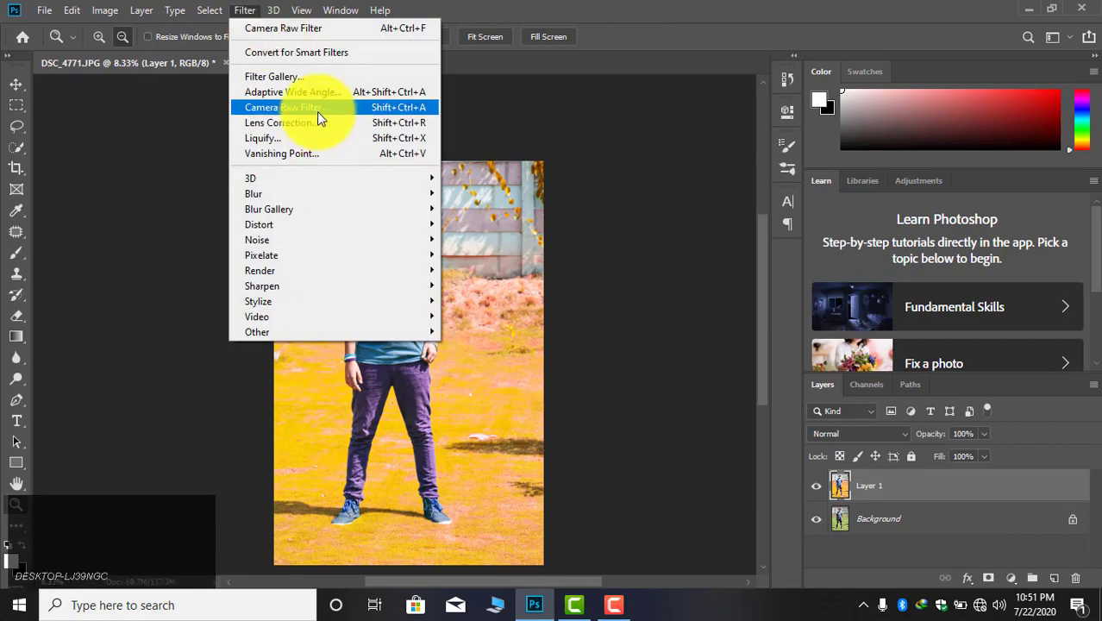
- Smooth the blemished skin on the forehead above the far eyebrow with the Mixer Brush at 200% zoom
left_click(99, 37)
left_click(375, 194)
left_click(380, 202)
left_click(408, 252)
left_click_drag(396, 266, 285, 300)
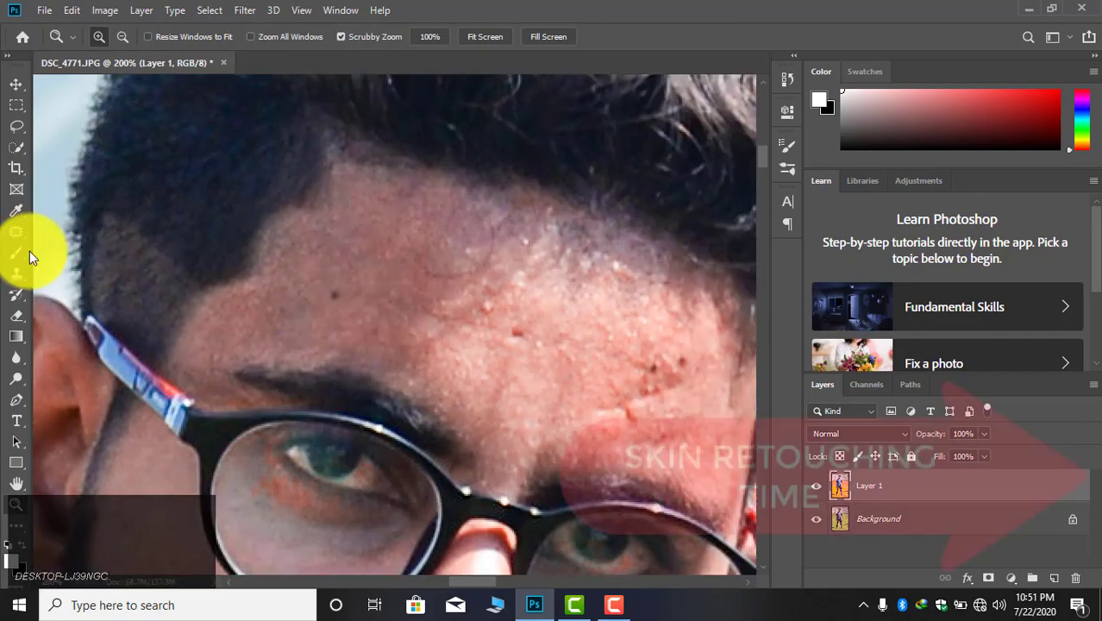
left_click(22, 253)
right_click(23, 253)
left_click(82, 298)
mouse_move(629, 395)
left_mouse_down()
mouse_move(566, 304)
mouse_move(515, 285)
left_mouse_up()
mouse_move(613, 276)
left_mouse_down()
mouse_move(596, 371)
mouse_move(586, 184)
mouse_move(568, 352)
mouse_move(395, 344)
left_mouse_up()
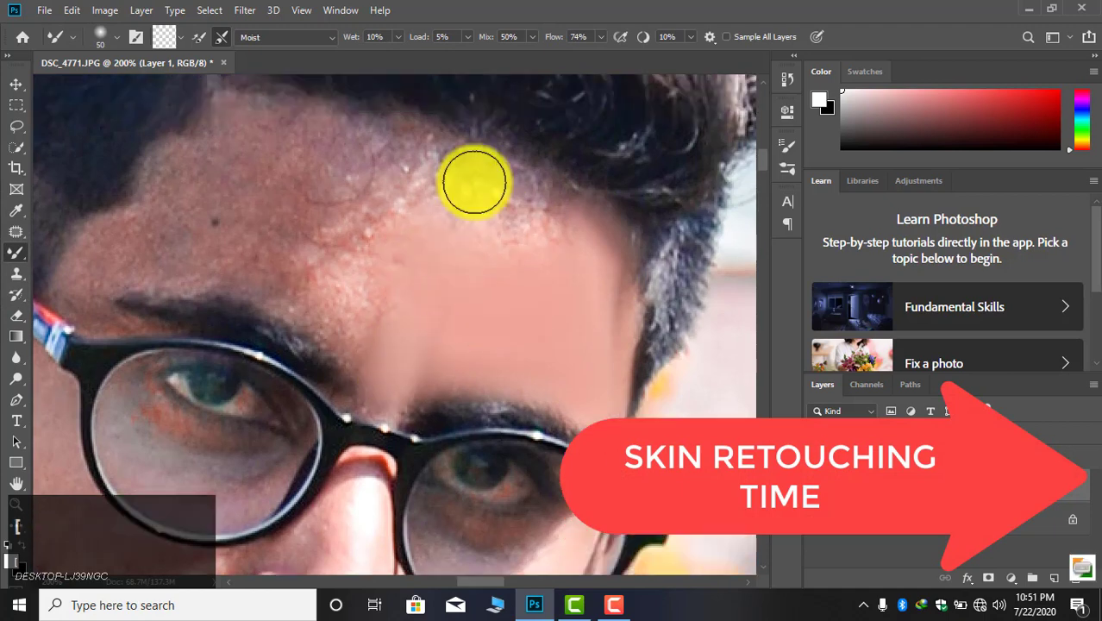
- Smooth the remaining forehead skin up to the hairline with the Mixer Brush, varying the brush size
key("bracketleft")
mouse_move(475, 181)
left_mouse_down()
mouse_move(277, 153)
mouse_move(164, 167)
mouse_move(103, 266)
mouse_move(207, 271)
mouse_move(352, 325)
mouse_move(192, 256)
mouse_move(406, 168)
mouse_move(440, 251)
mouse_move(441, 133)
left_mouse_up()
key("bracketright")
key("bracketright")
key("bracketright")
- Smooth the cheek between the ear, the glasses and the beard with the Mixer Brush at about size 40
key("space")
left_click_drag(209, 268, 465, 188)
key("bracketleft")
key("bracketleft")
key("bracketleft")
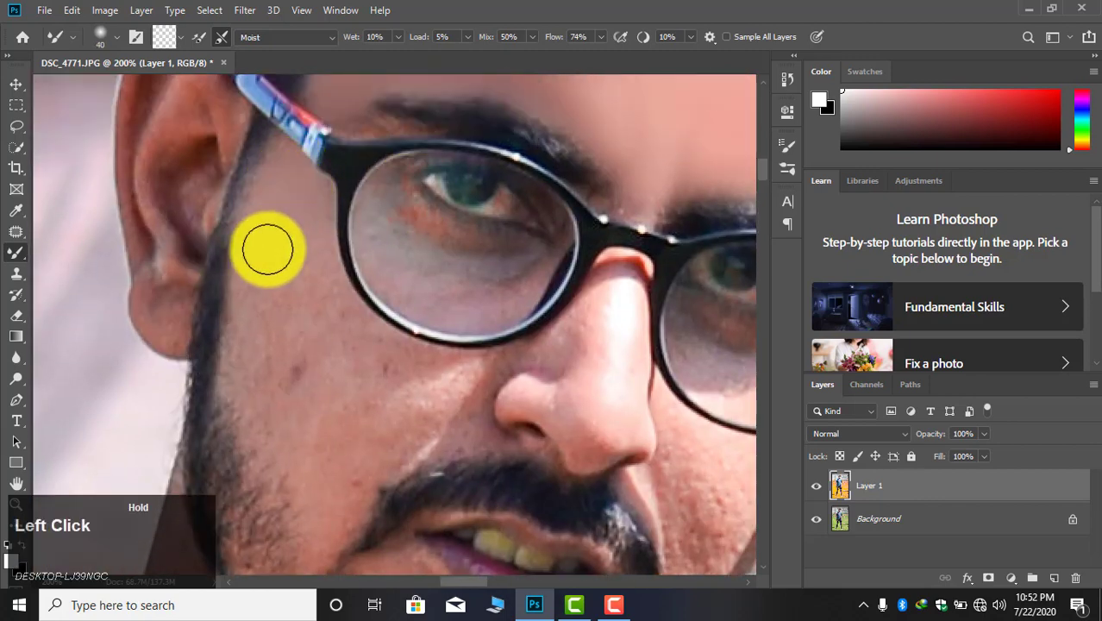
mouse_move(267, 249)
left_mouse_down()
mouse_move(253, 312)
mouse_move(263, 411)
mouse_move(326, 516)
mouse_move(336, 378)
mouse_move(305, 296)
mouse_move(393, 369)
mouse_move(389, 456)
mouse_move(342, 374)
mouse_move(502, 352)
left_mouse_up()
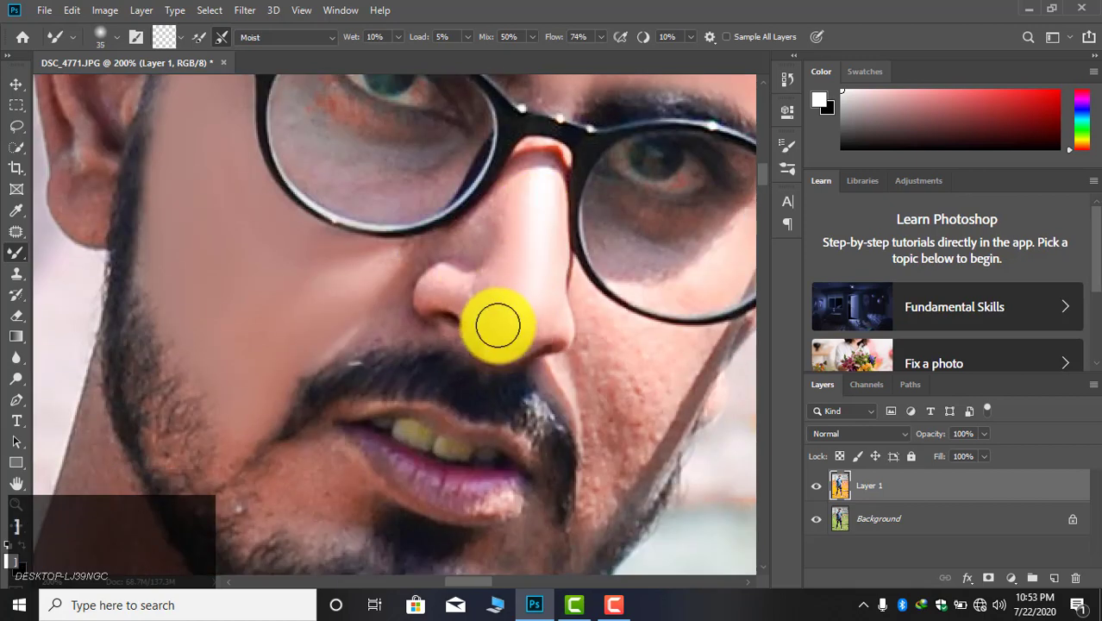
- Smooth the nose and the far cheek below the glasses with the Mixer Brush at about size 30
mouse_move(457, 288)
left_mouse_down()
mouse_move(487, 225)
mouse_move(431, 243)
mouse_move(353, 343)
left_mouse_up()
key("[")
scroll(609, 440, "down", 2)
key("[")
key("[")
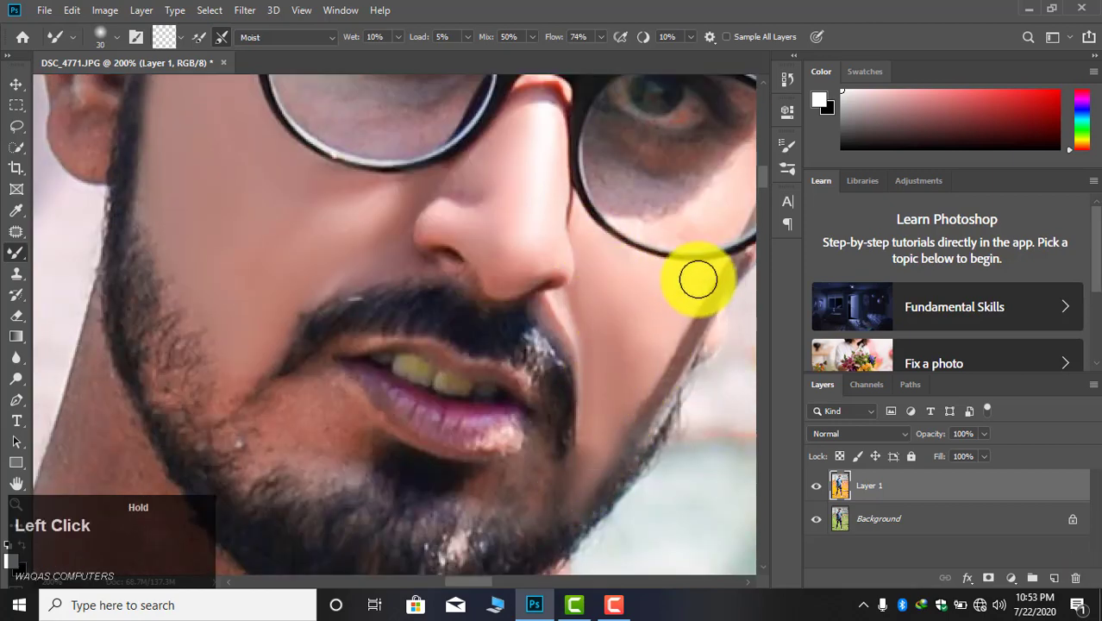
left_click_drag(698, 279, 640, 418)
- Smooth the under-eye skin seen through both lenses of the glasses with a Mixer Brush of about size 25
scroll(703, 376, "up", 3)
scroll(655, 345, "right", 3)
key("[")
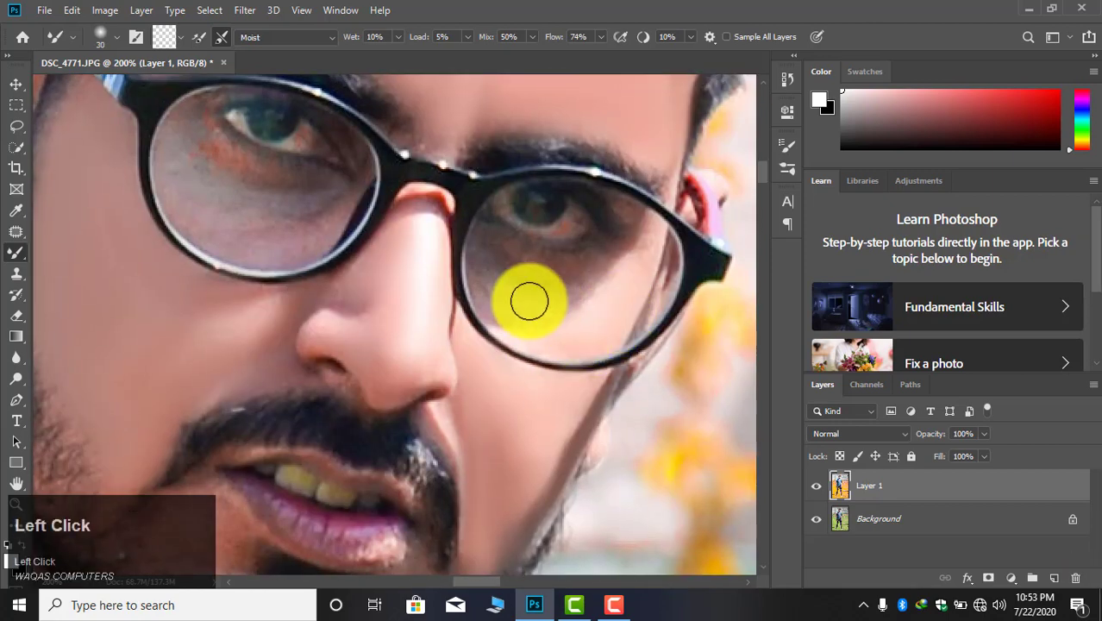
mouse_move(550, 299)
left_mouse_down()
mouse_move(483, 243)
mouse_move(563, 269)
mouse_move(574, 226)
left_mouse_up()
key("[")
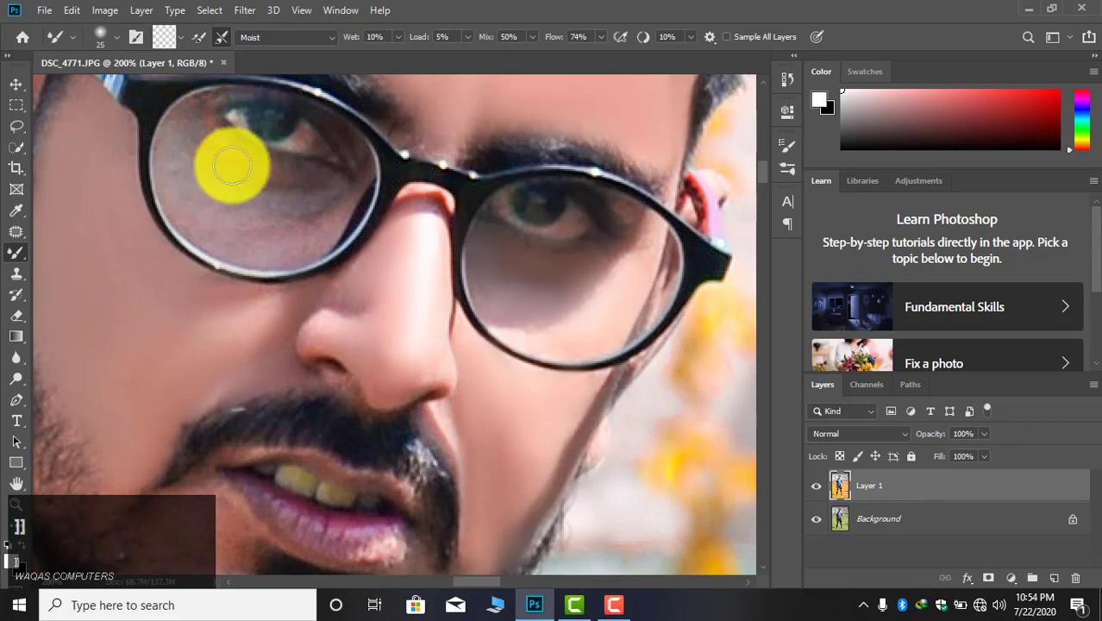
mouse_move(179, 154)
left_mouse_down()
mouse_move(215, 229)
mouse_move(319, 223)
mouse_move(223, 190)
left_mouse_up()
- Smooth the skin beside the far lens and across the fully visible ear with a small Mixer Brush
left_click_drag(658, 298, 623, 227)
key("[")
key("[")
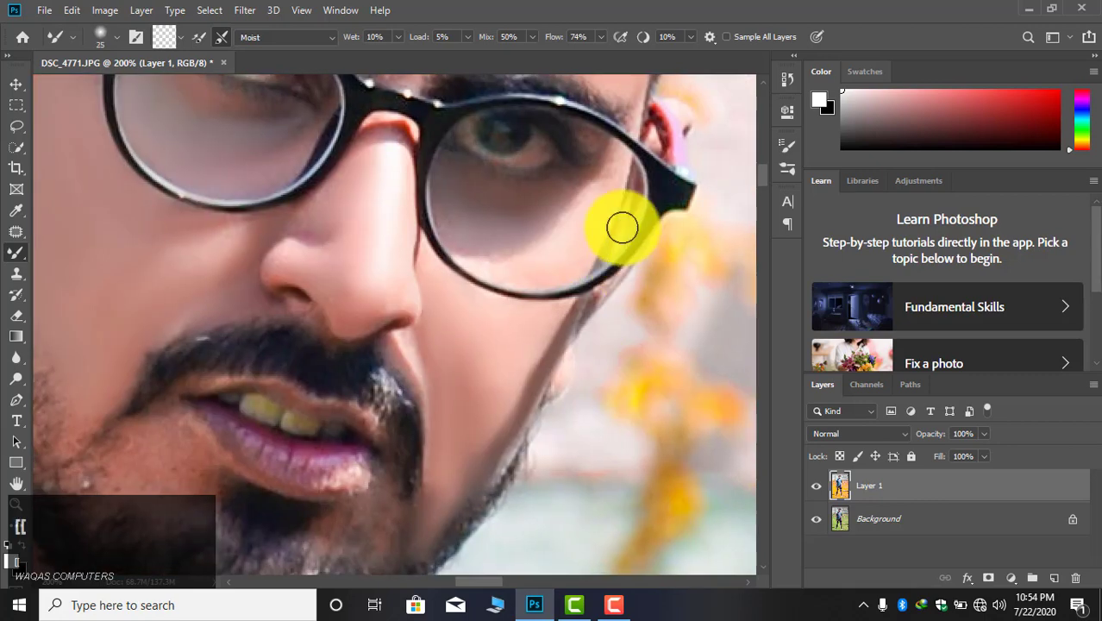
left_click_drag(680, 132, 691, 216)
key("[")
left_click_drag(465, 222, 826, 341)
key("[")
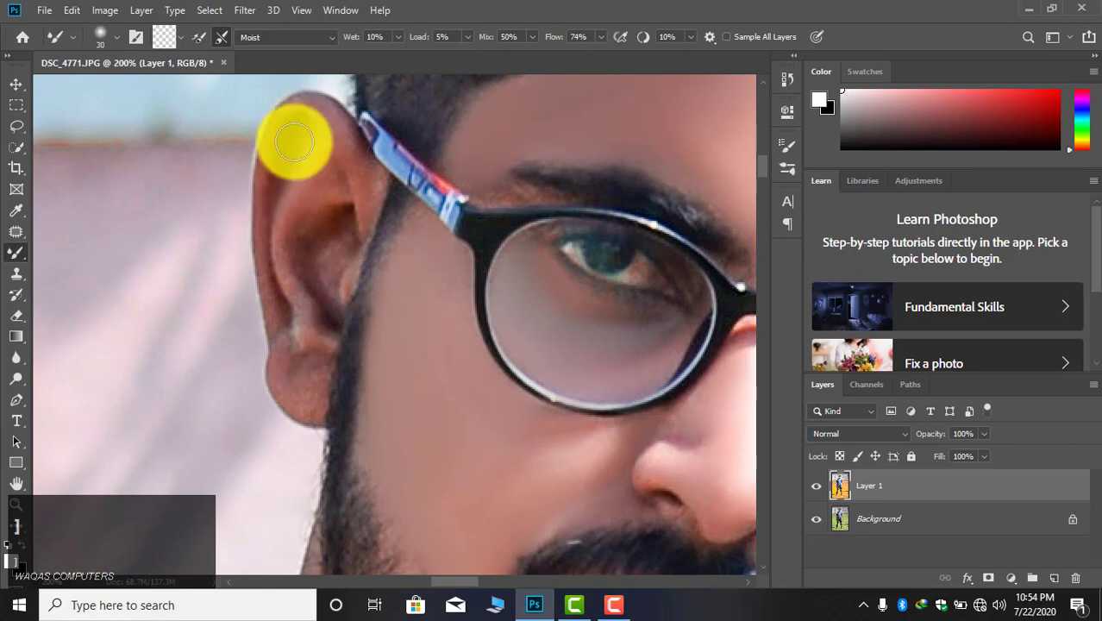
mouse_move(294, 140)
left_mouse_down()
mouse_move(325, 291)
mouse_move(306, 334)
mouse_move(277, 220)
mouse_move(300, 389)
left_mouse_up()
- Smooth the shaded skin of the neck between the beard and the shirt collar with a larger Mixer Brush
mouse_move(350, 330)
left_mouse_down()
mouse_move(333, 240)
mouse_move(405, 192)
left_mouse_up()
left_click_drag(392, 316, 375, 149)
key("]")
key("]")
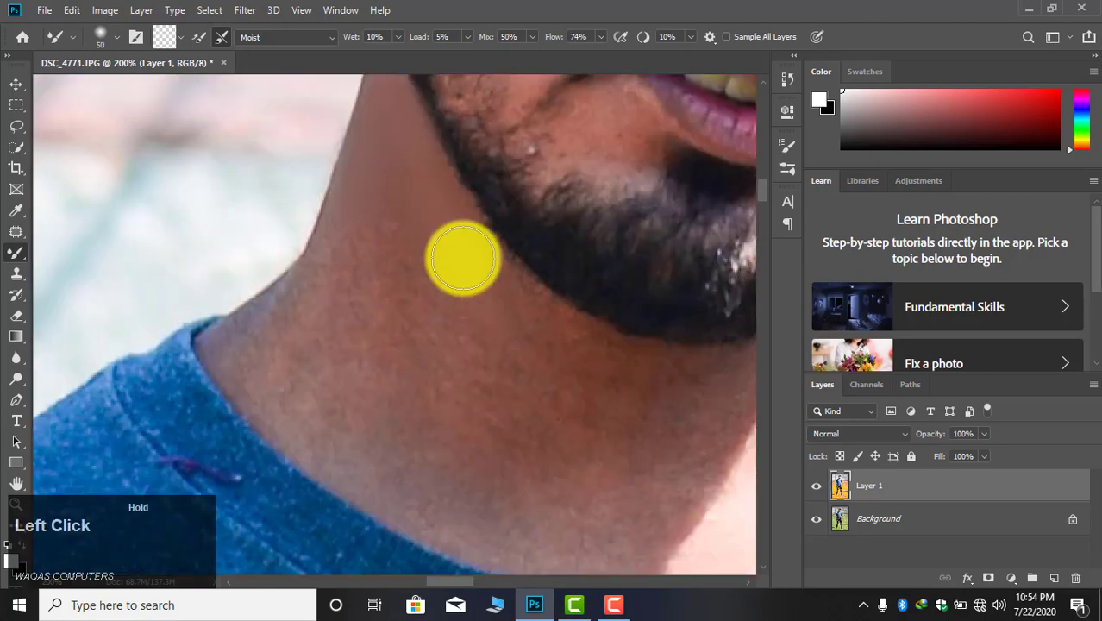
mouse_move(279, 326)
left_mouse_down()
mouse_move(245, 341)
mouse_move(264, 385)
mouse_move(420, 496)
left_mouse_up()
key("]")
left_click_drag(310, 379, 354, 341)
- Smooth the sunlit side of the neck and its shadow edge under the chin with a smaller Mixer Brush
mouse_move(718, 397)
left_mouse_down()
mouse_move(629, 274)
mouse_move(522, 426)
mouse_move(454, 313)
mouse_move(554, 247)
mouse_move(629, 285)
left_mouse_up()
left_click_drag(689, 212, 511, 308)
key("[")
key("[")
key("[")
key("[")
key("[")
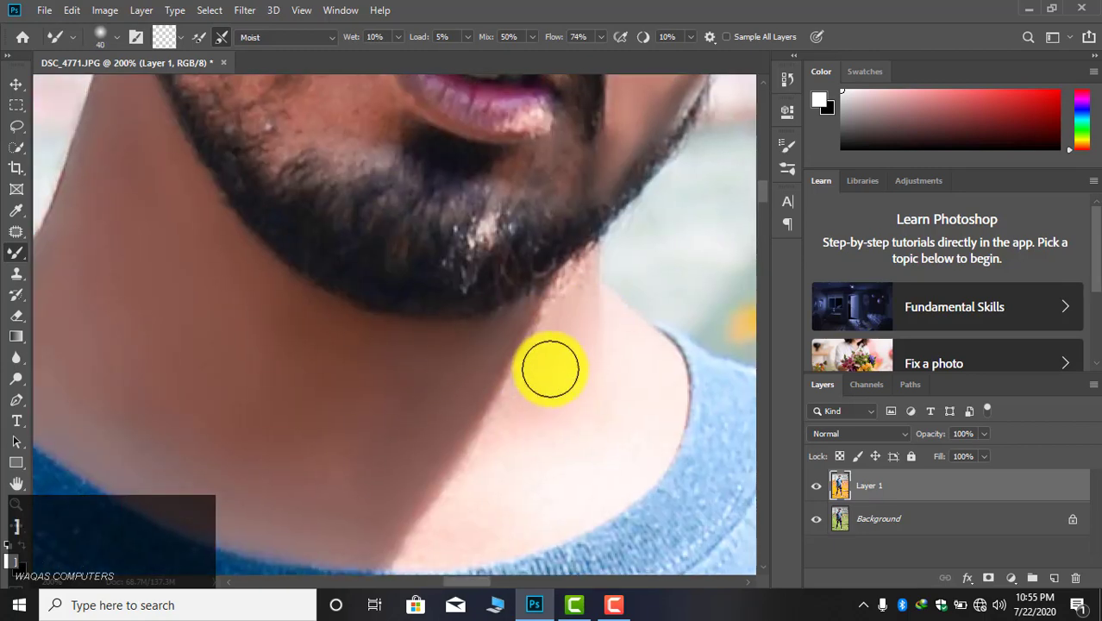
left_click_drag(533, 439, 514, 467)
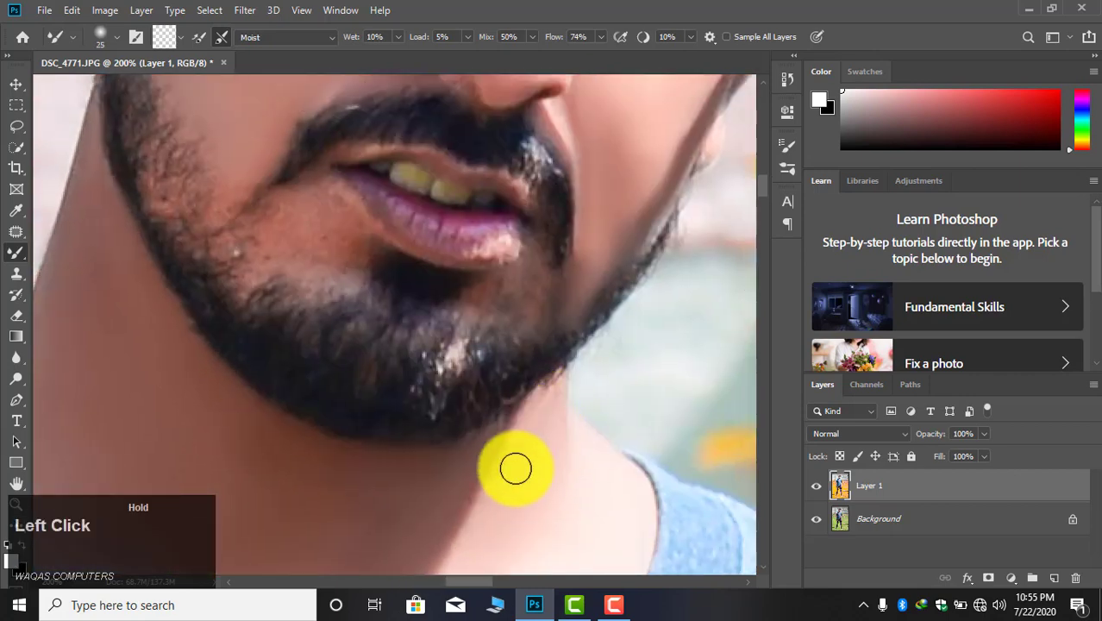
- Smooth the bare skin around the mouth and the lips with a fine Mixer Brush reduced to size 15
mouse_move(315, 241)
left_mouse_down()
mouse_move(268, 308)
mouse_move(303, 302)
left_mouse_up()
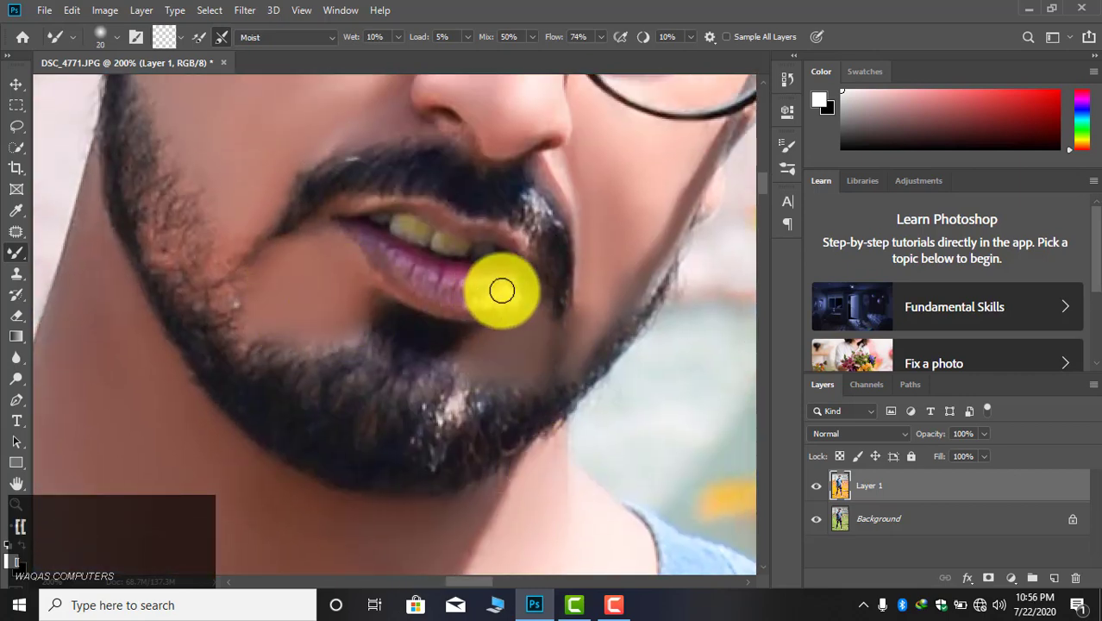
key("[")
mouse_move(401, 295)
left_mouse_down()
mouse_move(489, 281)
mouse_move(415, 280)
mouse_move(443, 288)
left_mouse_up()
left_click_drag(452, 230, 420, 222)
left_click_drag(337, 185, 347, 245)
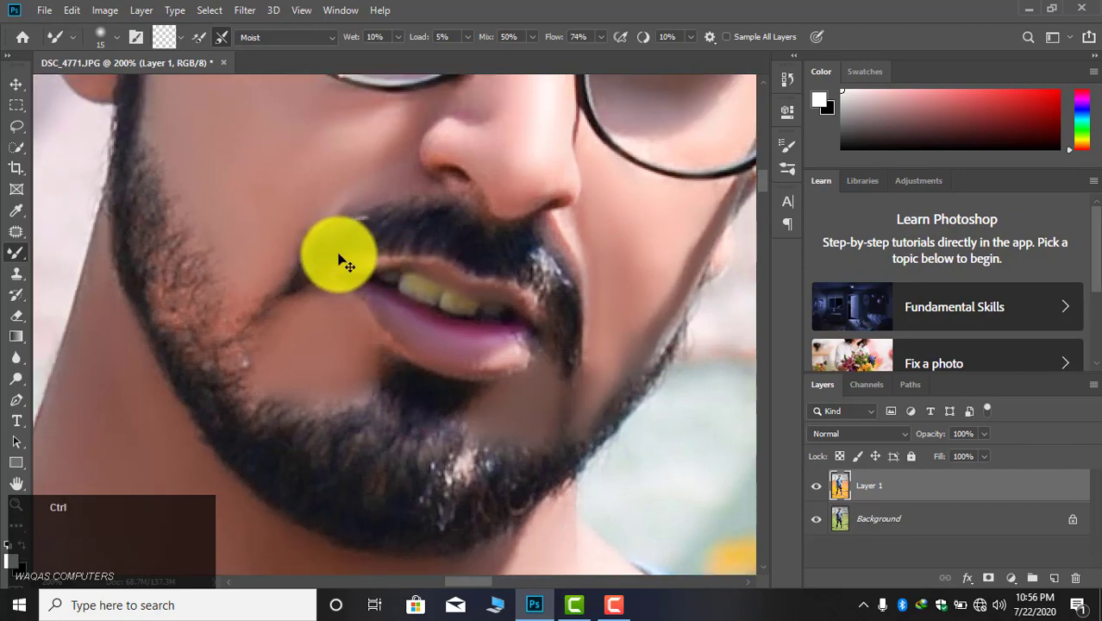
left_click_drag(455, 282, 508, 291)
scroll(483, 298, "up", 1)
right_click(17, 253)
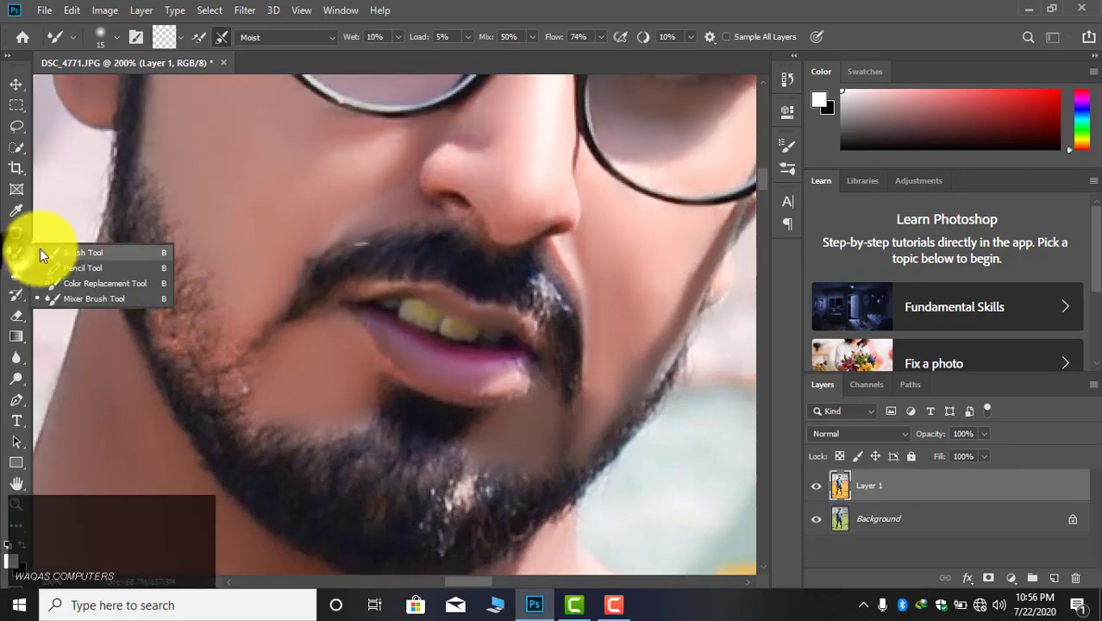
- Smooth the skin of the upper arm just below the shirt sleeve with the Mixer Brush at 200% zoom
left_click(17, 505)
left_click_drag(367, 209, 198, 385)
left_click_drag(228, 345, 293, 228)
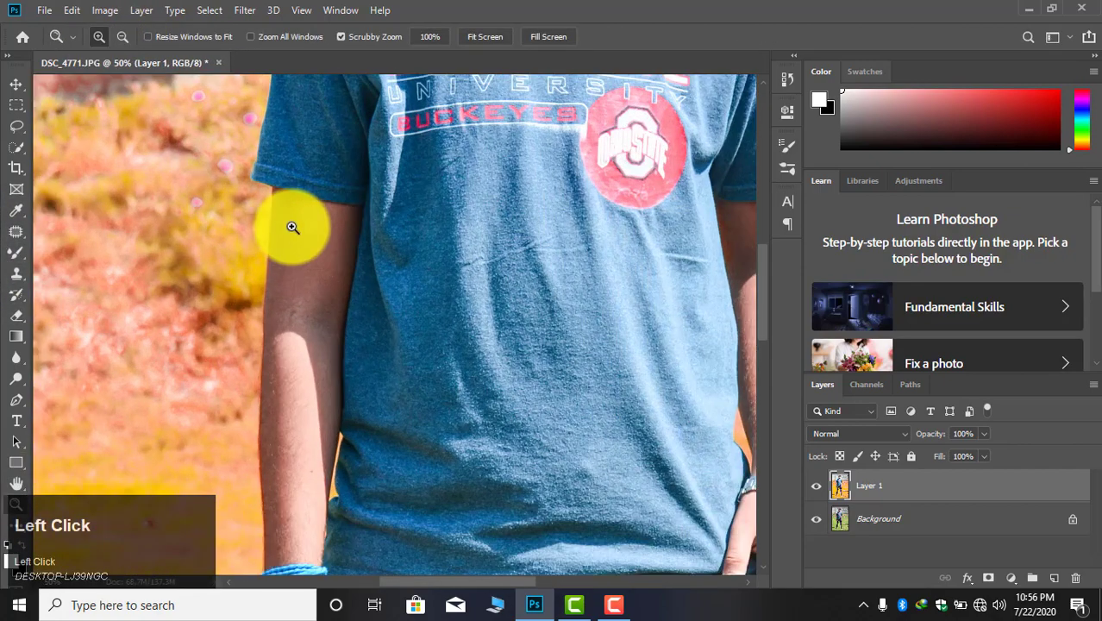
left_click(293, 227)
left_click(293, 228)
left_click(293, 227)
left_click(16, 252)
left_click(117, 36)
scroll(302, 175, "up", 1)
mouse_move(302, 175)
left_mouse_down()
mouse_move(244, 164)
mouse_move(259, 160)
mouse_move(440, 232)
mouse_move(445, 272)
mouse_move(498, 356)
mouse_move(435, 216)
mouse_move(247, 204)
mouse_move(250, 359)
mouse_move(366, 375)
mouse_move(313, 293)
left_mouse_up()
- Extend the Mixer Brush smoothing down the upper arm toward the elbow
key("z")
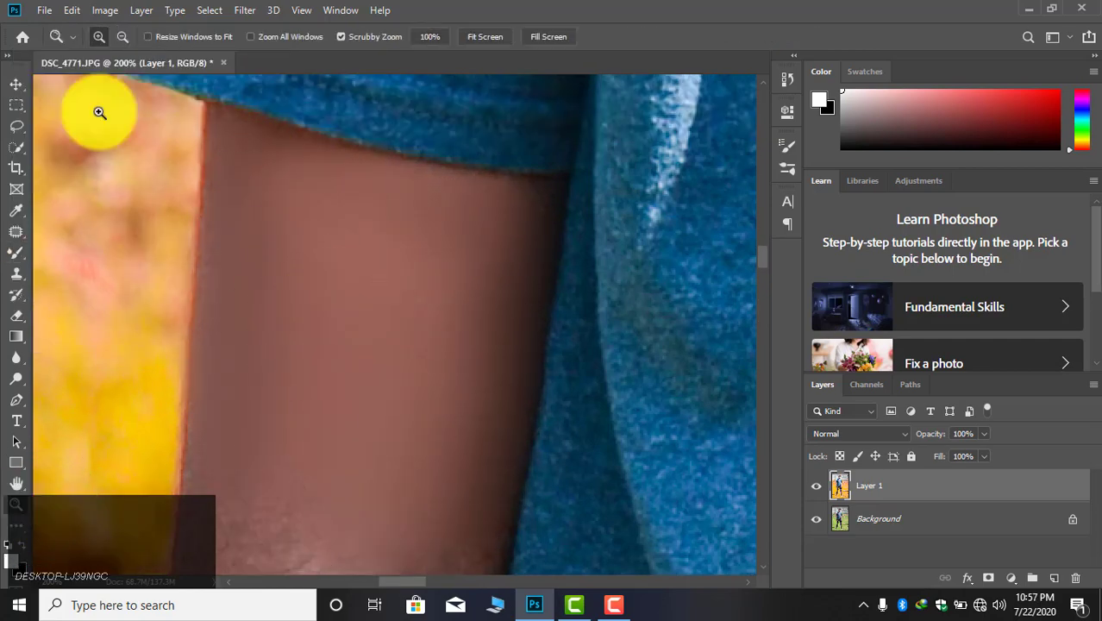
left_click_drag(381, 179, 329, 186)
left_click(16, 252)
mouse_move(391, 297)
left_mouse_down()
mouse_move(391, 486)
mouse_move(342, 300)
left_mouse_up()
- Smooth the elbow and forearm down to the rope bracelets with the Mixer Brush, including the sunlit shadow edge
left_click(16, 502)
left_click(280, 302)
scroll(381, 315, "down", 4)
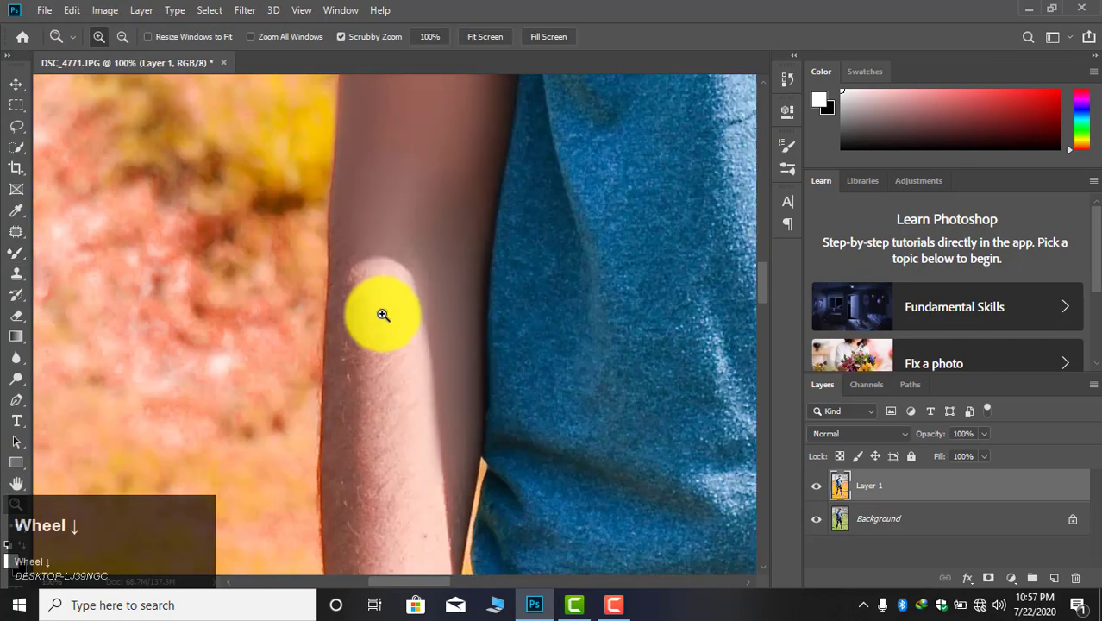
left_click(17, 253)
key("[")
mouse_move(383, 226)
left_mouse_down()
mouse_move(359, 244)
mouse_move(367, 156)
mouse_move(418, 123)
left_mouse_up()
scroll(369, 246, "down", 3)
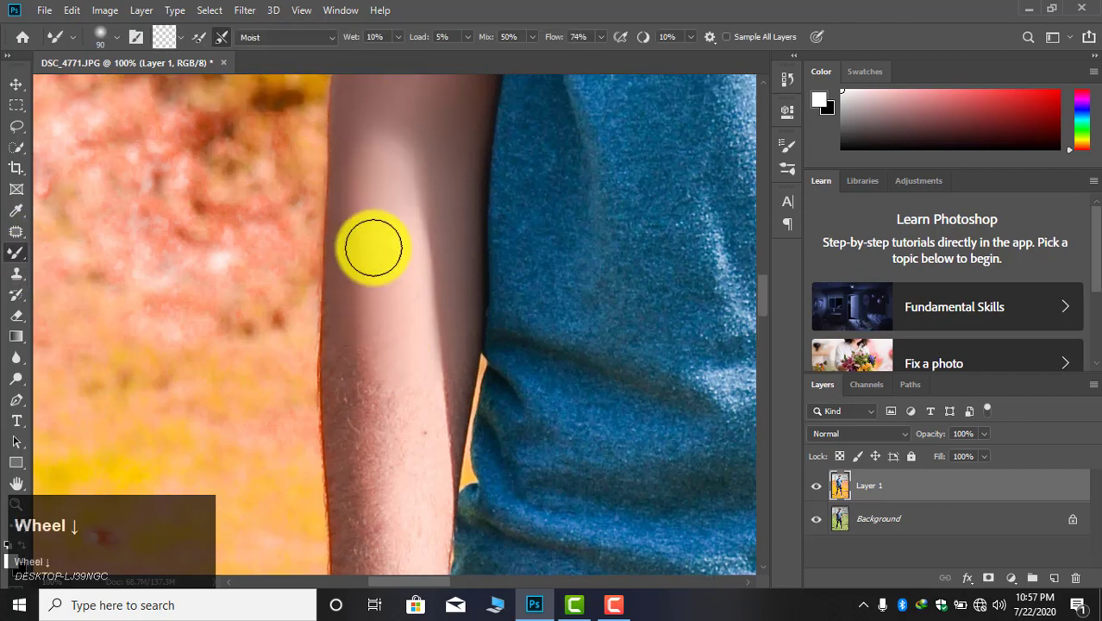
mouse_move(369, 258)
left_mouse_down()
mouse_move(364, 462)
mouse_move(410, 286)
left_mouse_up()
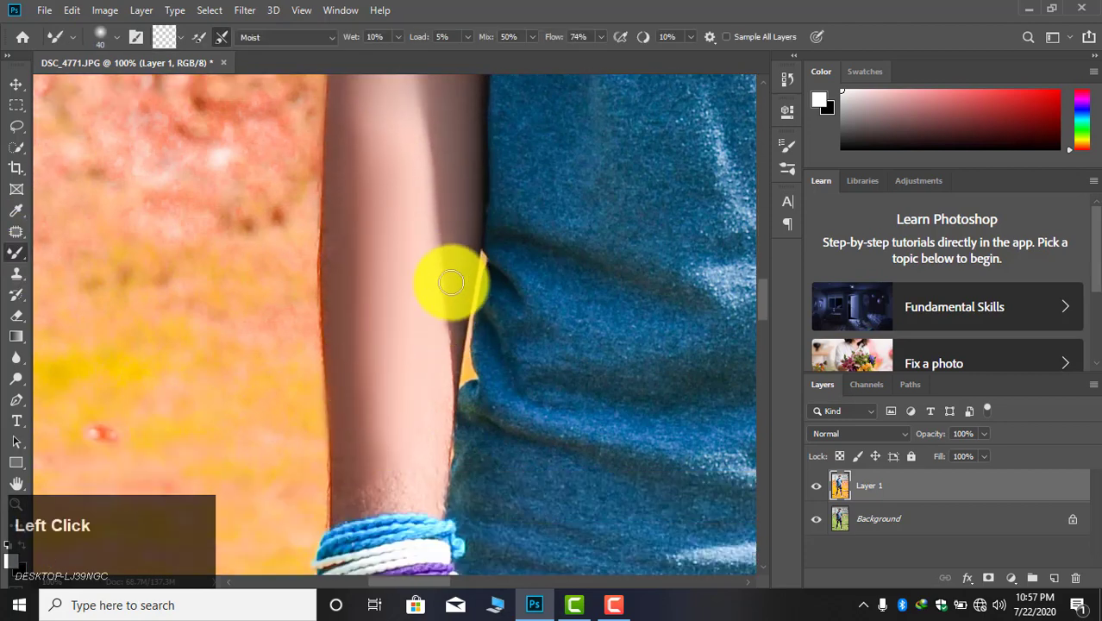
scroll(451, 282, "down", 3)
- Smooth the wrist, back of the hand and fingers around the rope bracelets with a Mixer Brush of about size 50
key("]")
scroll(427, 324, "down", 5)
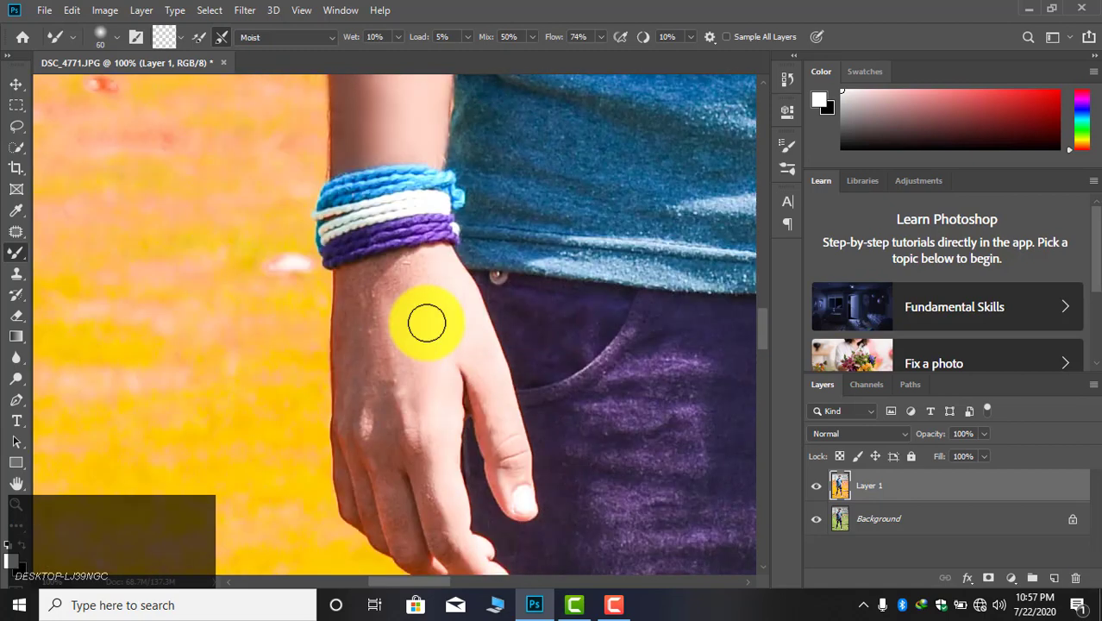
mouse_move(359, 309)
left_mouse_down()
mouse_move(354, 372)
mouse_move(418, 431)
left_mouse_up()
key("[")
key("[")
scroll(423, 320, "down", 3)
mouse_move(477, 457)
left_mouse_down()
mouse_move(393, 393)
mouse_move(462, 413)
mouse_move(347, 338)
left_mouse_up()
key("[")
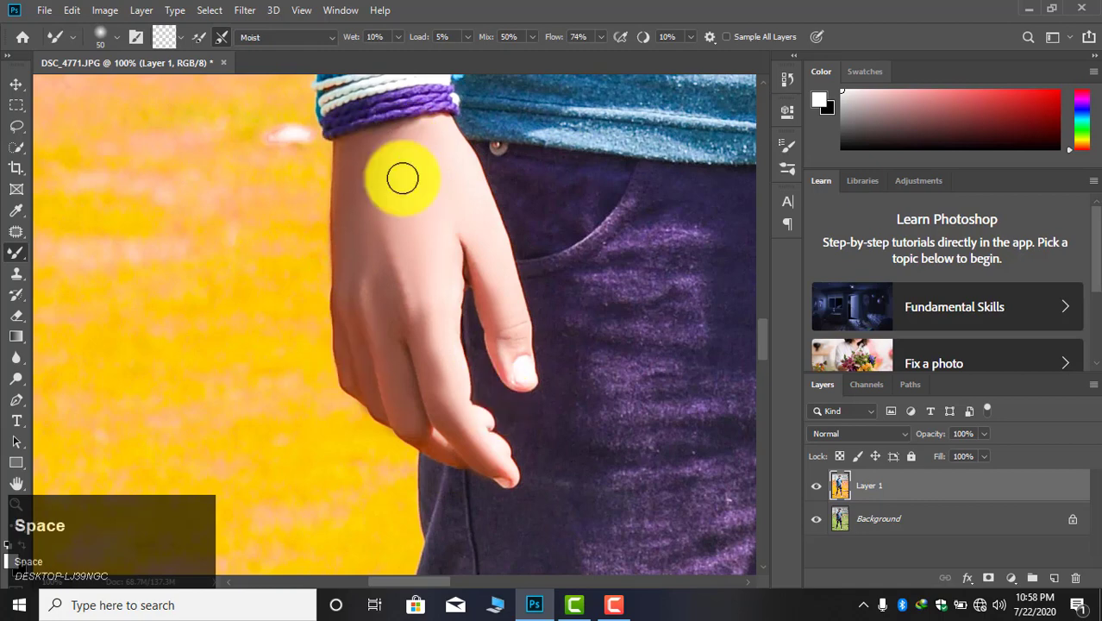
left_click_drag(402, 179, 363, 247)
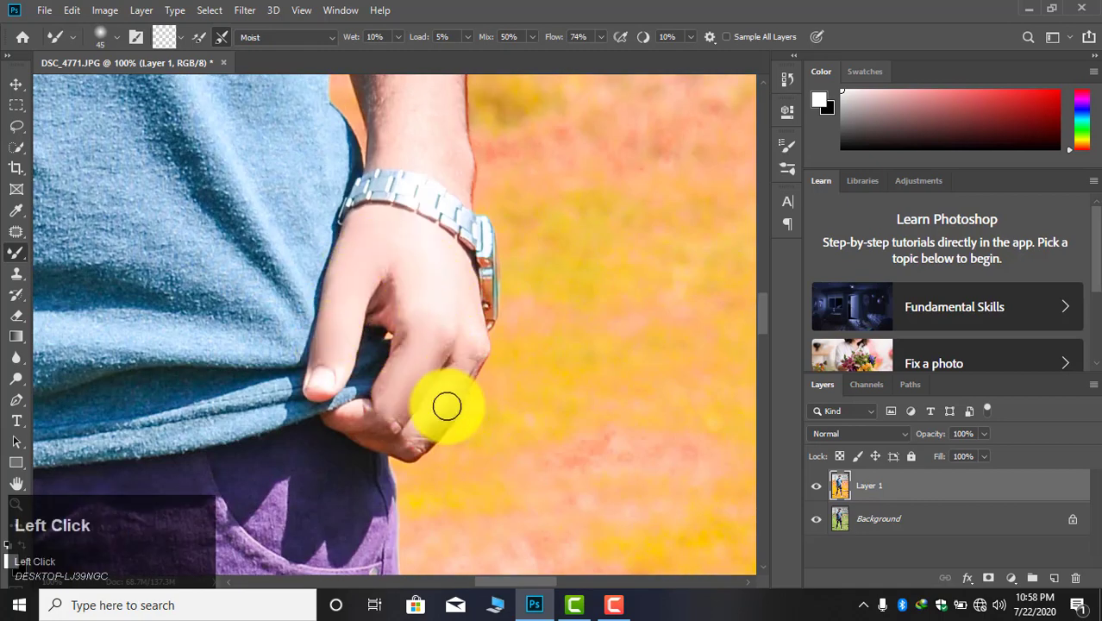
- Smooth the back and fingers of the hand wearing the wristwatch with a small Mixer Brush
key("[")
left_click_drag(446, 406, 392, 447)
left_click_drag(401, 230, 408, 492)
- Smooth the forearm above the wristwatch up toward the elbow with the Mixer Brush, enlarging it to size 90
key("]")
key("]")
key("]")
key("]")
mouse_move(447, 307)
left_mouse_down()
mouse_move(446, 348)
mouse_move(394, 431)
left_mouse_up()
key("[")
key("[")
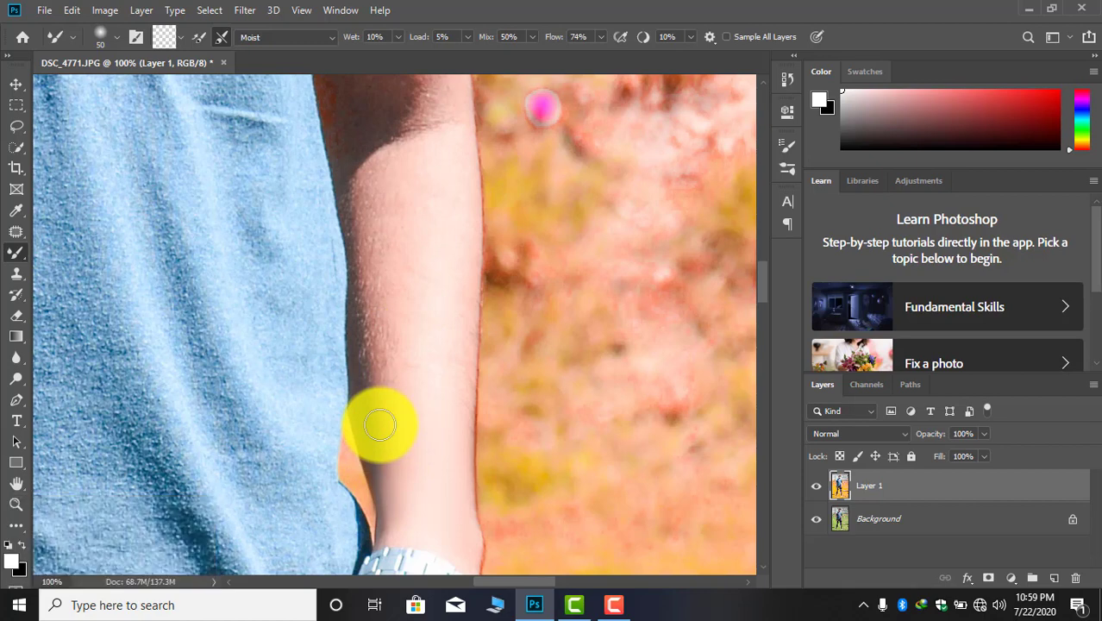
scroll(380, 423, "up", 1)
key("]")
left_click_drag(366, 379, 382, 403)
scroll(375, 334, "up", 1)
key("]")
left_click_drag(375, 333, 381, 372)
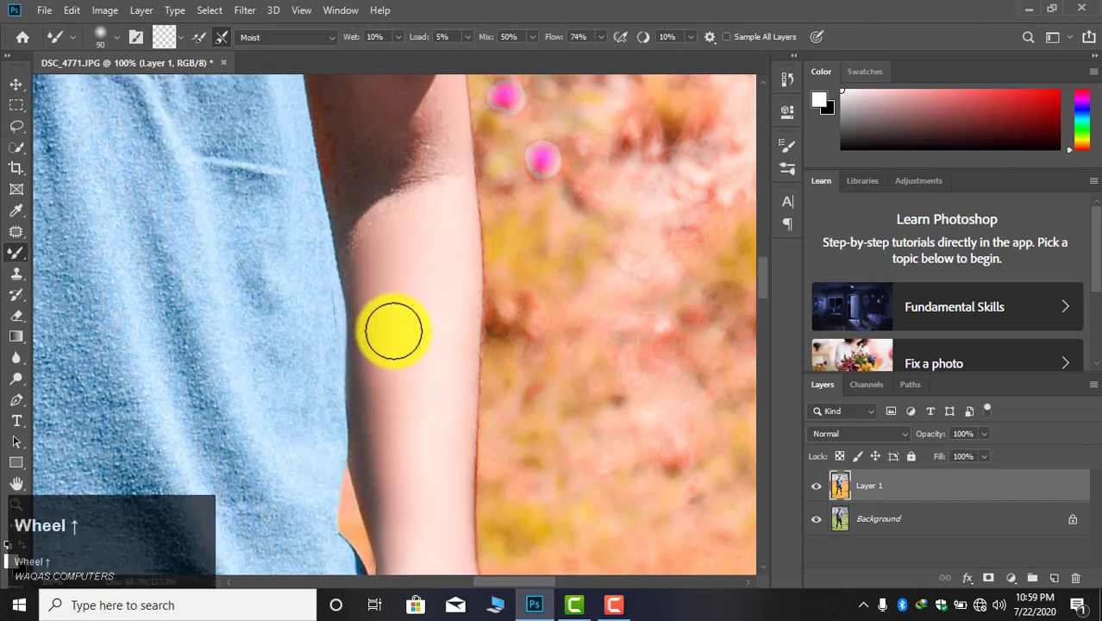
- Smooth the shaded skin and shadow edge between the sleeve and elbow of the watch arm with a size 60 Mixer Brush
scroll(393, 331, "up", 5)
key("[")
left_click_drag(335, 184, 416, 247)
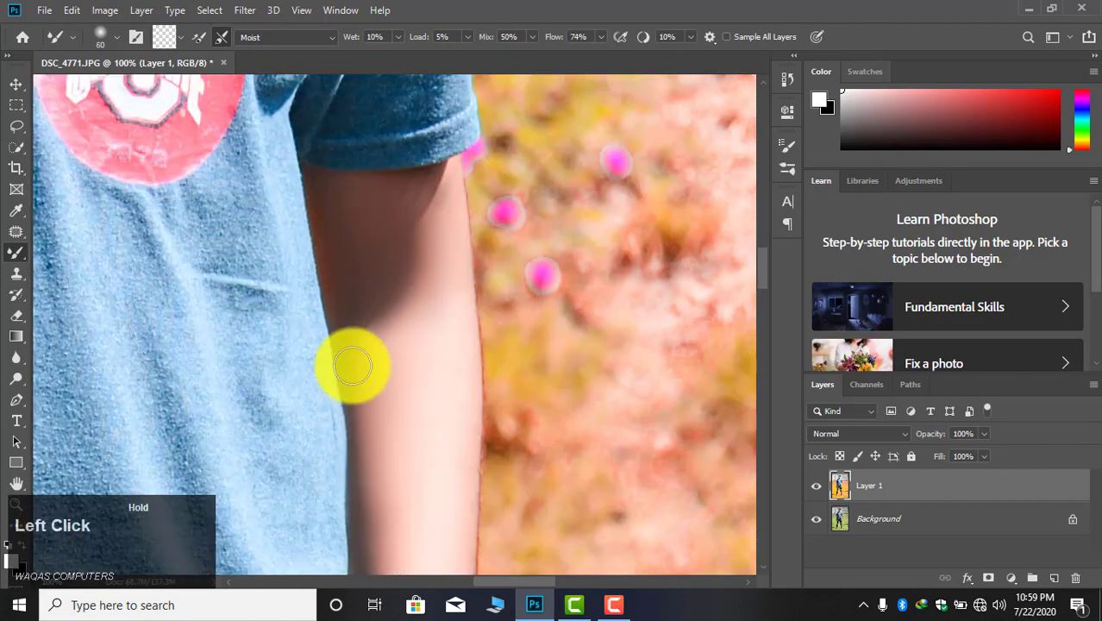
scroll(443, 226, "up", 1)
left_click(373, 238)
- Review the smoothed skin across the whole figure at a reduced zoom
left_click(16, 504)
left_click(122, 37)
left_click(388, 247)
left_click(388, 248)
left_click(388, 247)
left_click(388, 247)
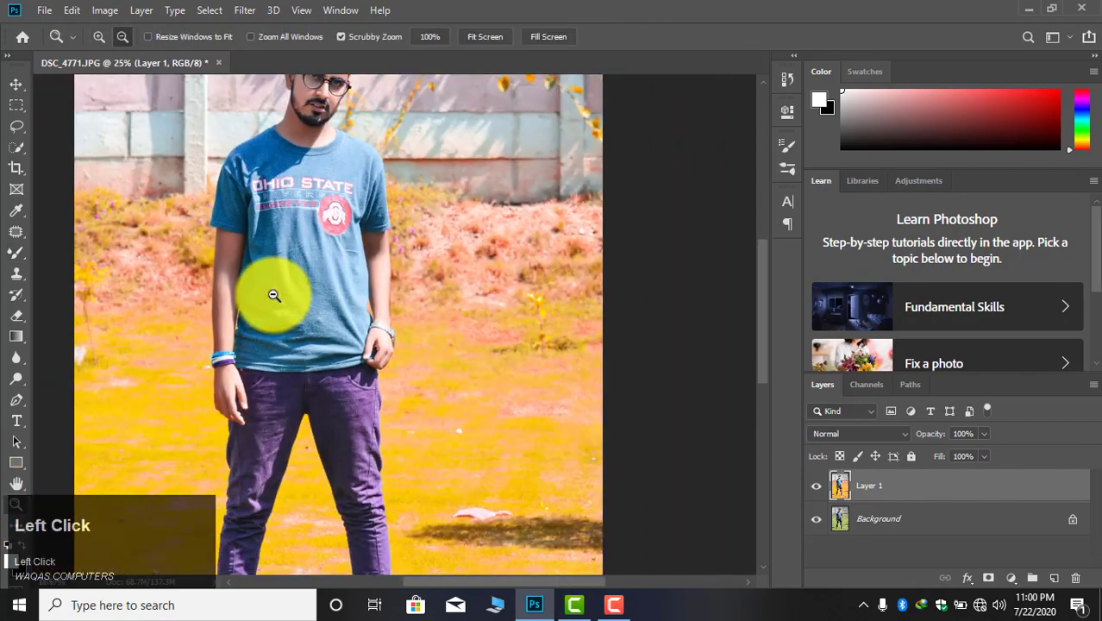
left_click(273, 294)
left_click(274, 295)
left_click(99, 37)
left_click(398, 216)
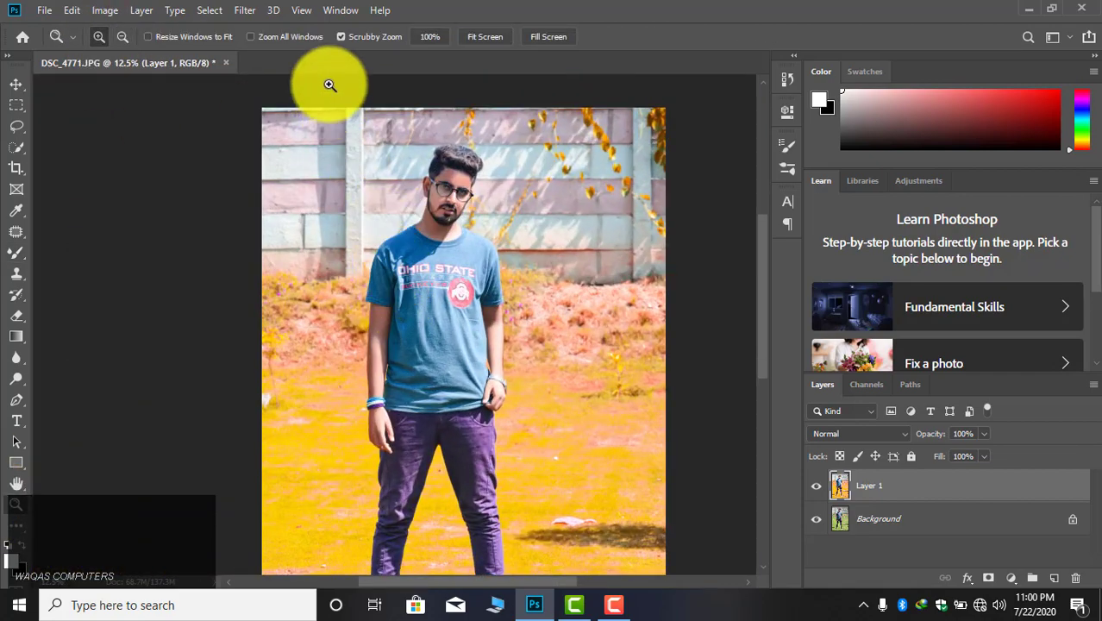
left_click(245, 11)
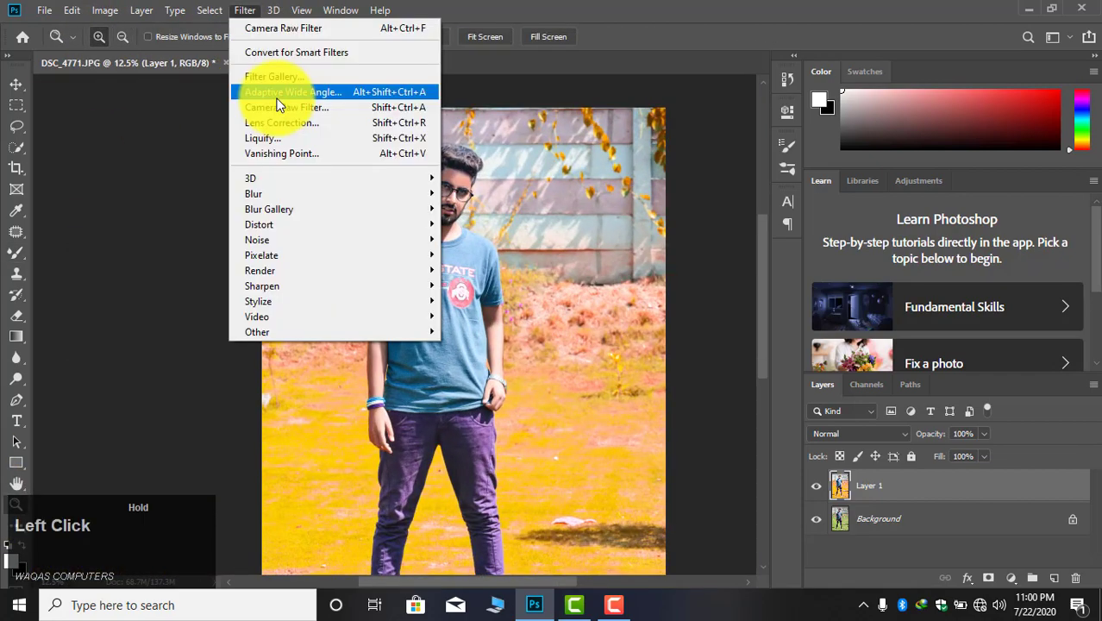
left_click(278, 109)
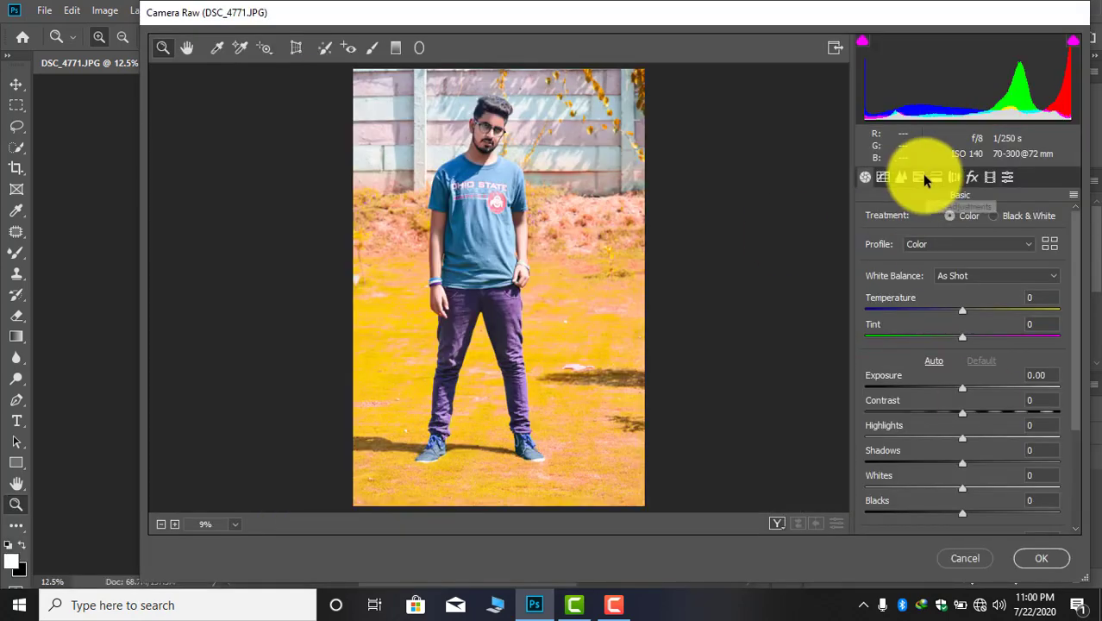
left_click(918, 176)
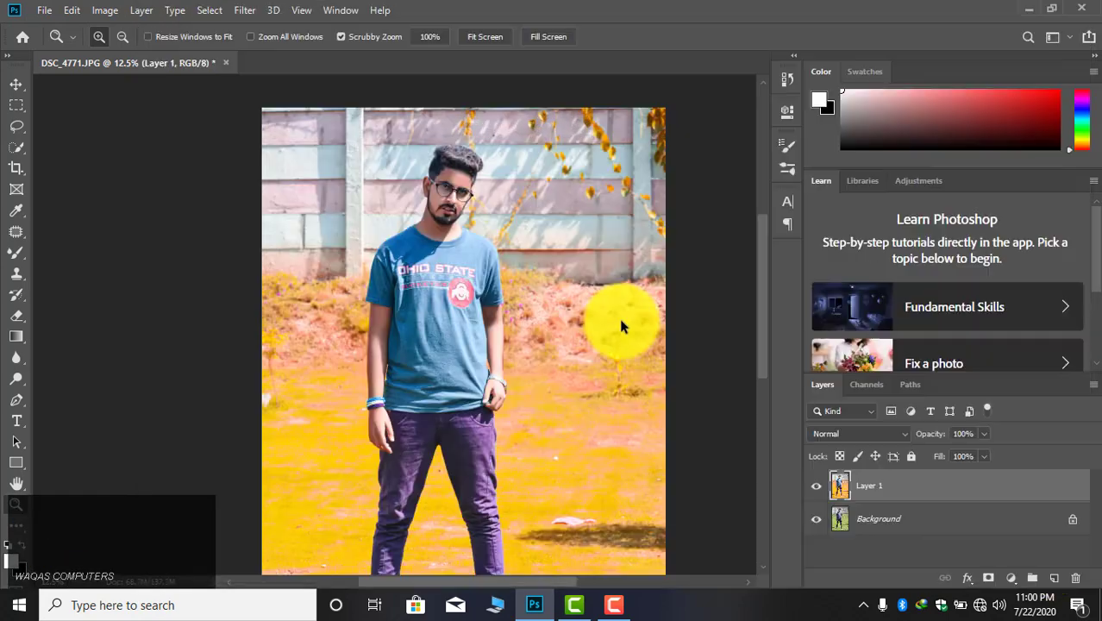
- Duplicate the retouched Layer 1
left_click(438, 184)
left_click(357, 167)
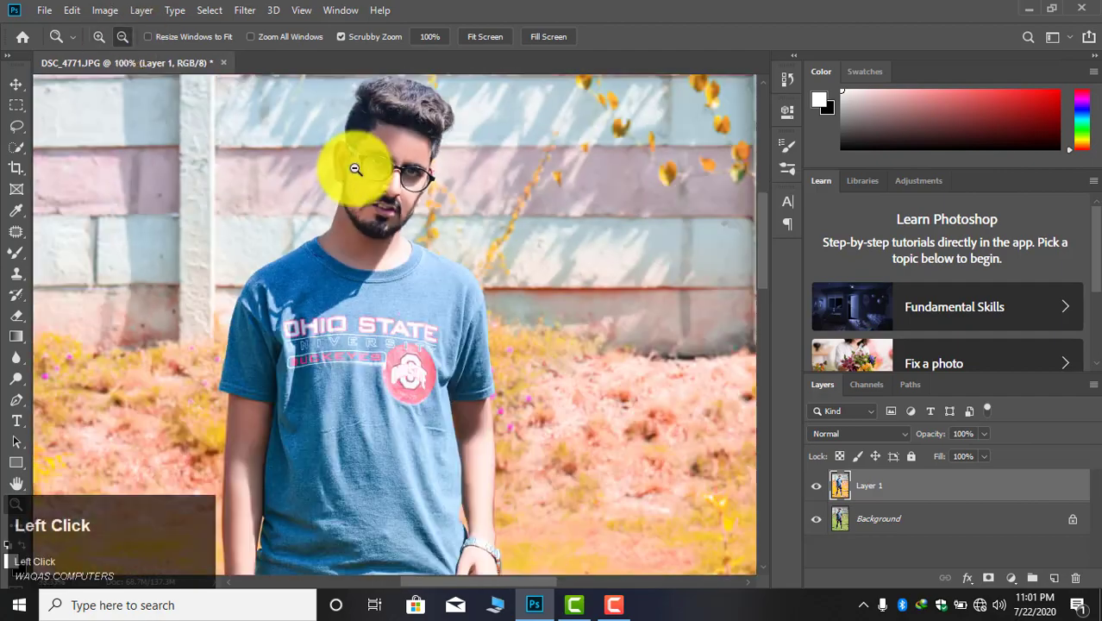
key("ctrl+minus")
key("ctrl+minus")
key("ctrl+minus")
key("ctrl+j")
- Open the Camera Raw Filter on the duplicated layer and look through its HSL and Basic adjustments
left_click(245, 10)
left_click(279, 108)
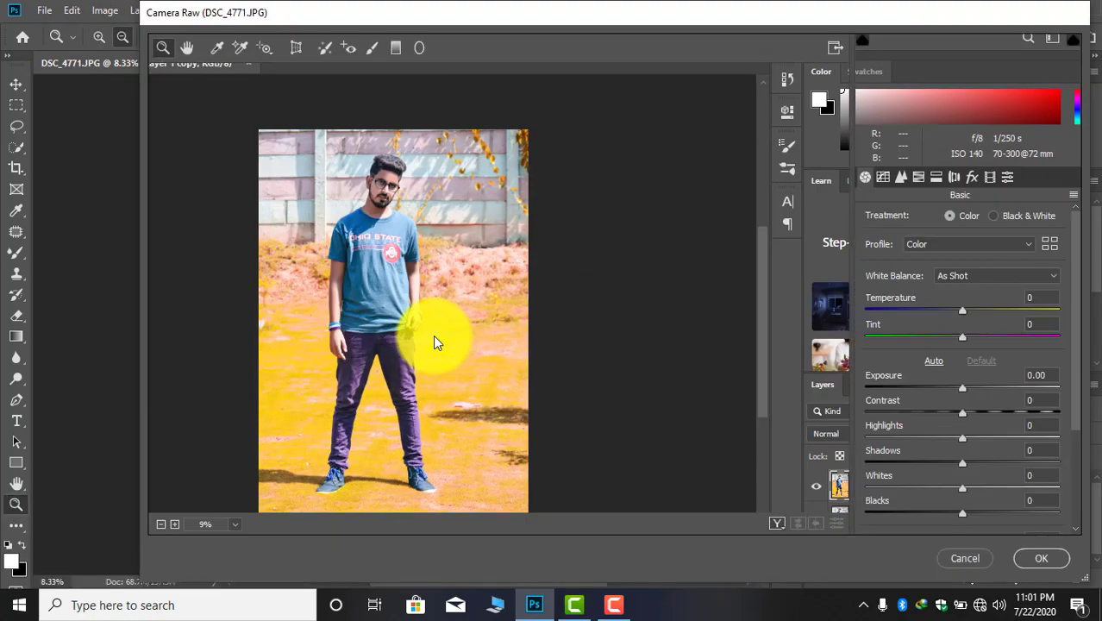
left_click(918, 177)
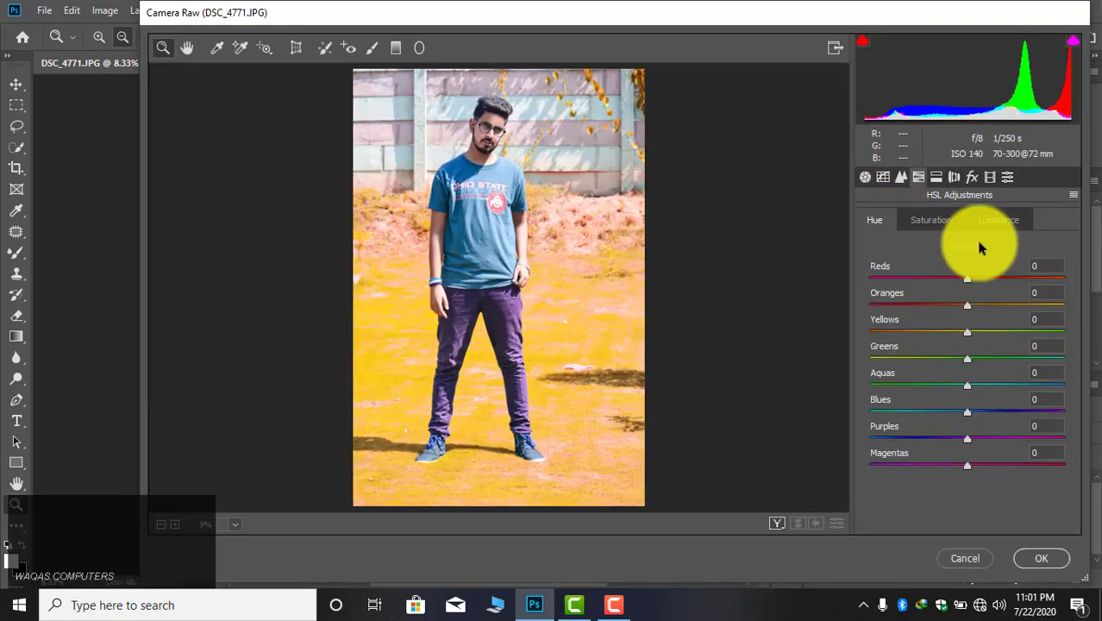
left_click(864, 177)
scroll(962, 434, "down", 3)
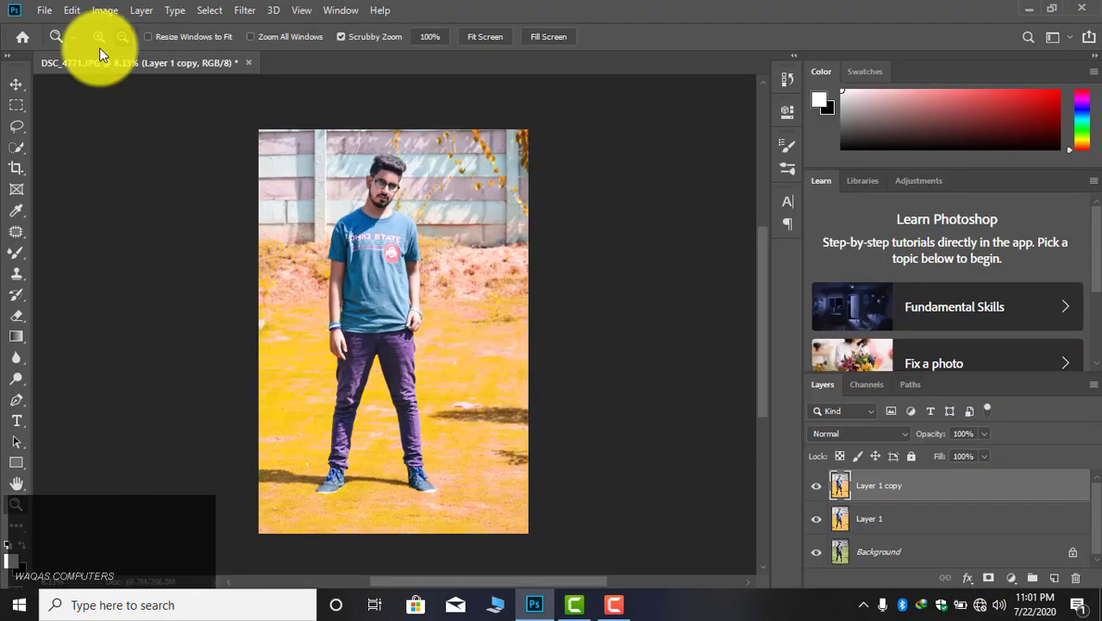
- Paint the lips bright red on the empty Layer 2 with a small soft brush
scroll(522, 333, "down", 5)
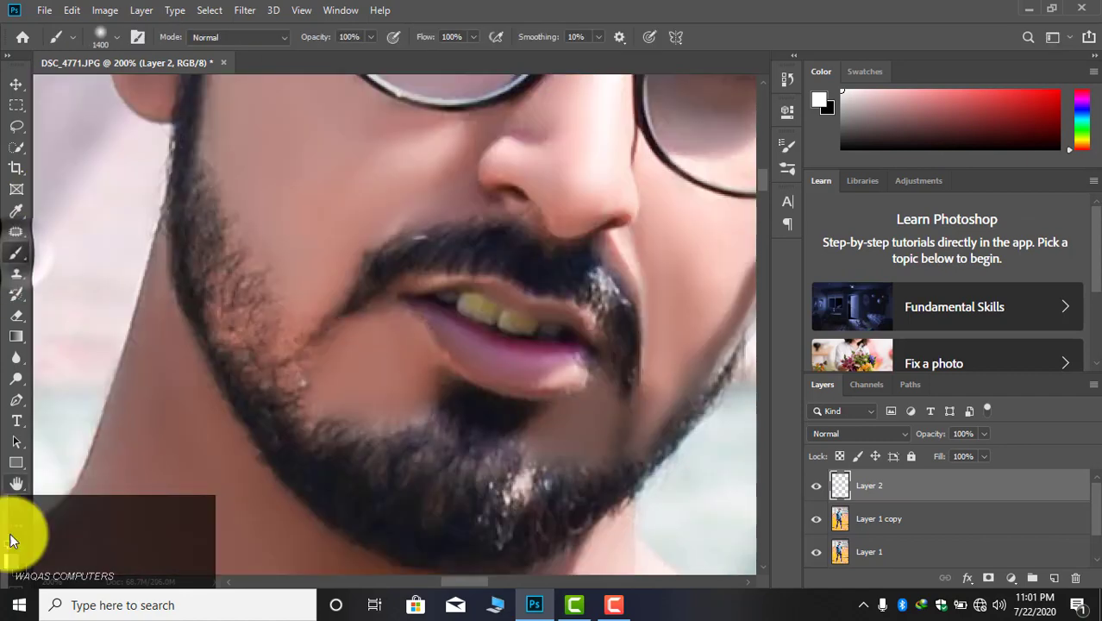
left_click(10, 562)
left_click_drag(642, 160, 750, 135)
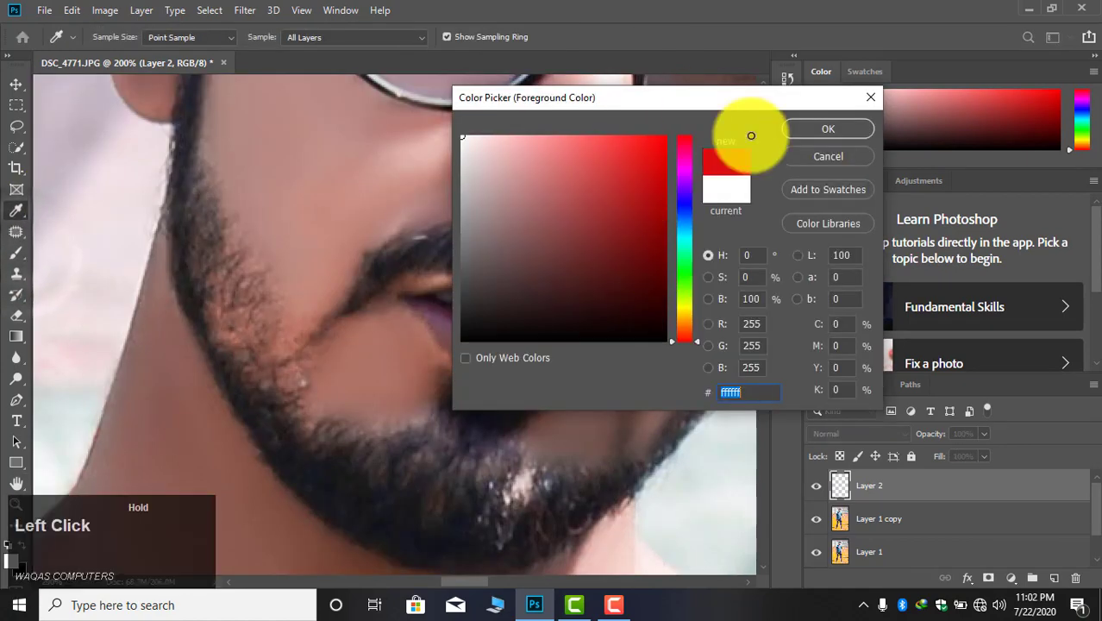
left_click(826, 128)
key("bracketleft")
key("bracketleft")
key("bracketleft")
key("bracketleft")
key("bracketleft")
key("bracketleft")
key("bracketleft")
key("bracketleft")
key("bracketright")
key("bracketright")
key("bracketright")
key("bracketright")
mouse_move(417, 292)
left_mouse_down()
mouse_move(507, 364)
mouse_move(569, 380)
left_mouse_up()
- Set the lip color layer's blend mode to Soft Light and erase the red spilling over the upper lip and teeth
left_click(857, 433)
left_click(844, 401)
mouse_move(393, 288)
left_mouse_down()
mouse_move(602, 369)
mouse_move(460, 300)
left_mouse_up()
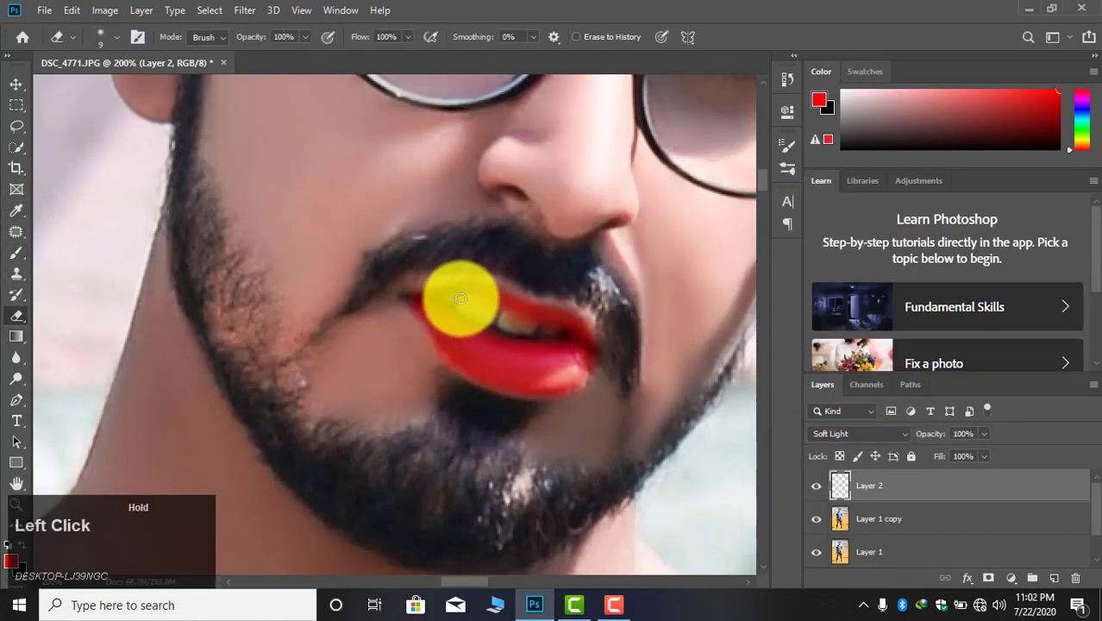
- Reduce the lip color layer to 49% opacity and 51% fill, and erase the paint around the mouth
left_click(17, 252)
left_click_drag(984, 434, 940, 457)
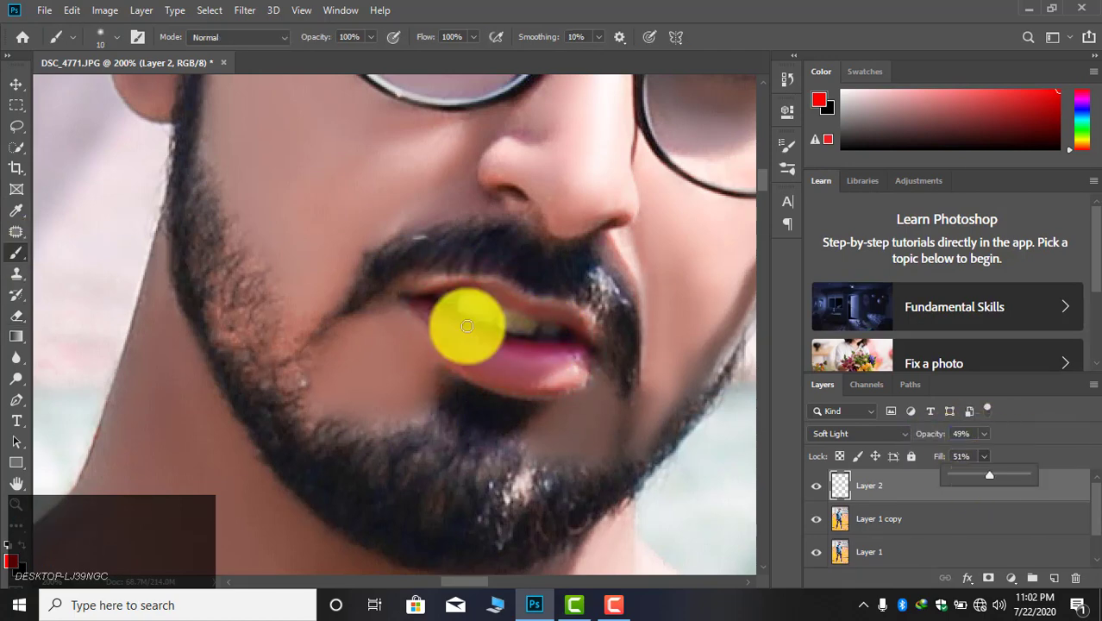
left_click(487, 288)
left_click(16, 316)
left_click_drag(428, 278, 479, 391)
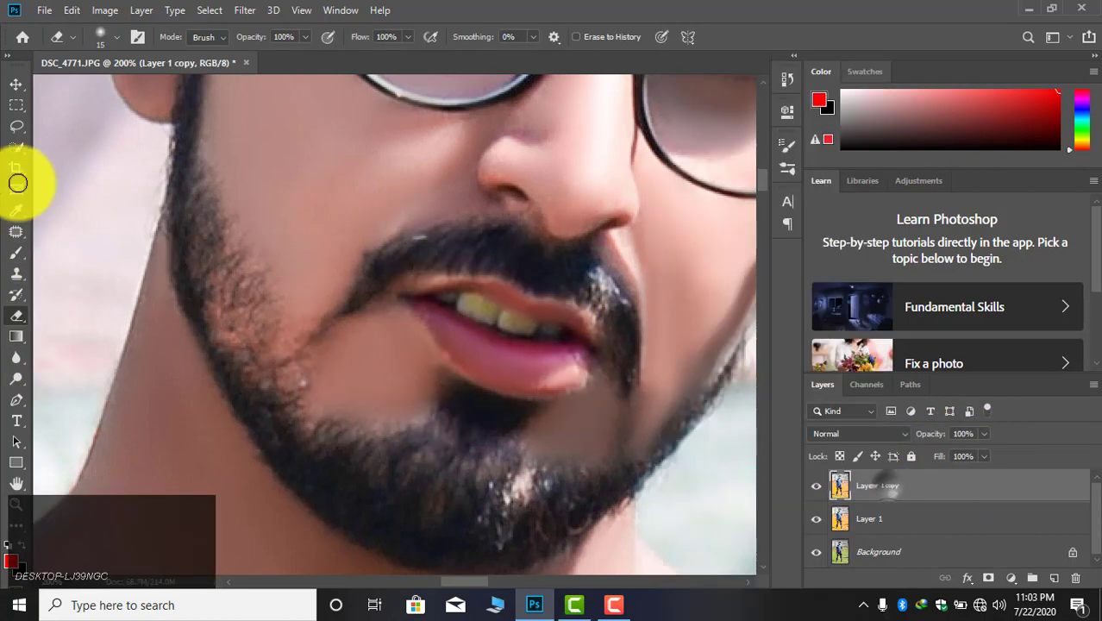
- Whiten the yellow teeth by isolating a rectangle around the mouth and adjusting its yellows with Camera Raw's HSL controls
left_click_drag(393, 258, 595, 384)
key("shift+ctrl+a")
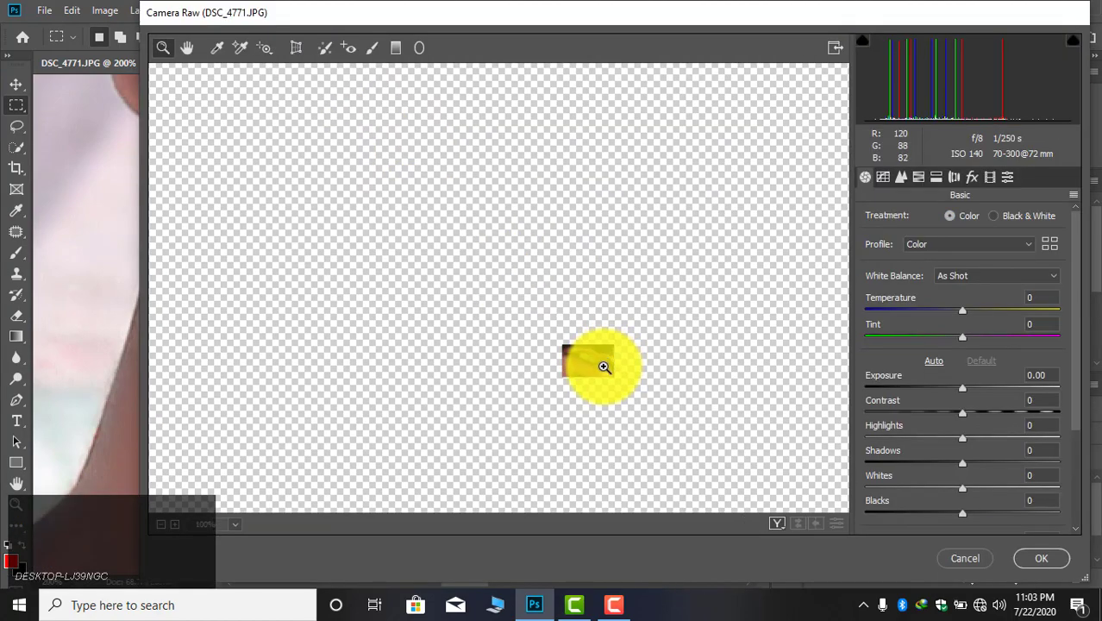
left_click(605, 366)
left_click(623, 609)
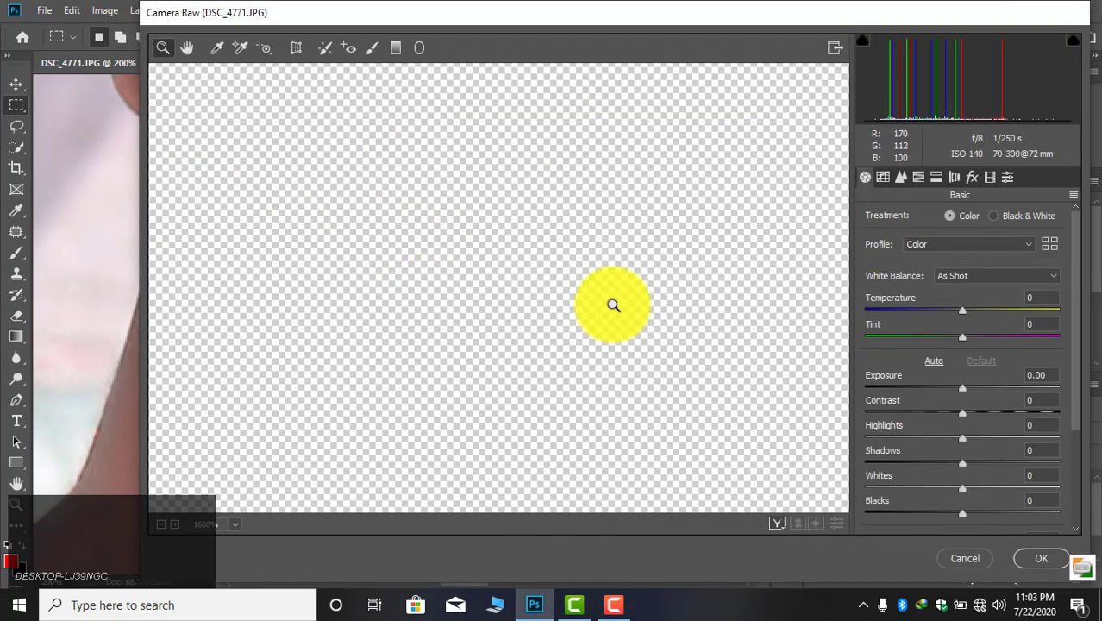
right_click(597, 308)
left_click(643, 345)
left_click(497, 285)
left_click(918, 177)
left_click(931, 220)
left_click_drag(967, 333, 1023, 334)
left_click(998, 219)
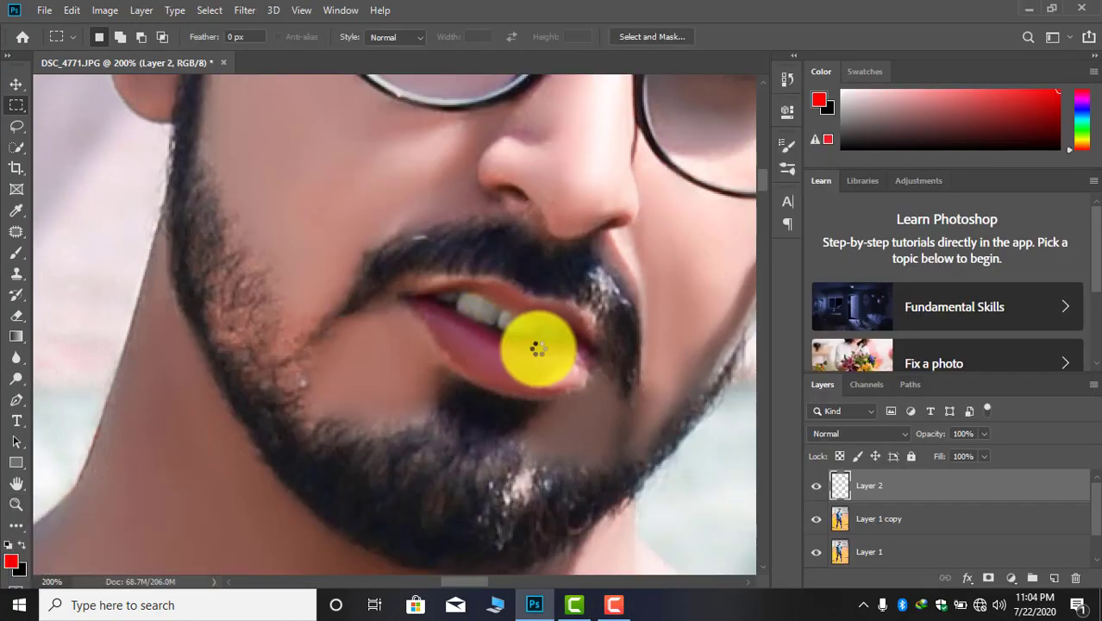
- Merge Layer 1 copy down into Layer 1 and duplicate the merged layer
left_click(475, 210, "alt")
scroll(433, 214, "down", 2)
right_click(897, 490)
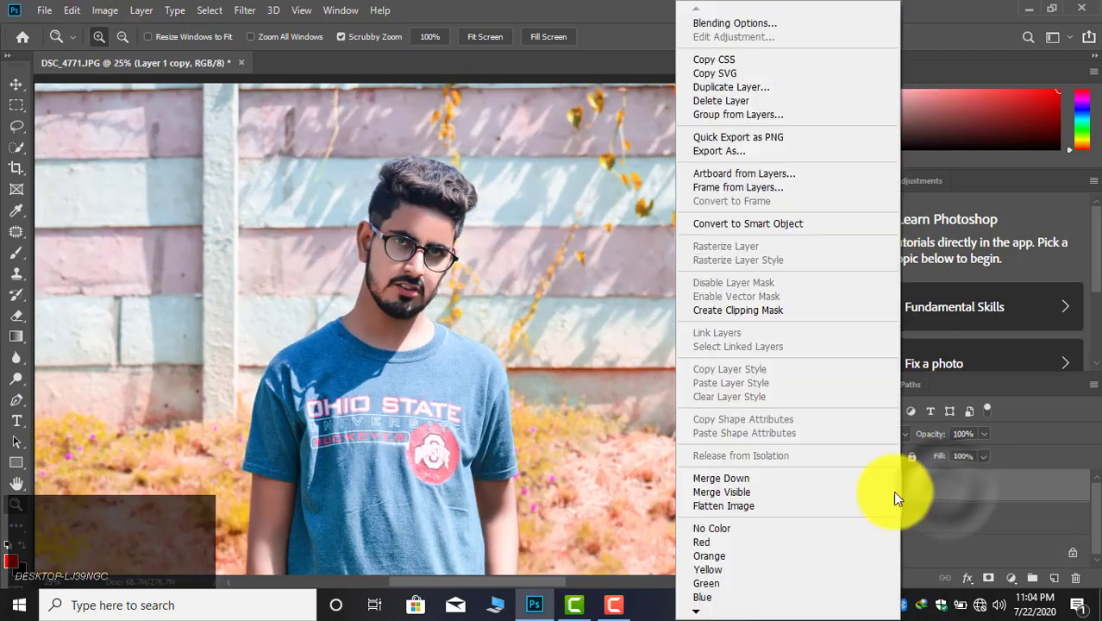
left_click(885, 476)
key("ctrl+j")
- Push the hair on top of the head upward in Liquify using the Forward Warp tool at size 250
left_click(245, 11)
left_click(268, 139)
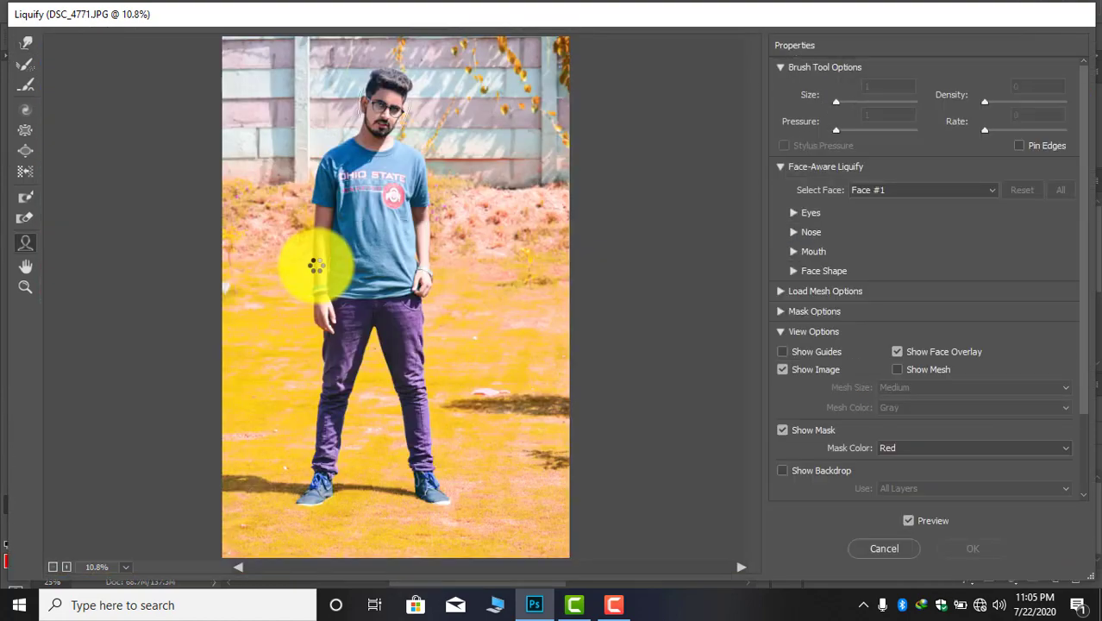
left_click(25, 286)
left_click(384, 92)
left_click(384, 93)
left_click(26, 43)
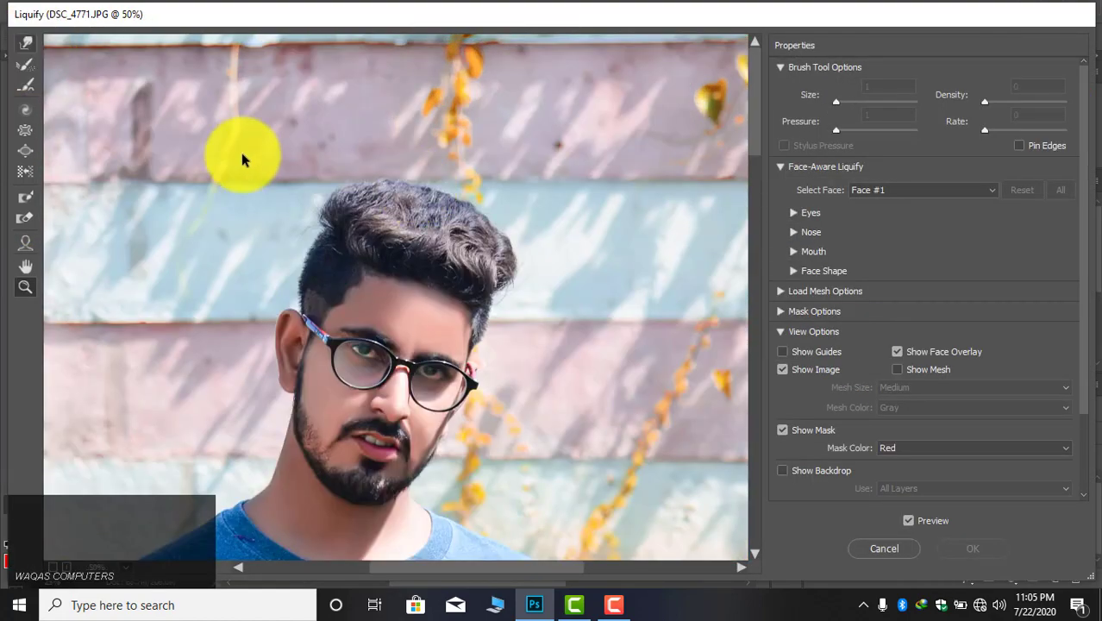
key("bracketright")
key("bracketright")
key("bracketright")
left_click_drag(381, 205, 384, 198)
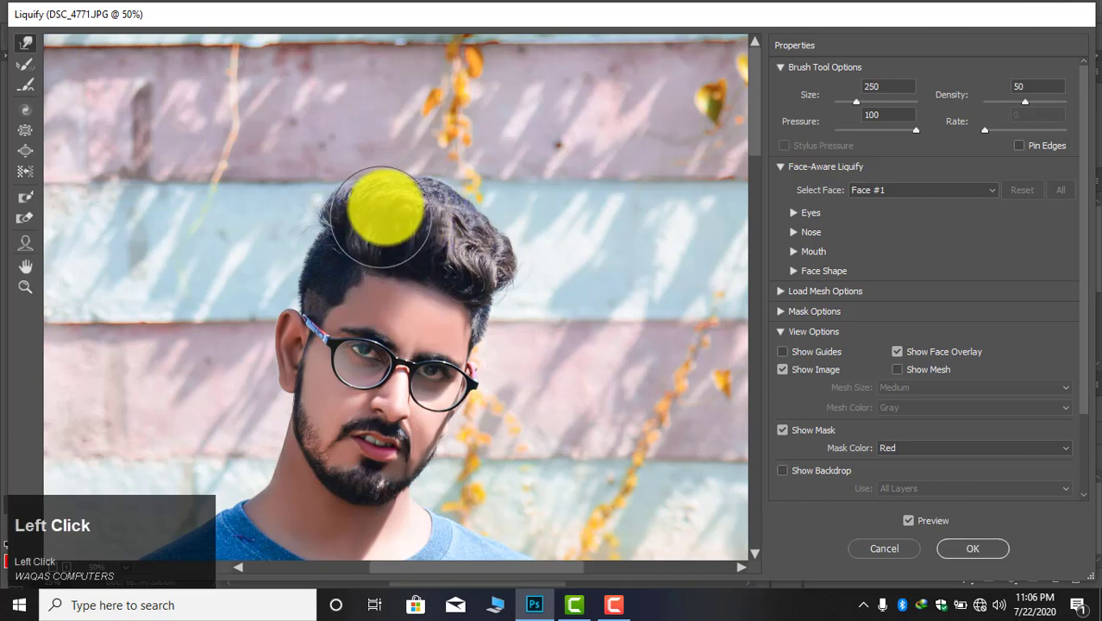
mouse_move(461, 245)
left_mouse_down()
mouse_move(474, 220)
mouse_move(367, 195)
left_mouse_up()
key("bracketright")
left_click_drag(460, 196, 386, 180)
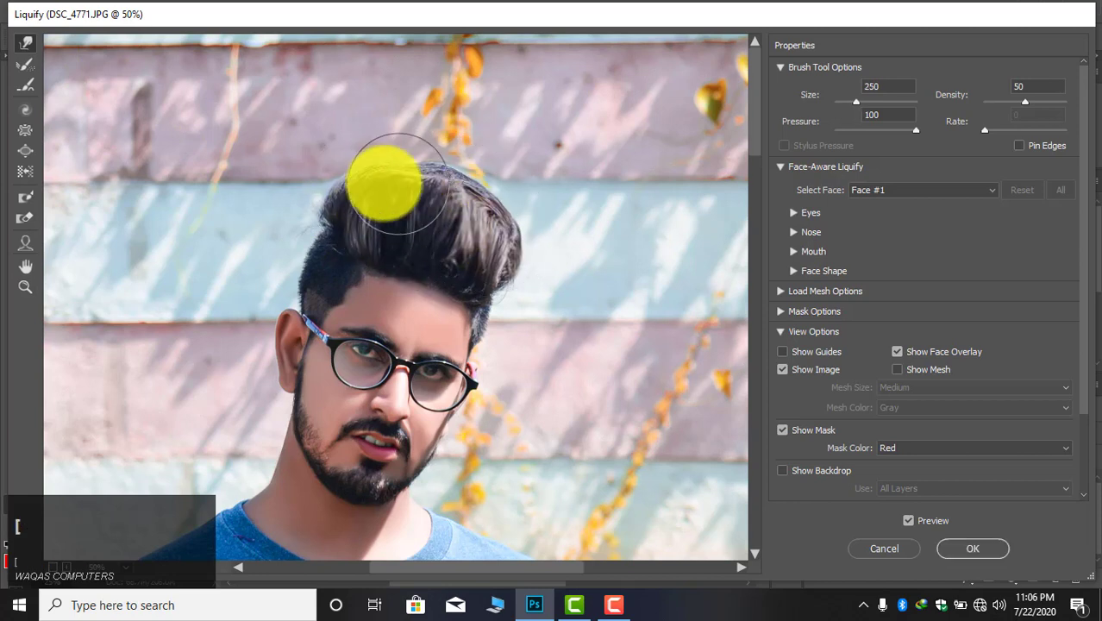
- Refine the raised hair's upper outline with the warp brush at size 200 and apply Liquify
key("bracketleft")
key("bracketleft")
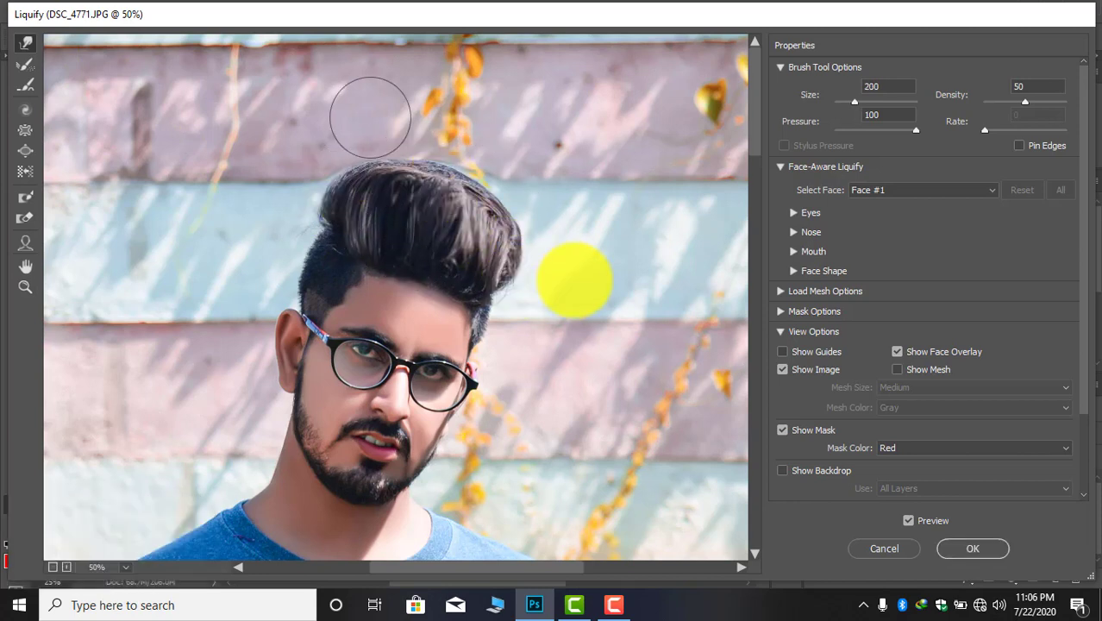
mouse_move(483, 207)
left_mouse_down()
mouse_move(491, 214)
mouse_move(443, 214)
mouse_move(436, 183)
left_mouse_up()
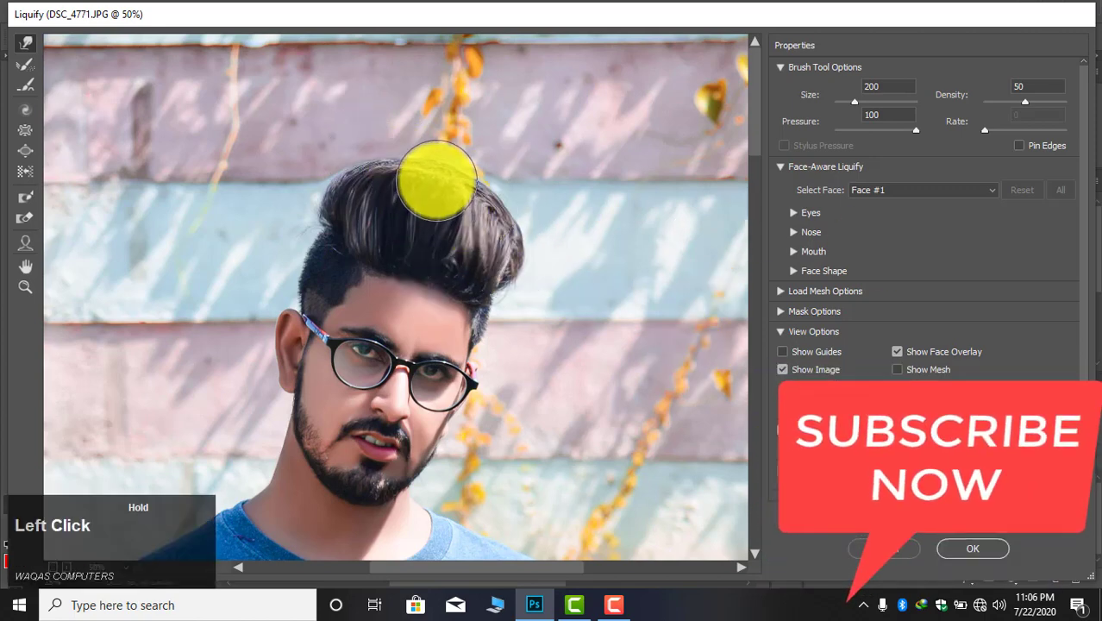
left_click(987, 548)
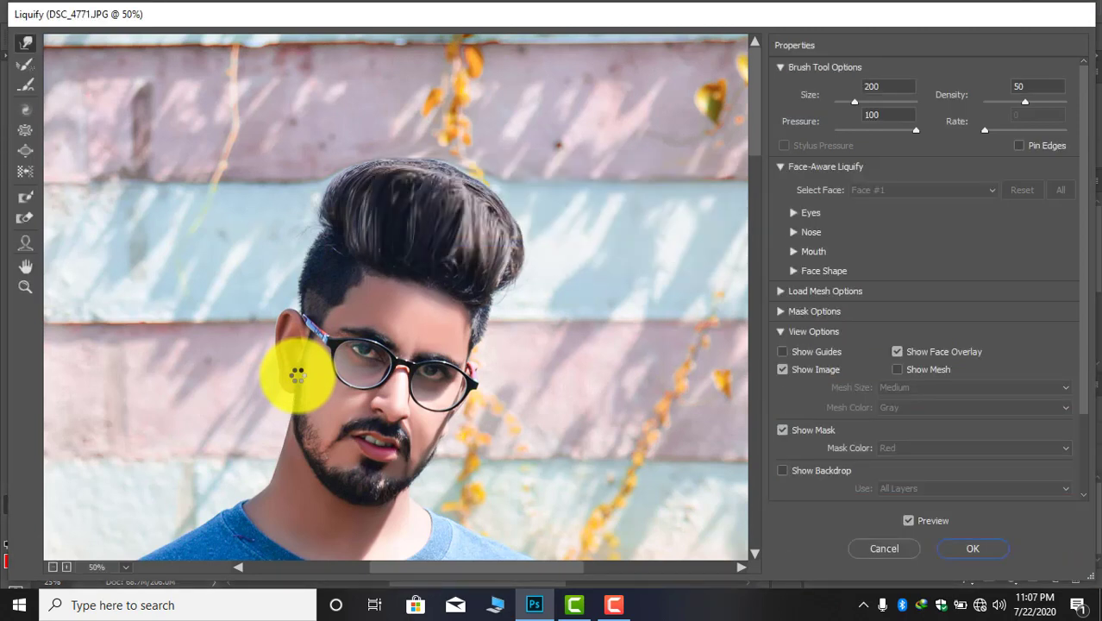
scroll(322, 283, "up", 1)
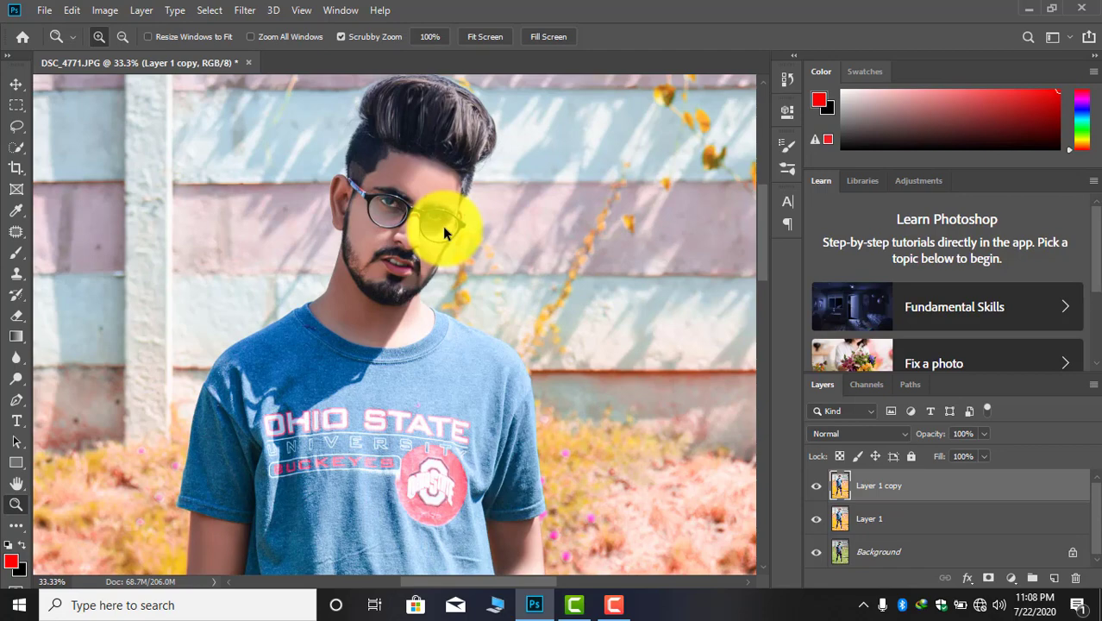
- Erase the warped background along the raised hair's outline on Layer 1 copy with a small soft eraser, sizes 25 to 45
scroll(442, 226, "up", 2)
key("e")
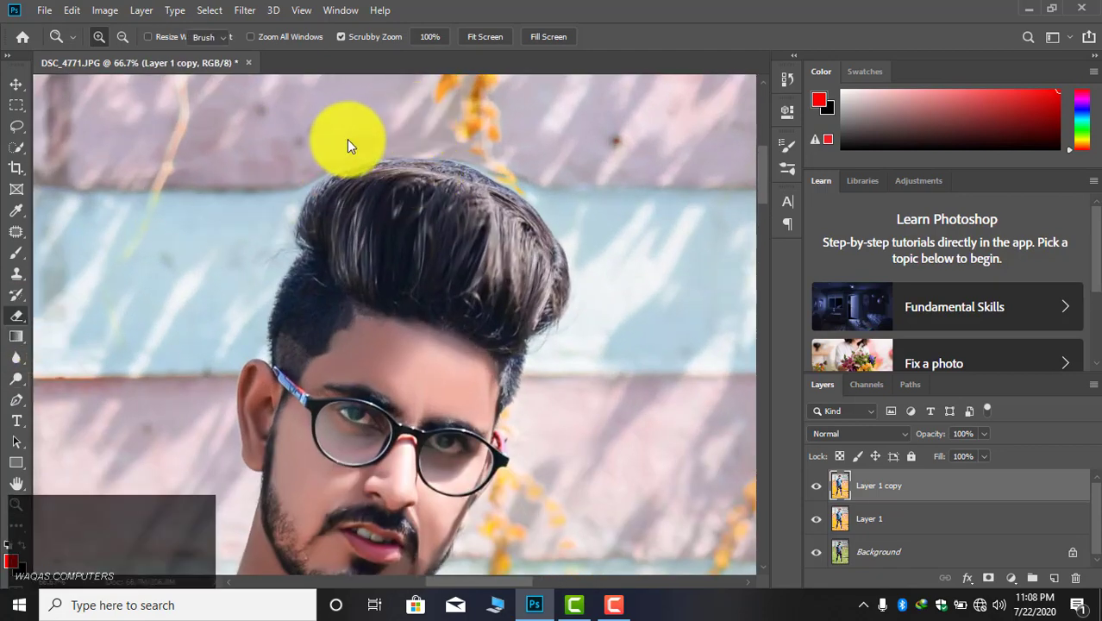
scroll(347, 138, "up", 2)
left_click_drag(324, 262, 512, 238)
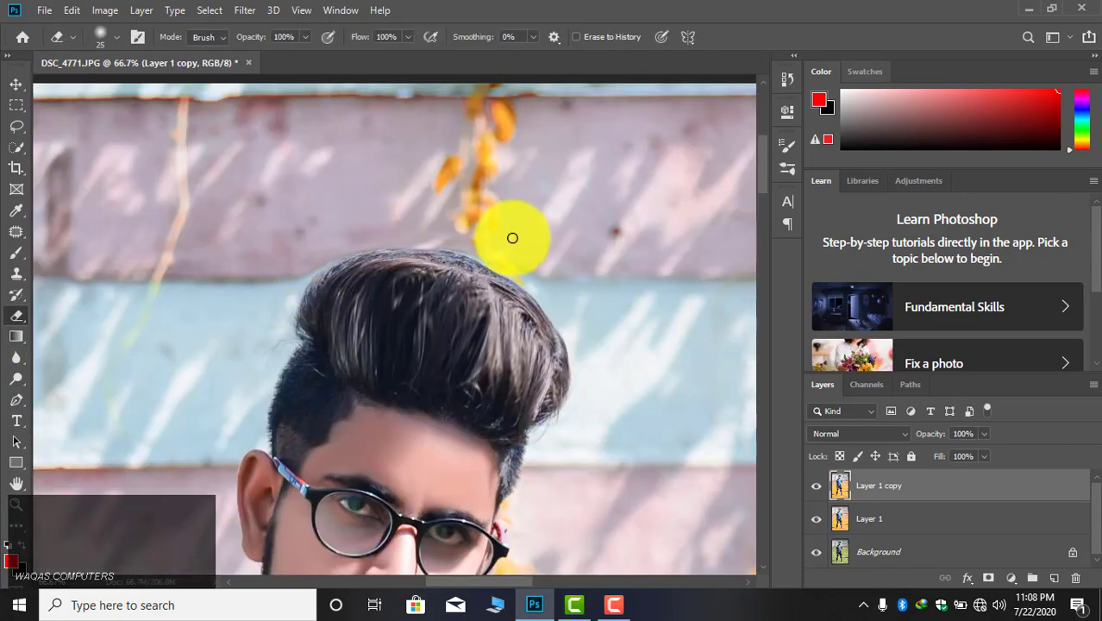
left_click_drag(584, 338, 586, 390)
key("bracketright")
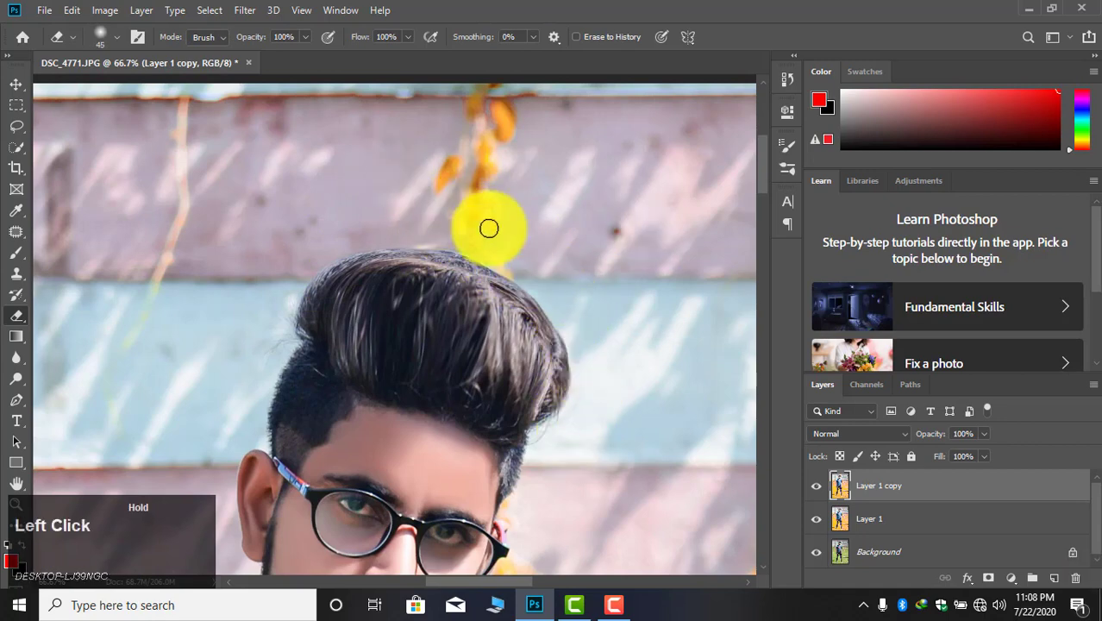
- Compare the portrait's hair before and after the Liquify edit by toggling the visibility of Layer 1 copy
left_click(16, 504)
left_click(123, 37)
left_click(328, 218)
left_click(340, 216)
left_click(388, 211)
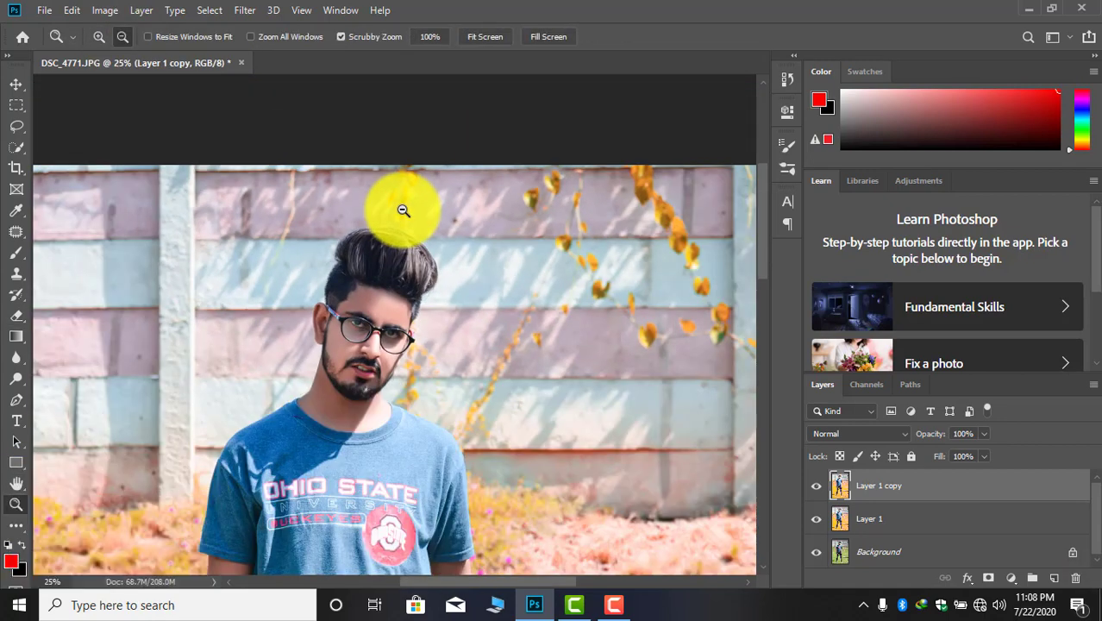
left_click(470, 195)
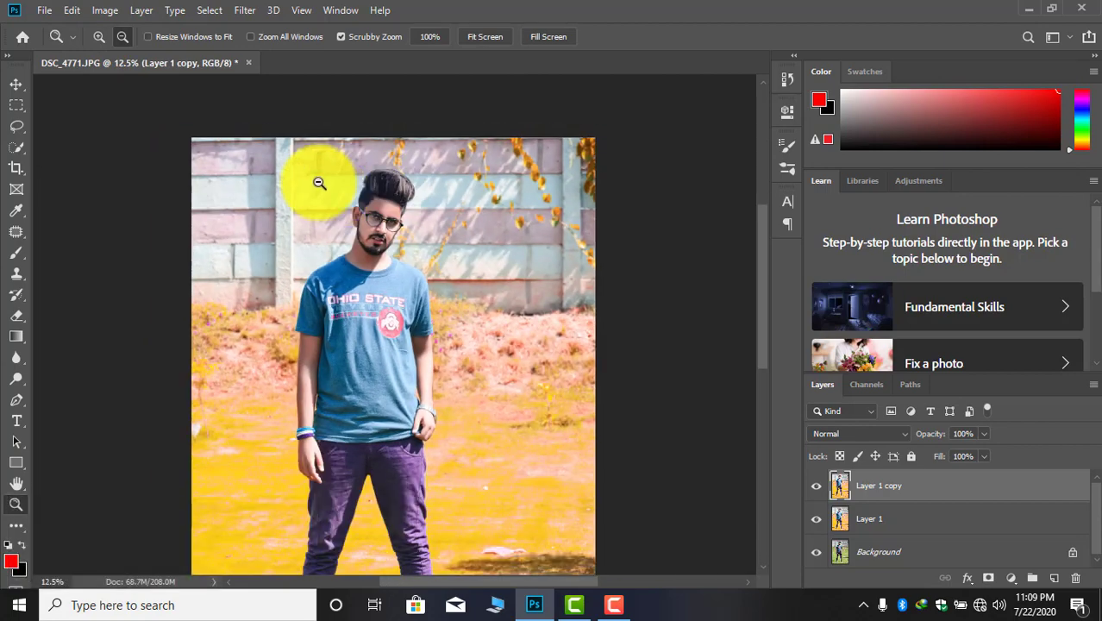
left_click(99, 37)
left_click(355, 167)
left_click(355, 167)
double_click(355, 166)
left_click(817, 485)
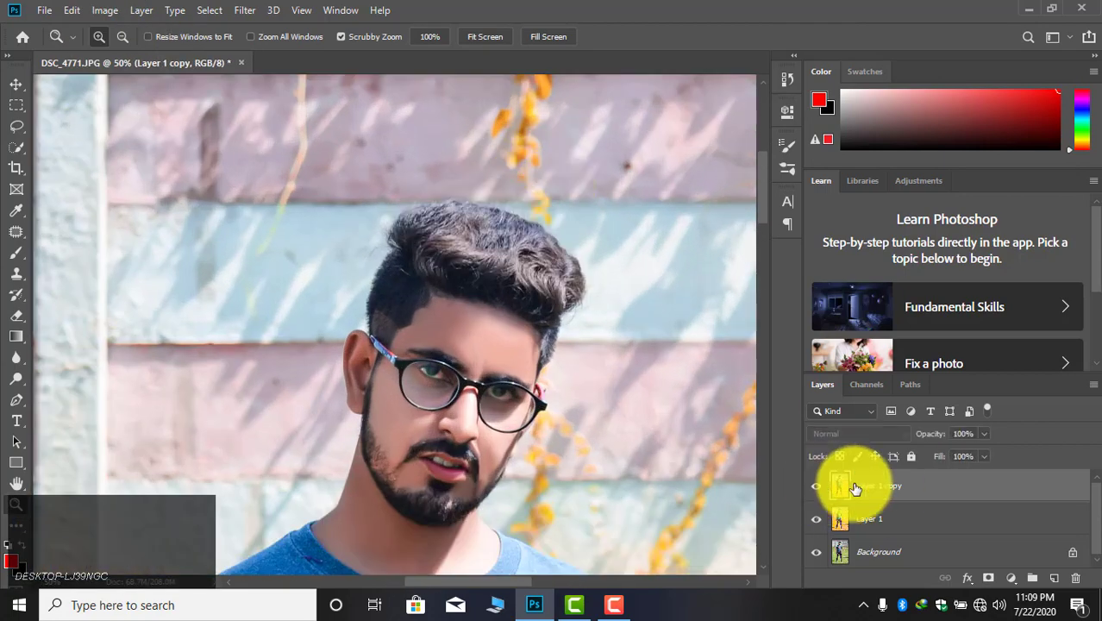
left_click(816, 485)
- Merge Layer 1 copy down into Layer 1
right_click(921, 491)
left_click(802, 517)
scroll(507, 196, "down", 5)
- Examine the merged portrait up close around the face and hair and as a whole image
left_click(312, 214)
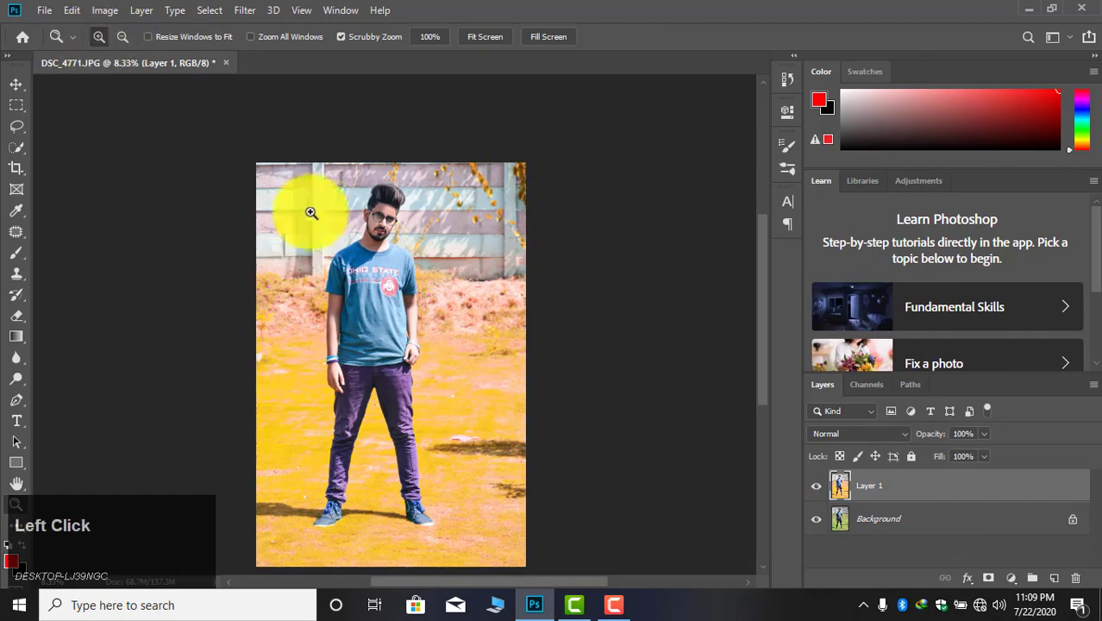
left_click(358, 215)
left_click(384, 217)
left_click(397, 219)
left_click(405, 220)
left_click(507, 221)
left_click(122, 37)
left_click(418, 178)
left_click(419, 178)
left_click(418, 177)
left_click(419, 177)
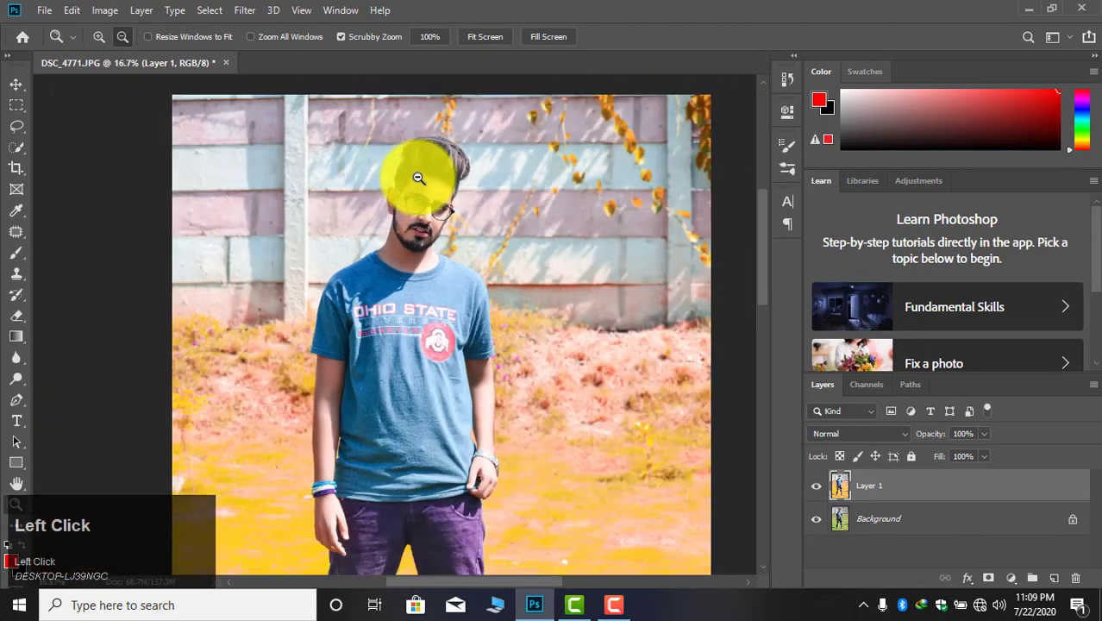
left_click(418, 177)
left_click(418, 178)
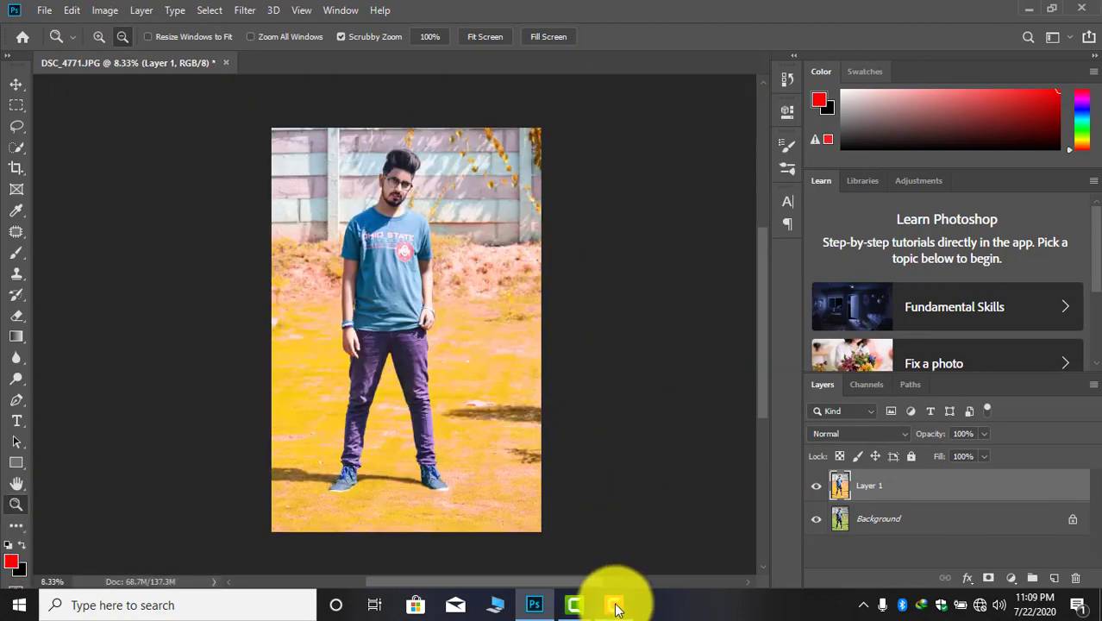
left_click(1033, 529)
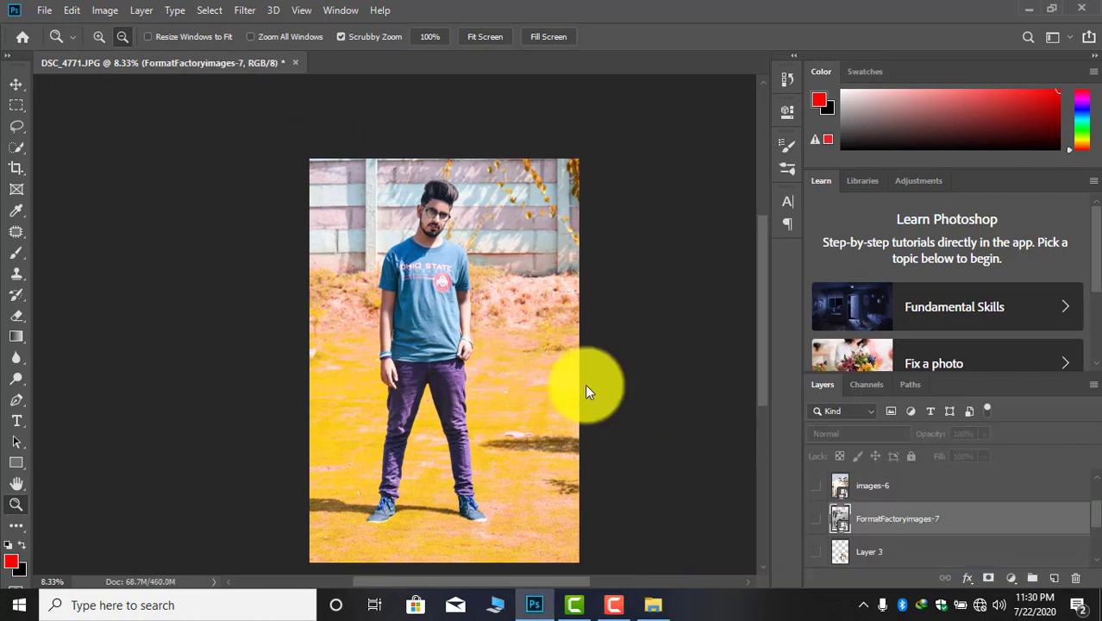
left_click(663, 457)
left_click(99, 37)
left_click(240, 282)
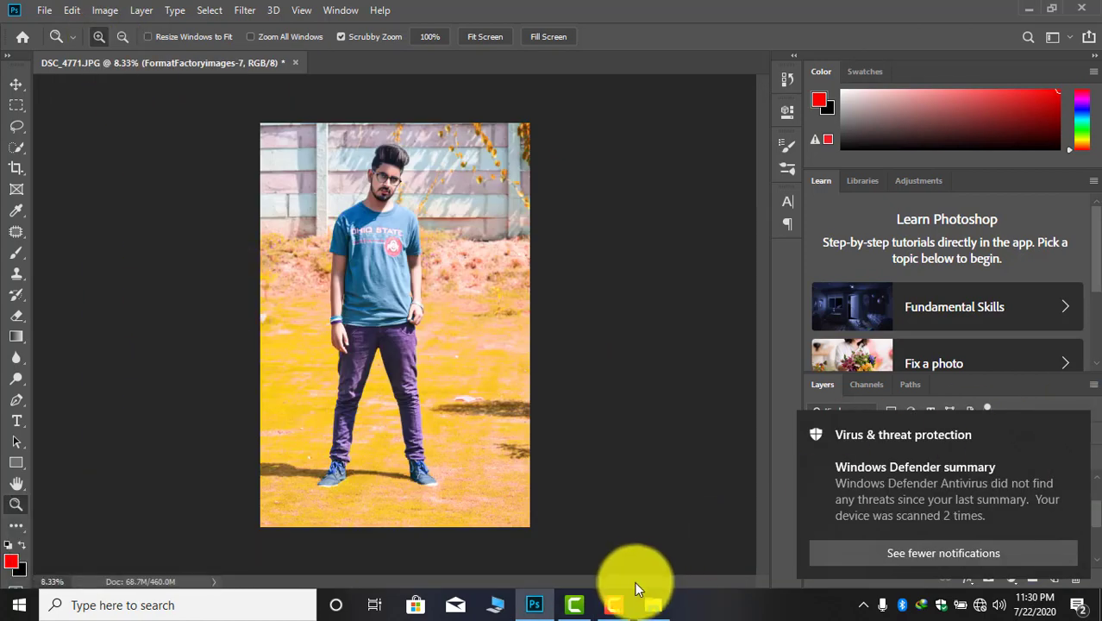
left_click(619, 606)
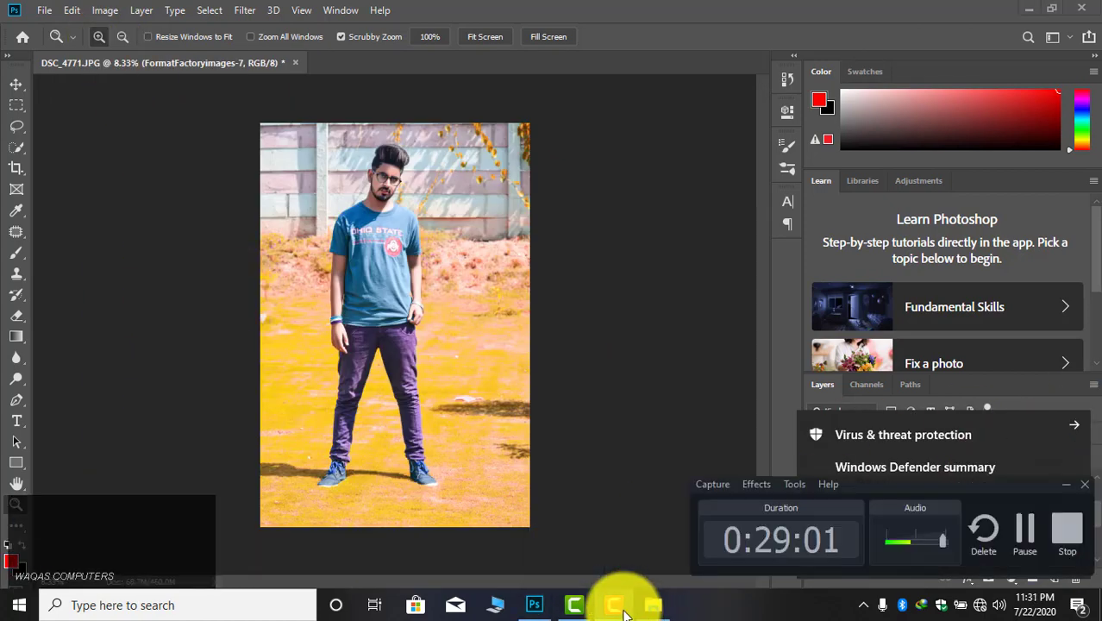
left_click(625, 613)
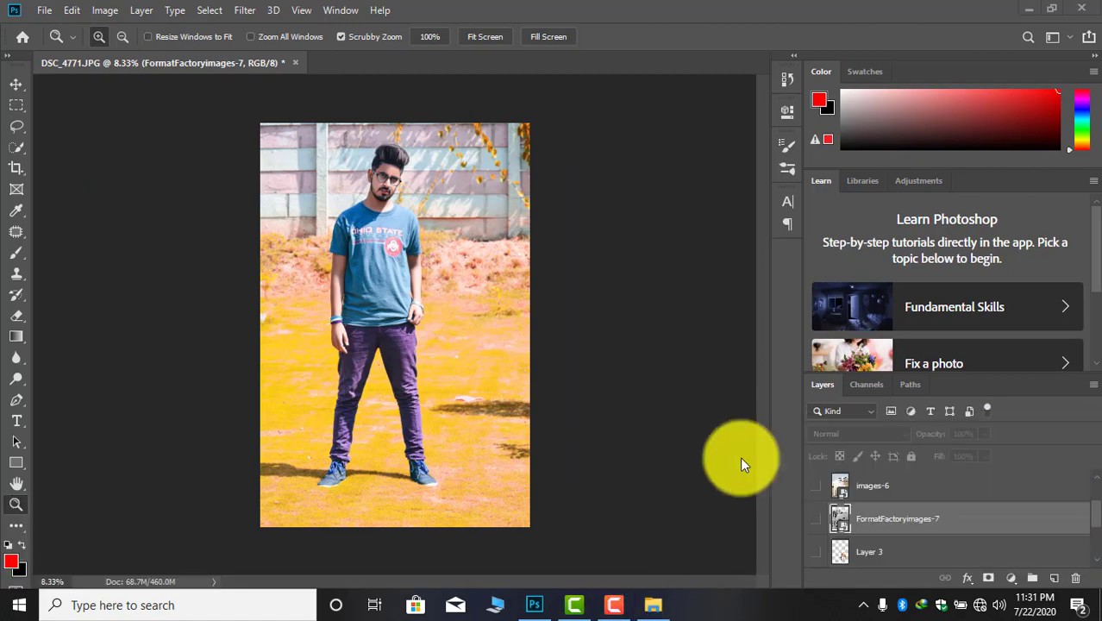
- Make the cut-out sheep on Layer 3 visible beside the man
scroll(828, 494, "up", 2)
left_click(815, 554)
left_click(815, 553)
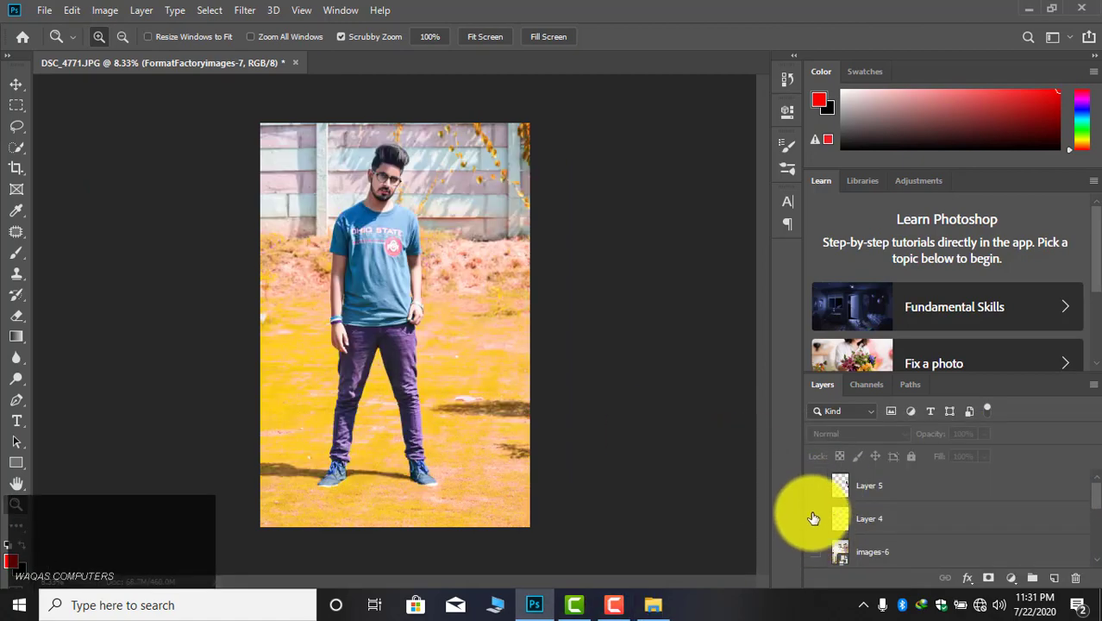
left_click(815, 552)
left_click(816, 552)
scroll(891, 511, "down", 2)
left_click(816, 552)
- Add an empty layer for the sheep's shadow, set the foreground color to black and choose the Brush tool
left_click(431, 366)
left_click(431, 366)
scroll(480, 372, "down", 1)
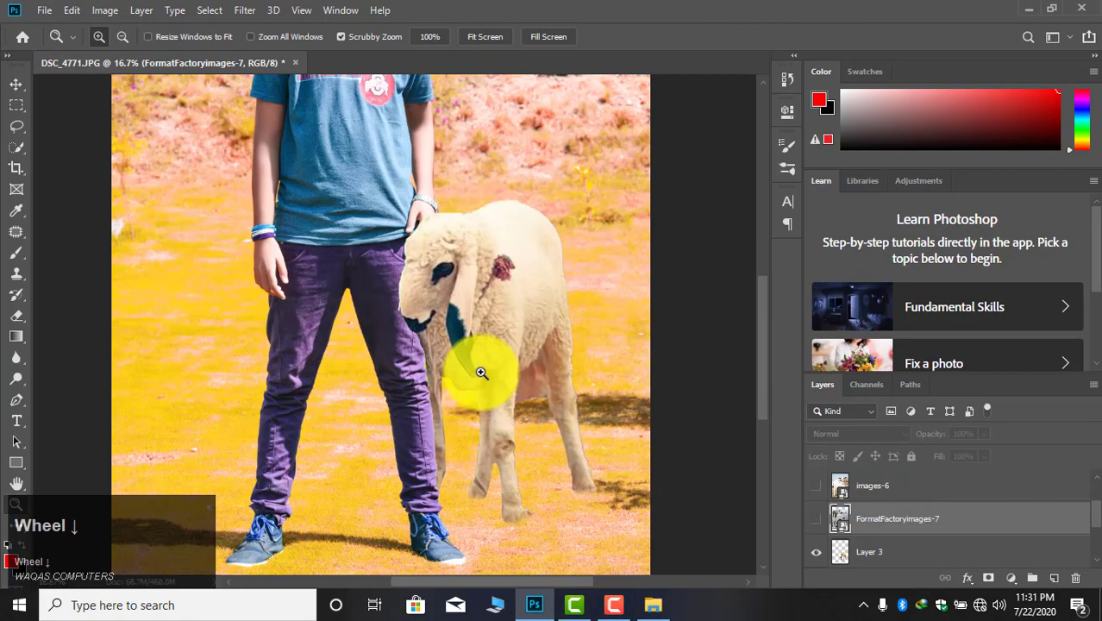
left_click(486, 376)
scroll(549, 435, "down", 2)
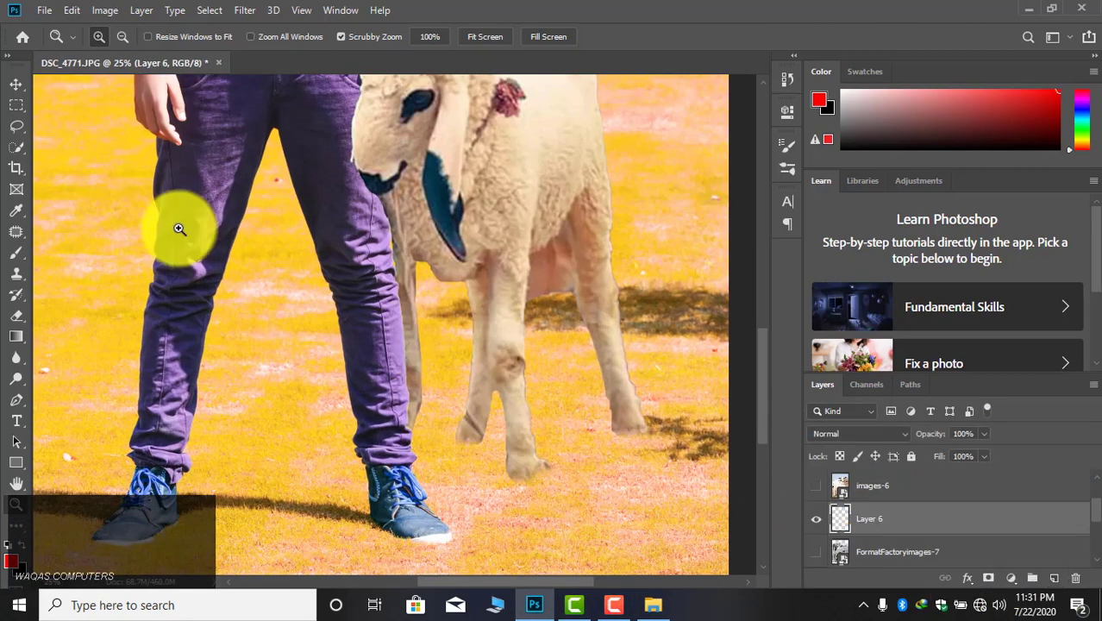
left_click(11, 562)
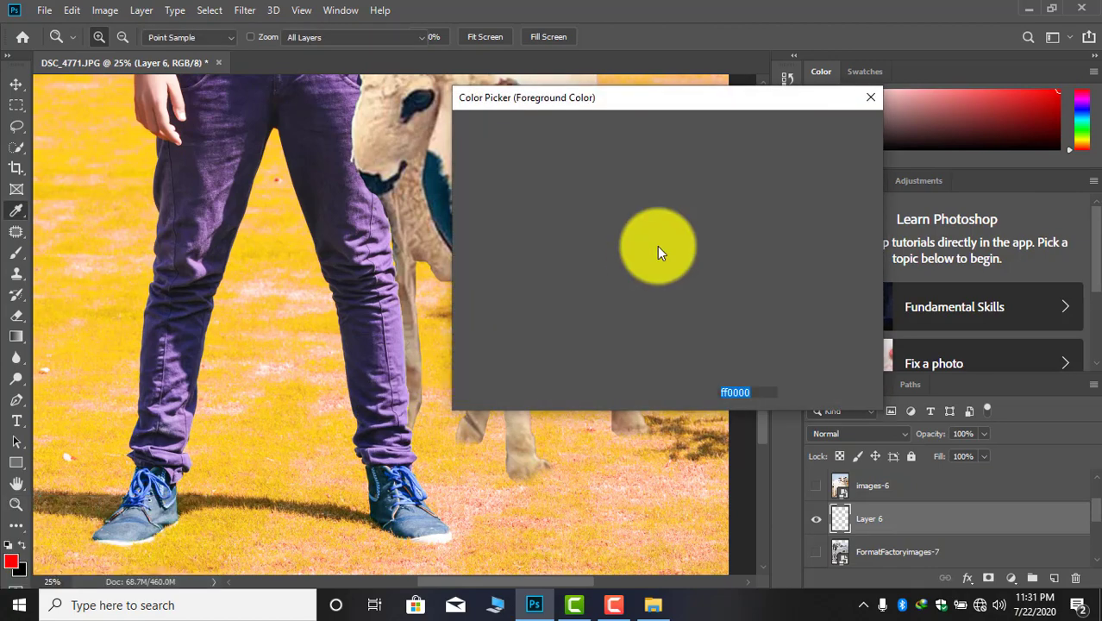
left_click(827, 128)
key("b")
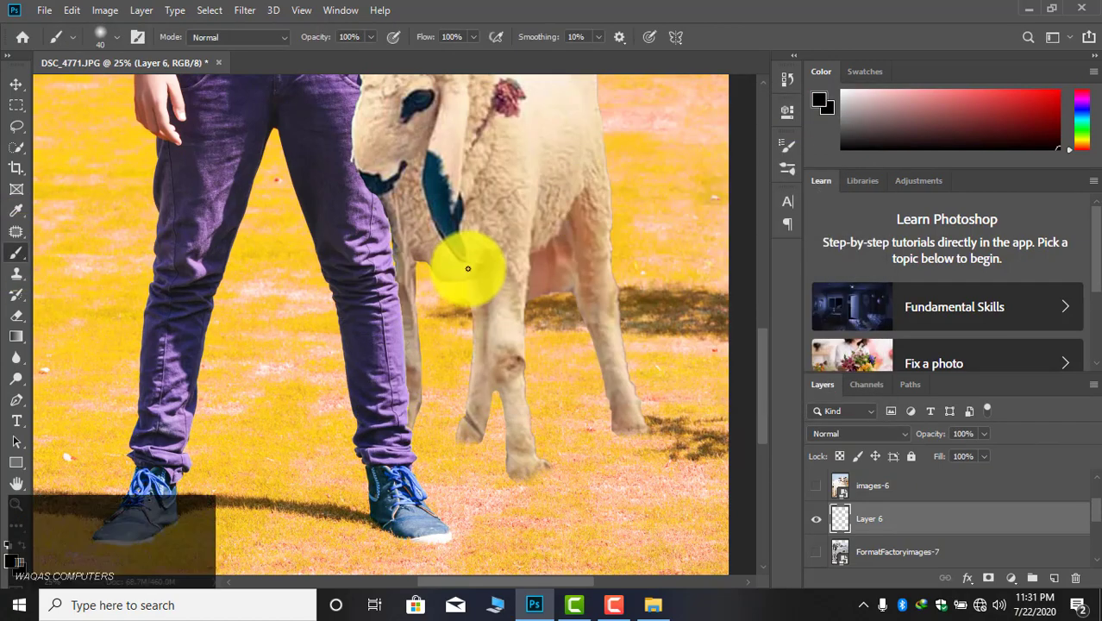
- Paint a soft black spot with a size 900 brush and distort it into a flat shadow between the sheep's hooves
key("ctrl+t")
left_click_drag(588, 209, 467, 345)
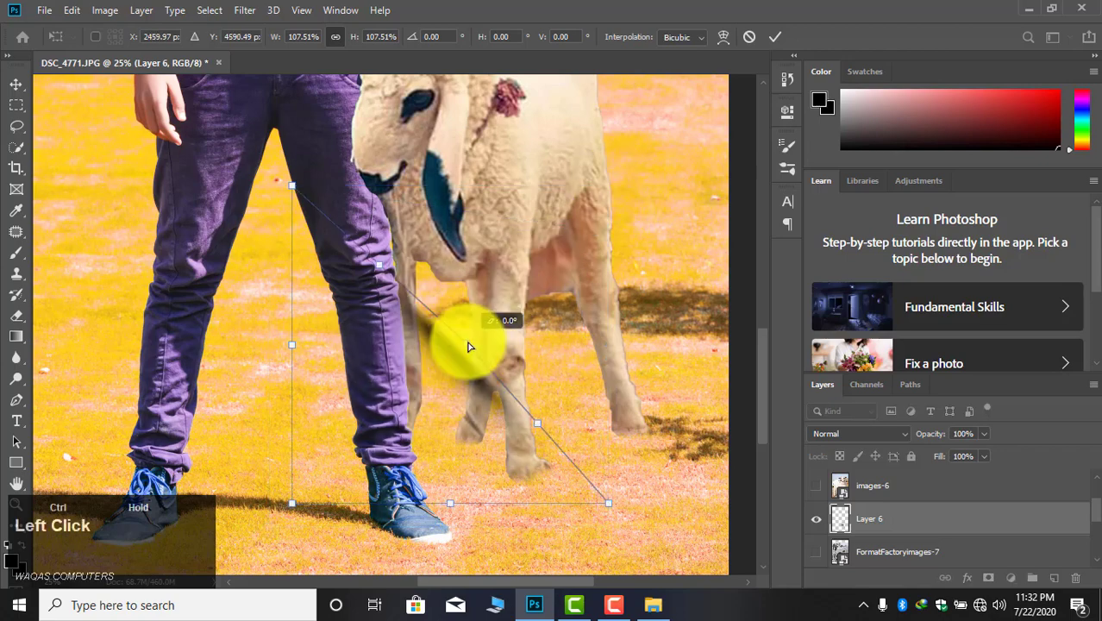
left_click_drag(644, 505, 722, 416)
left_click_drag(332, 502, 321, 446)
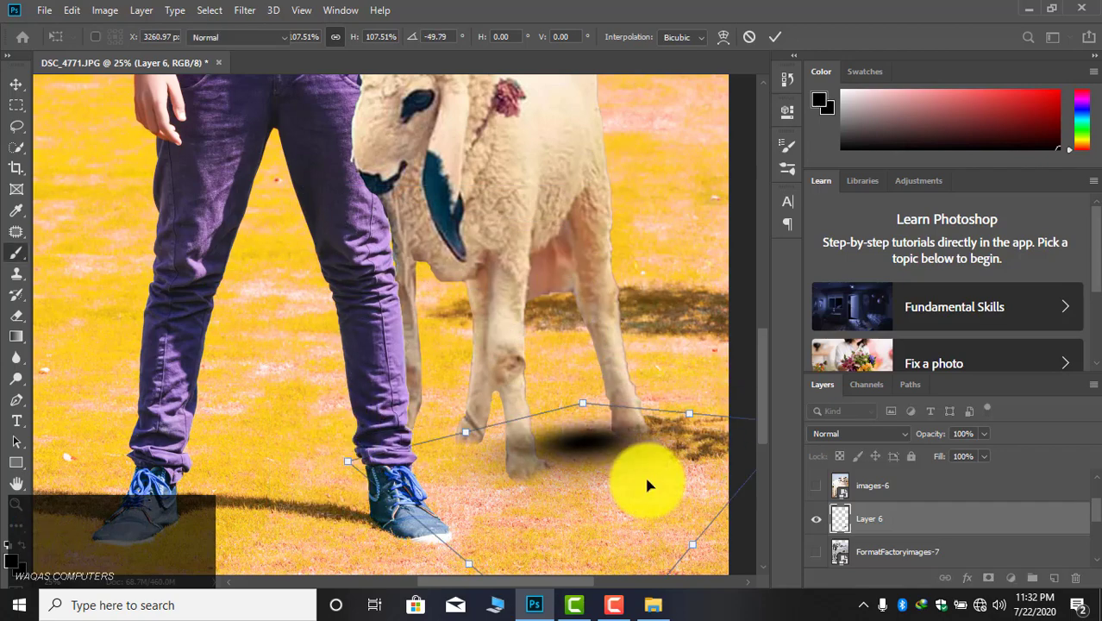
double_click(648, 486)
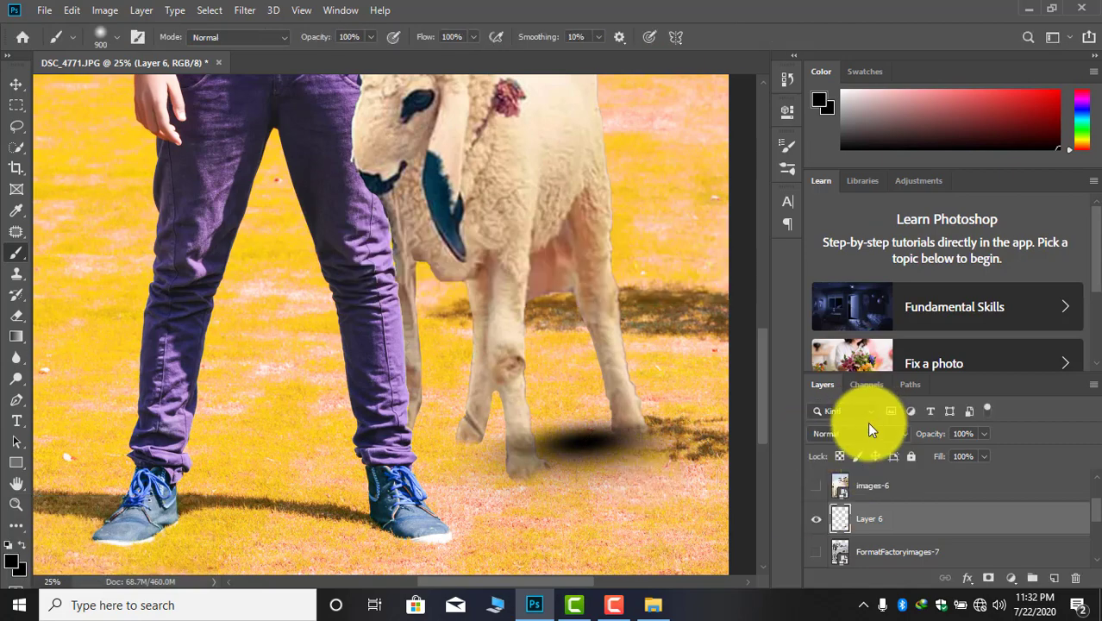
- Delete the hidden FormatFactoryimages-7 and images-6 layers
left_click(878, 554)
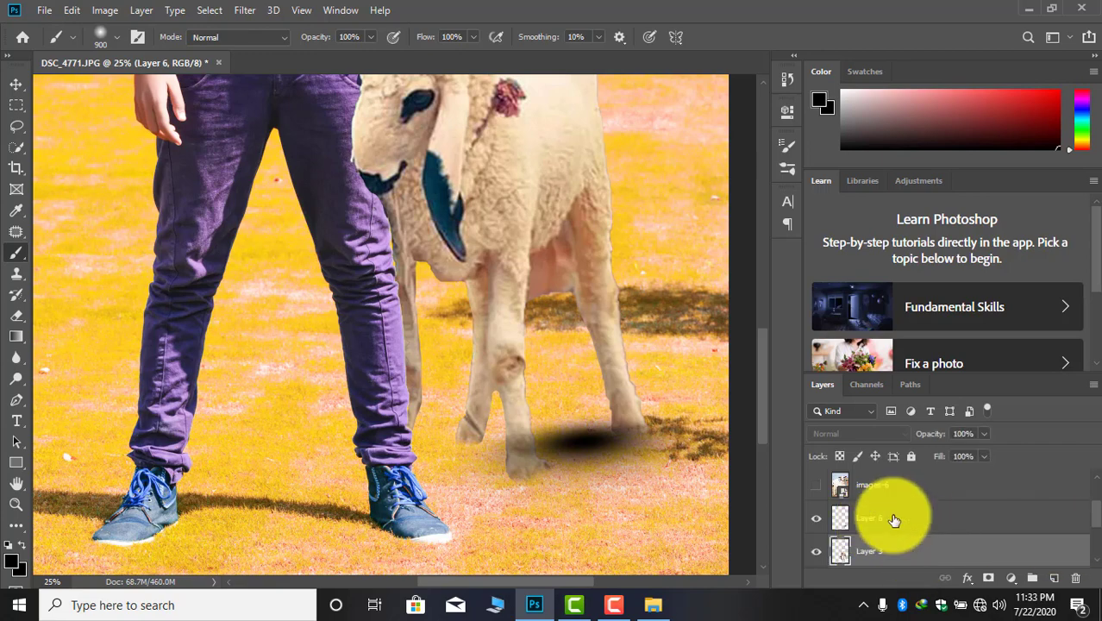
left_click(894, 520)
scroll(1096, 483, "up", 2)
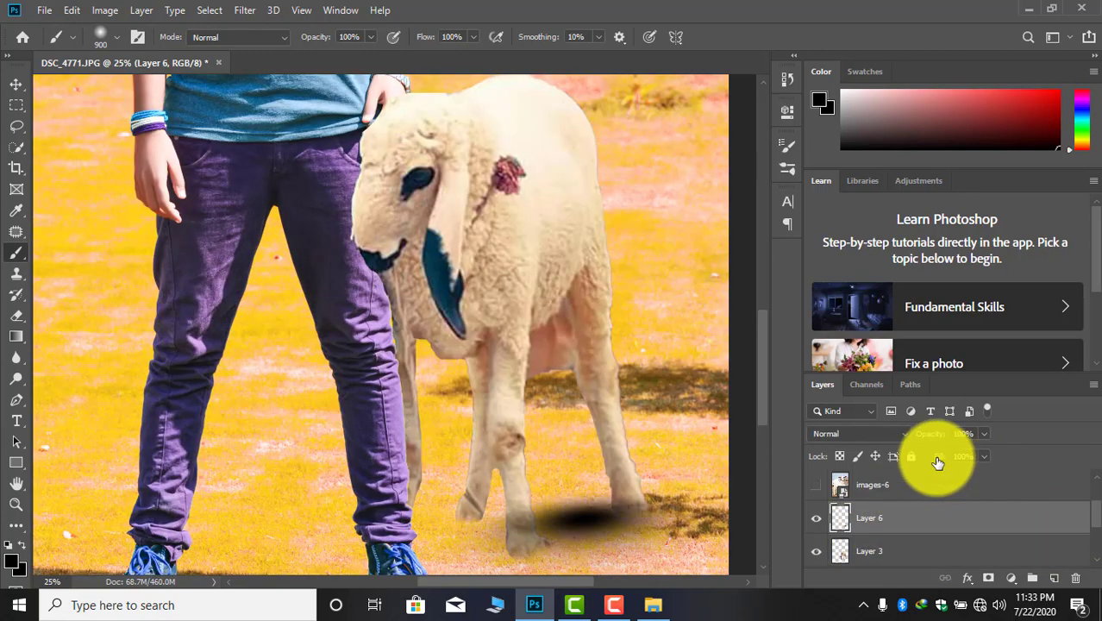
left_click(949, 484)
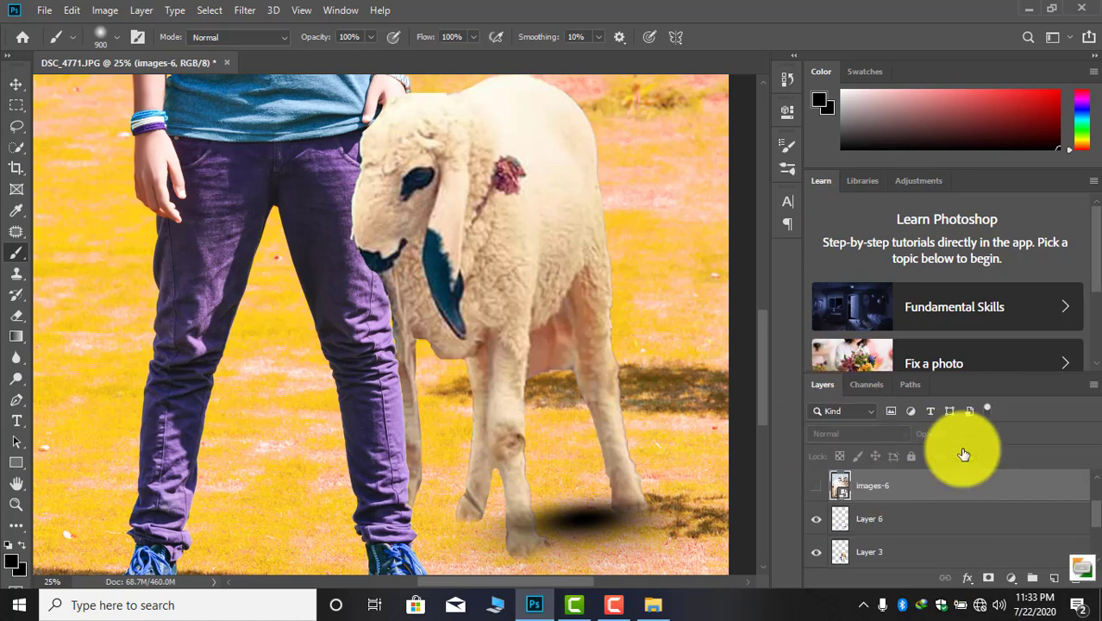
key("Delete")
scroll(1094, 487, "down", 1)
- Place the sheep on Layer 3 above the shadow on Layer 6 and select the shadow layer
left_click_drag(1096, 488, 1097, 476)
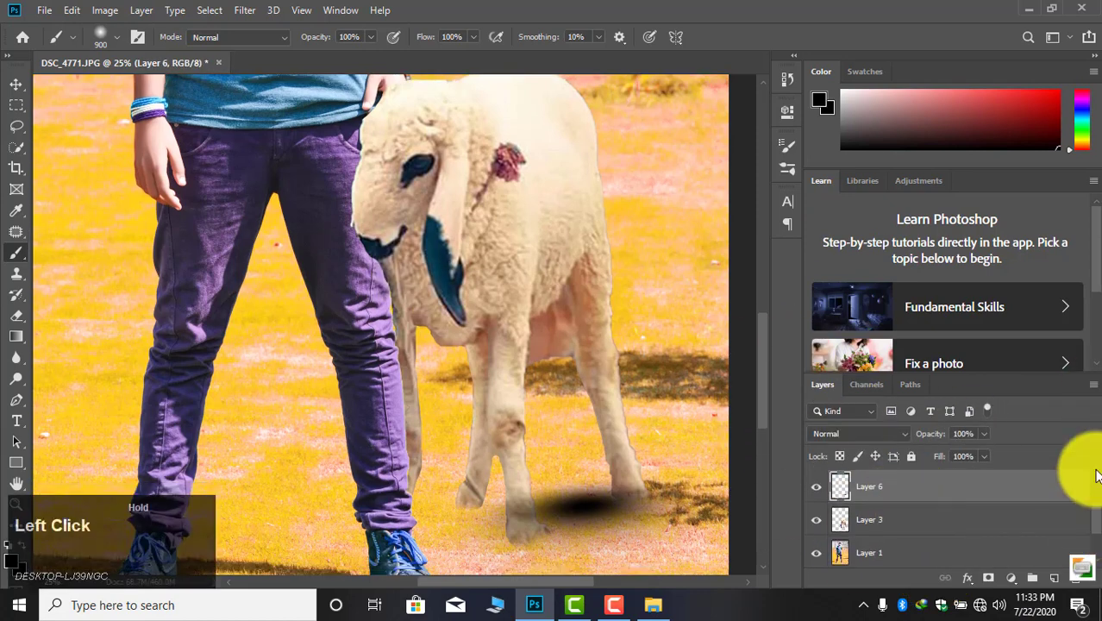
left_click_drag(1096, 530, 1082, 524)
mouse_move(964, 522)
left_mouse_down()
mouse_move(939, 511)
mouse_move(937, 492)
left_mouse_up()
left_click(897, 529)
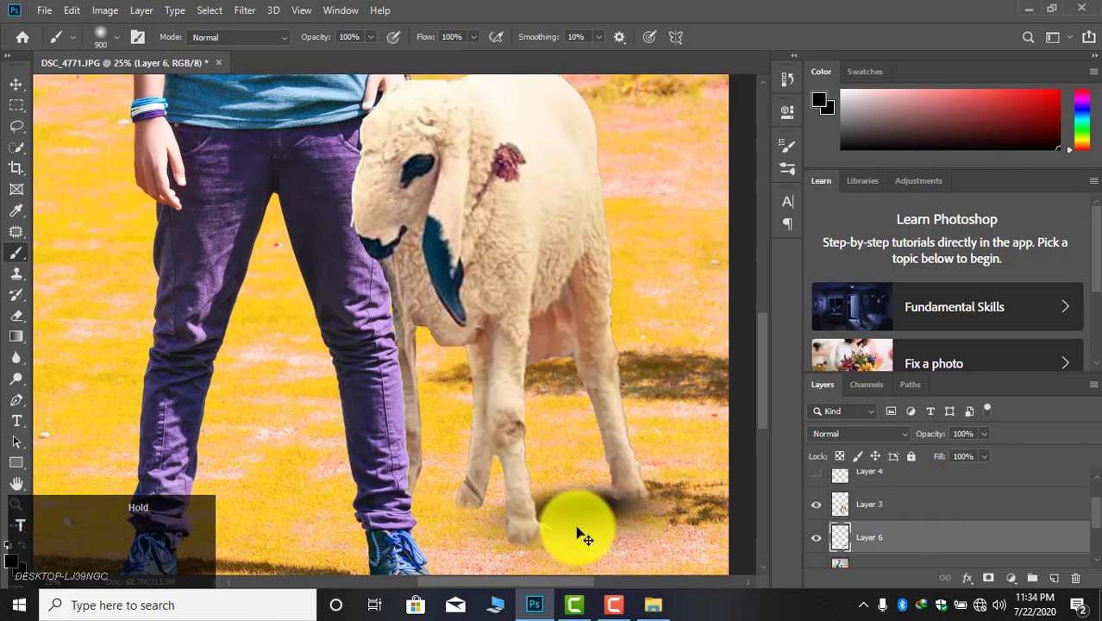
- Flatten the shadow beneath the sheep's rear hoof and set the layer's fill to 75% and opacity to 78%
key("v")
mouse_move(554, 463)
left_mouse_down()
mouse_move(607, 512)
mouse_move(583, 453)
mouse_move(390, 421)
mouse_move(567, 424)
mouse_move(570, 492)
mouse_move(625, 518)
left_mouse_up()
key("Return")
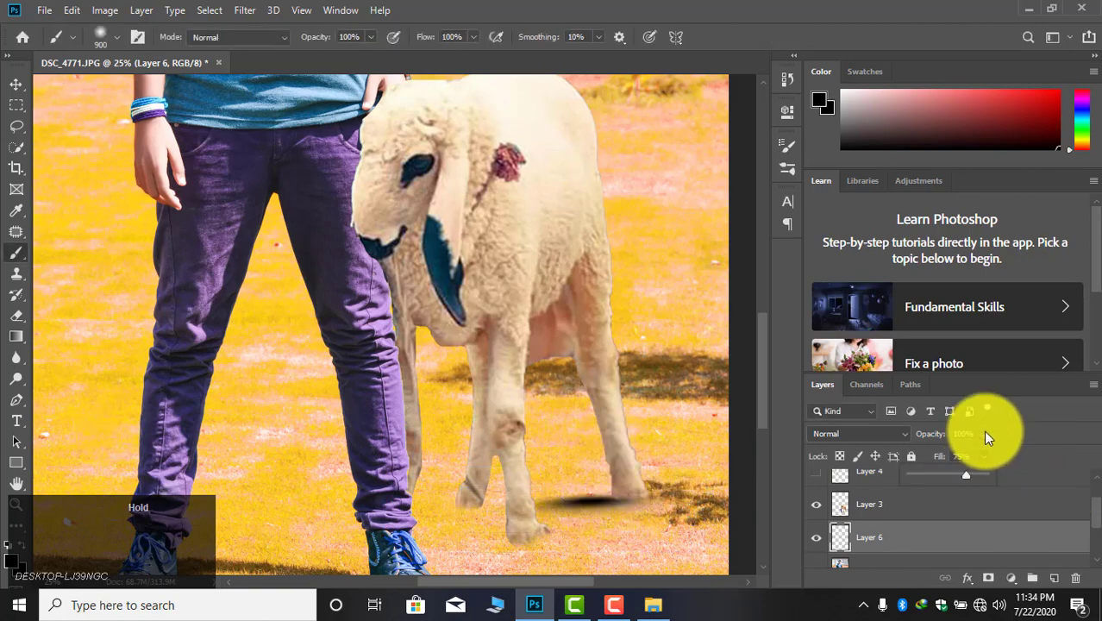
left_click_drag(983, 430, 963, 449)
- Duplicate the sheep's shadow three times and position the copies beneath its other feet
key("ctrl+j")
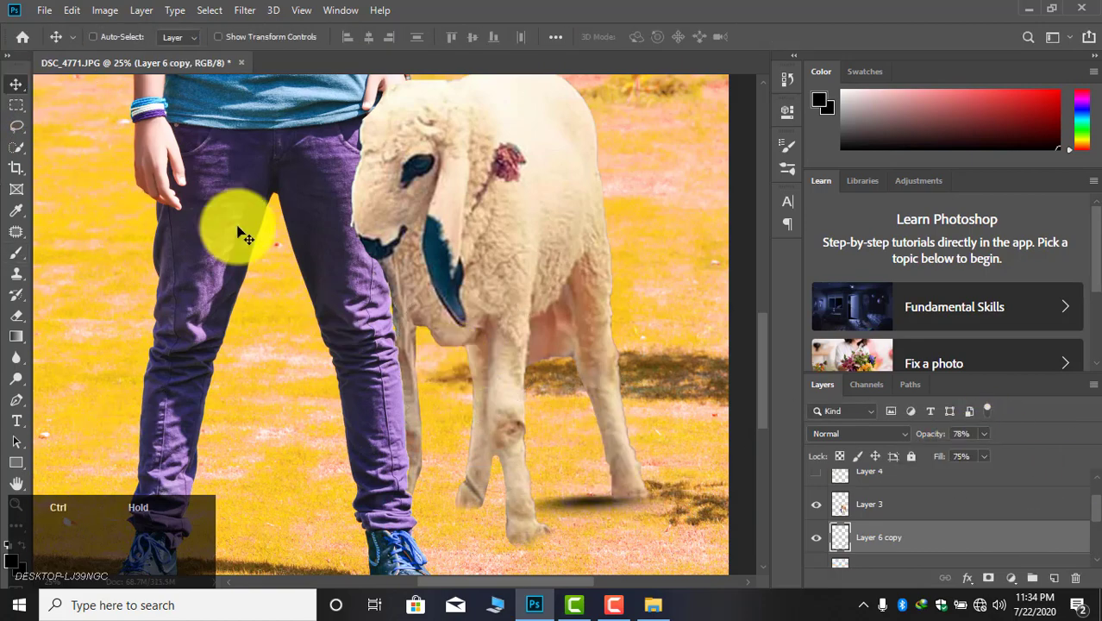
key("ctrl+t")
left_click_drag(595, 519, 440, 543)
key("Return")
key("ctrl+j")
key("ctrl+t")
key("Return")
key("ctrl+j")
key("ctrl+t")
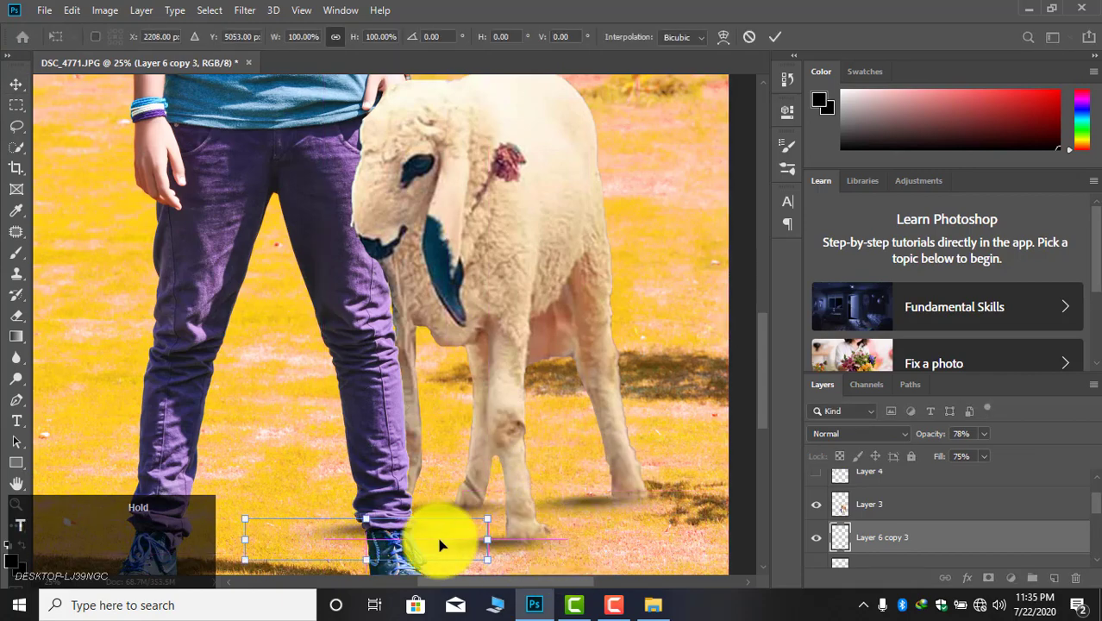
key("Return")
- Show the cut-out goat on Layer 5 and add an empty layer directly beneath it
left_click(16, 506)
left_click(121, 38)
left_click(485, 295)
left_click(485, 295)
left_click(485, 295)
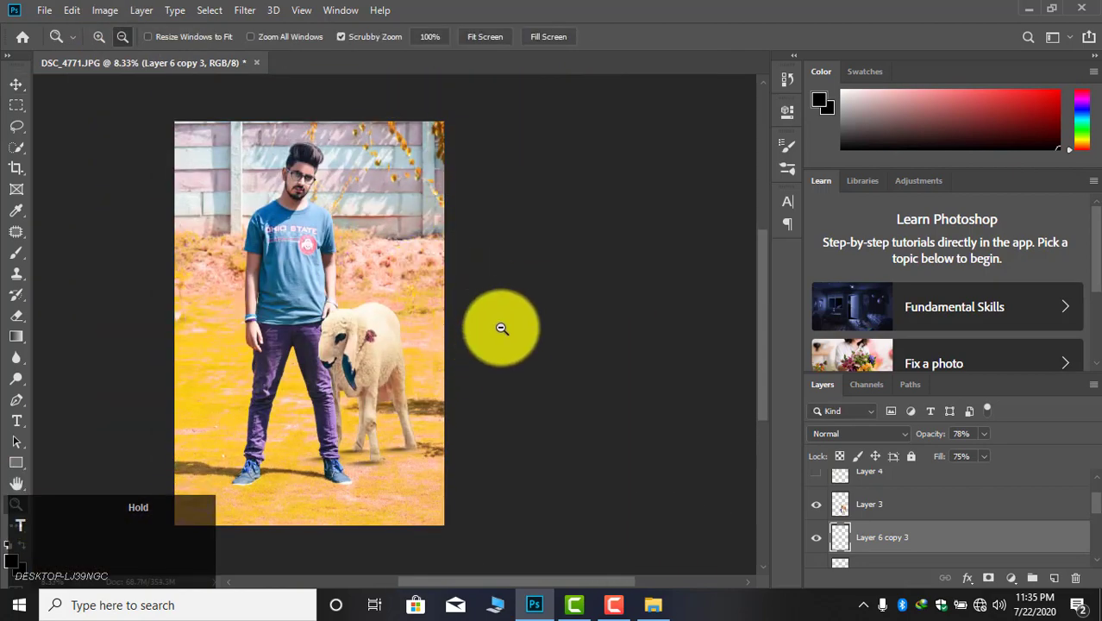
scroll(816, 492, "up", 2)
left_click(99, 37)
left_click(492, 393)
left_click(528, 394)
left_click(911, 514)
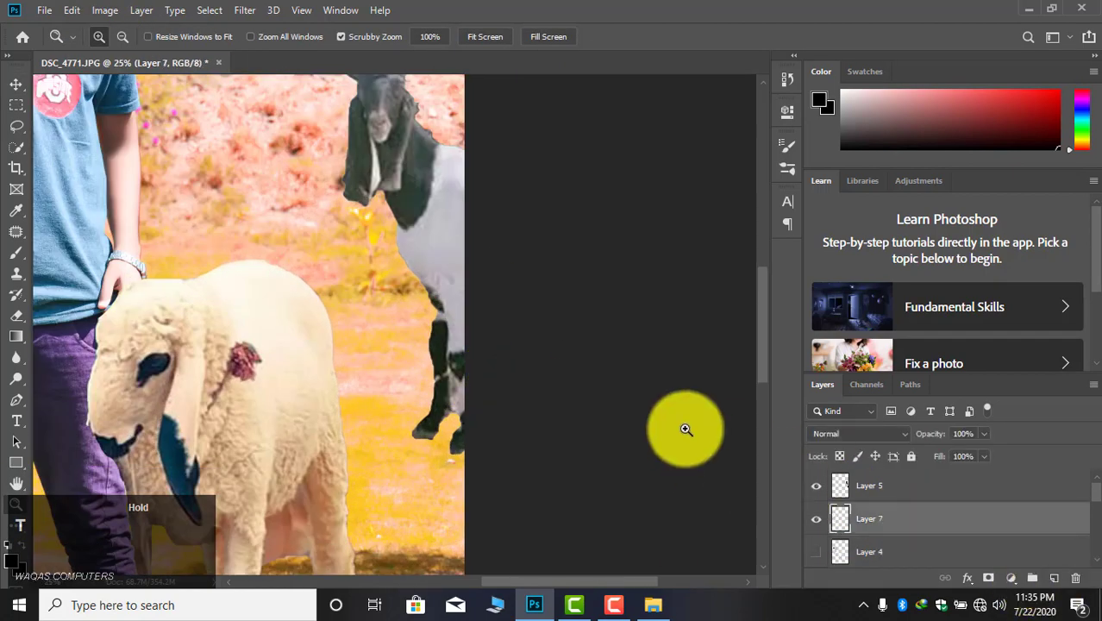
- Paint a soft black spot on the new layer and distort it into a thin flat shadow beneath the goat's hooves
left_click(16, 253)
left_click(258, 272)
key("ctrl+t")
left_click_drag(411, 135, 298, 299)
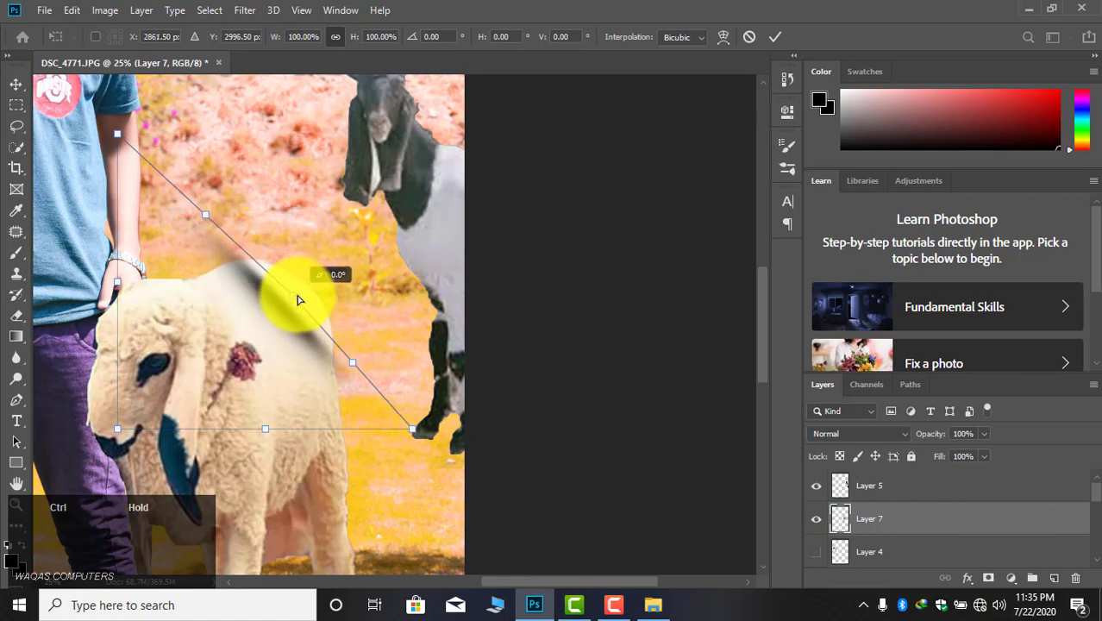
left_click_drag(429, 435, 442, 271)
left_click_drag(355, 297, 477, 466)
key("Return")
key("ctrl+t")
mouse_move(388, 416)
left_mouse_down()
mouse_move(397, 492)
mouse_move(425, 438)
mouse_move(489, 464)
left_mouse_up()
key("Return")
- Set the goat's shadow to 86% opacity and 54% fill, and duplicate it beneath the other hoof with 79% fill
left_click(984, 456)
key("ctrl+j")
key("ctrl+t")
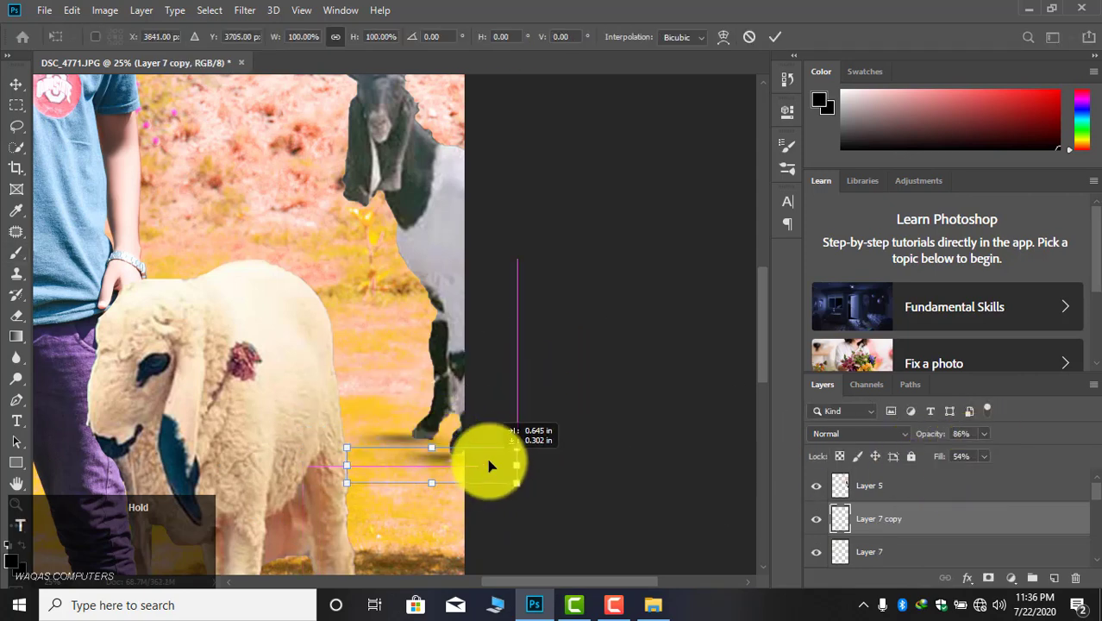
key("Return")
- Check the goat layer in the whole composition and make the white cow on Layer 4 visible
left_click(16, 504)
left_click(123, 37)
left_click(352, 318)
left_click(352, 317)
left_click(352, 318)
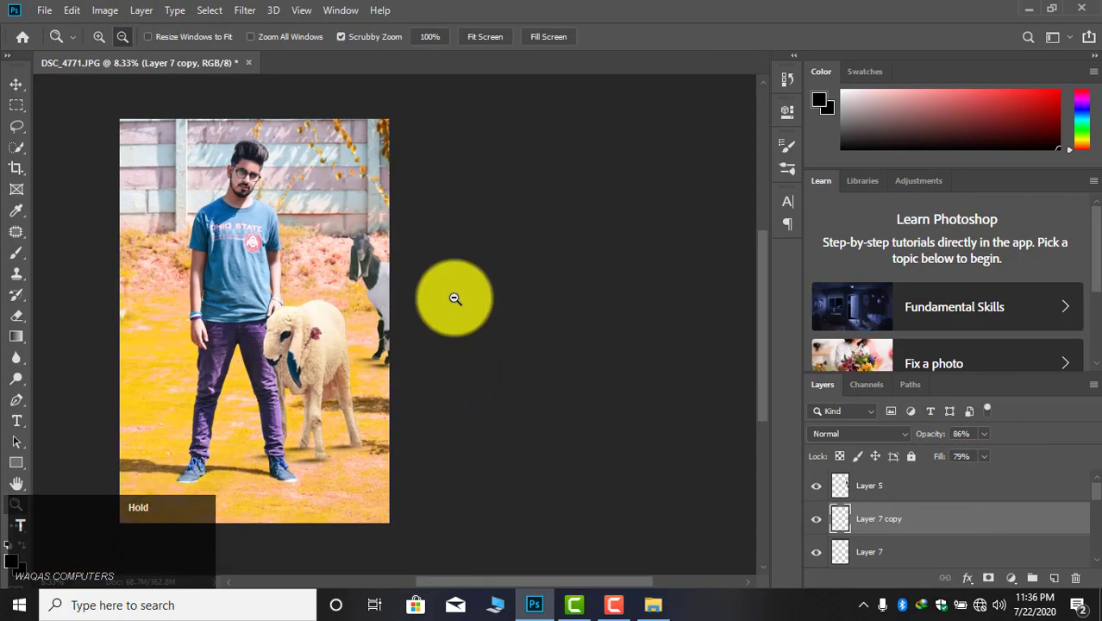
left_click(815, 486)
left_click(816, 486)
scroll(880, 541, "down", 2)
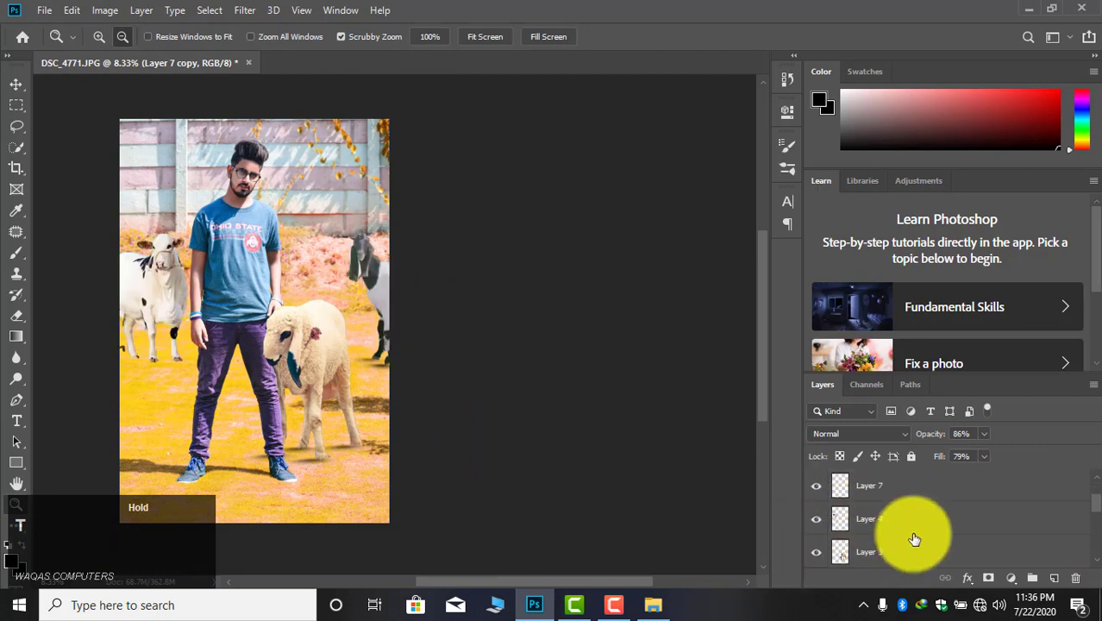
- Add an empty layer directly beneath the white cow on Layer 4
left_click(888, 492)
left_click(815, 488)
left_click(816, 486)
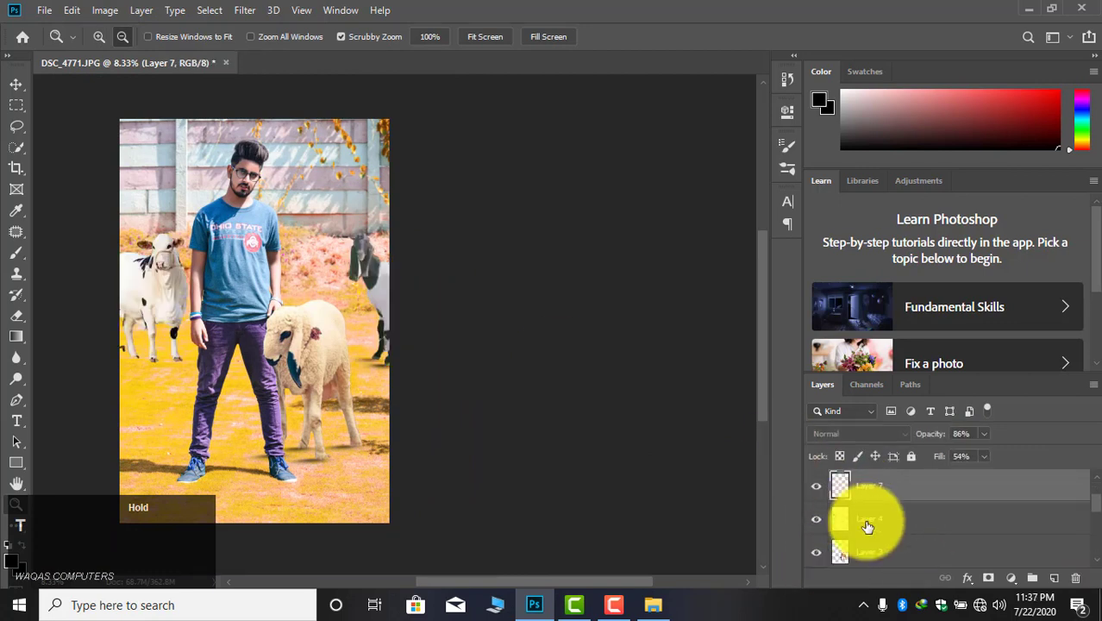
left_click(865, 555)
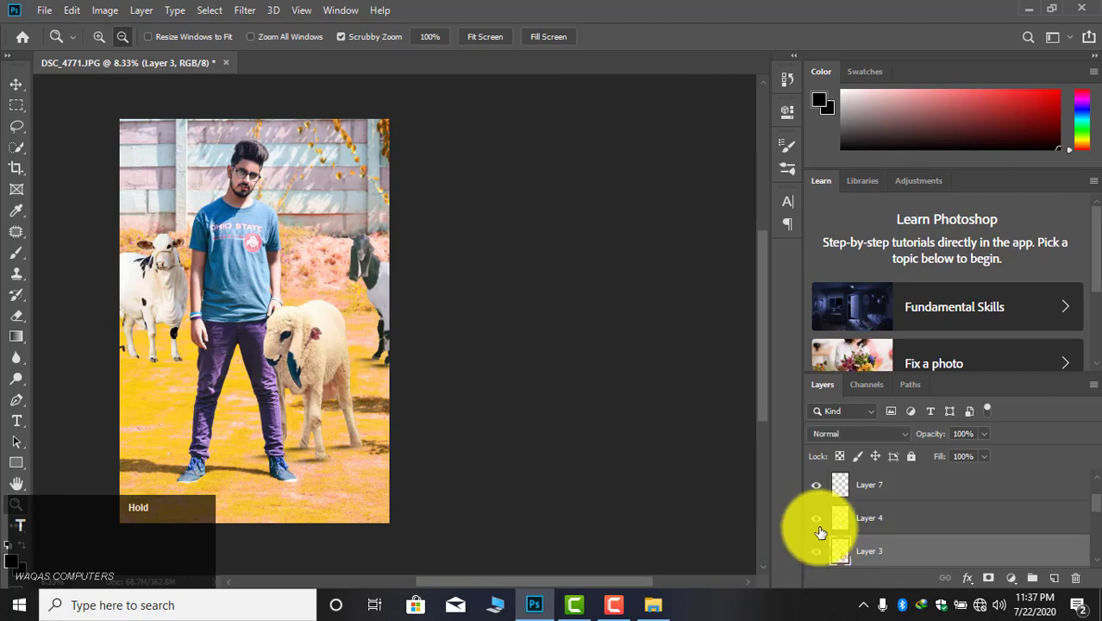
left_click(1053, 576)
- Examine the white cow's hooves up close
left_click(100, 37)
left_click(70, 335)
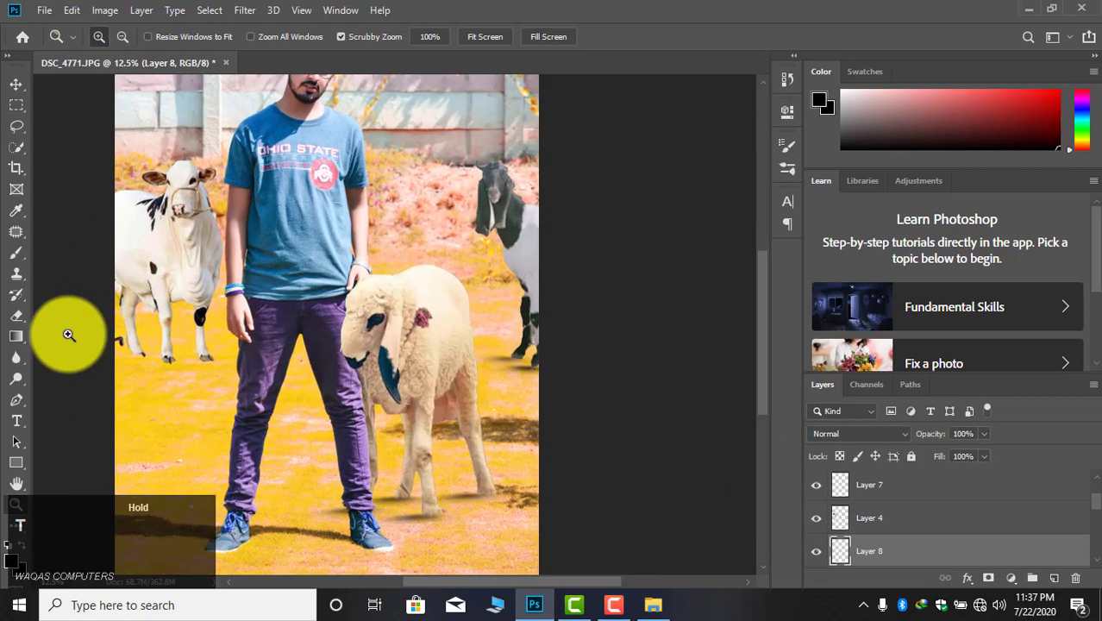
left_click(103, 347)
left_click(129, 358)
left_click(172, 367)
left_click(205, 369)
left_click(18, 315)
left_click(860, 521)
left_click_drag(167, 286, 182, 346)
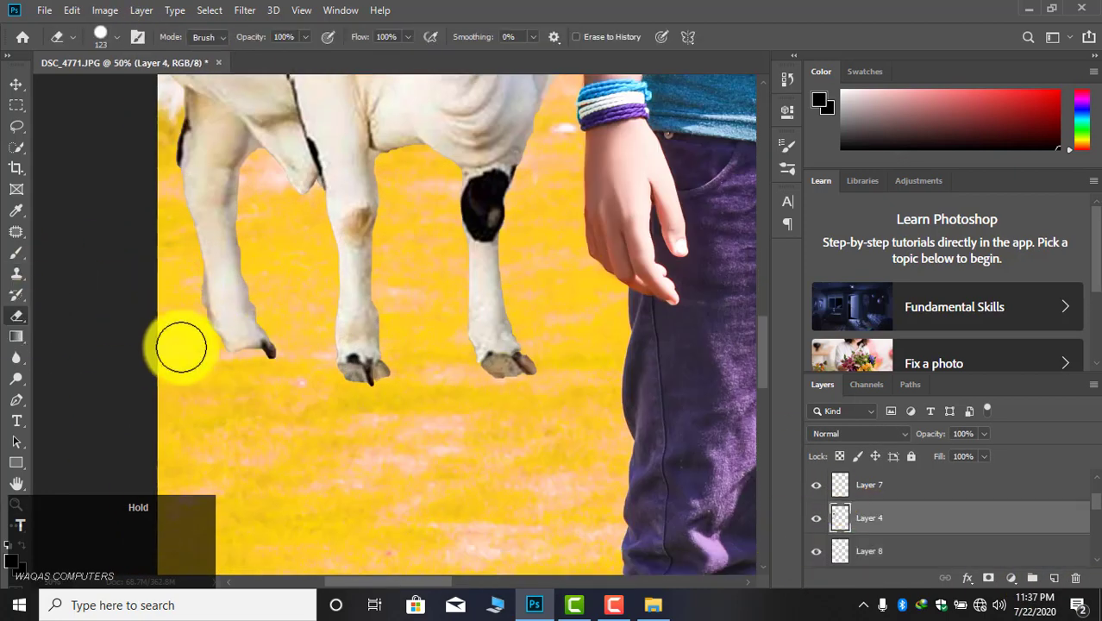
- Paint a soft black spot on Layer 8 and distort it into a narrow streak near the cow's front hooves
left_click(866, 550)
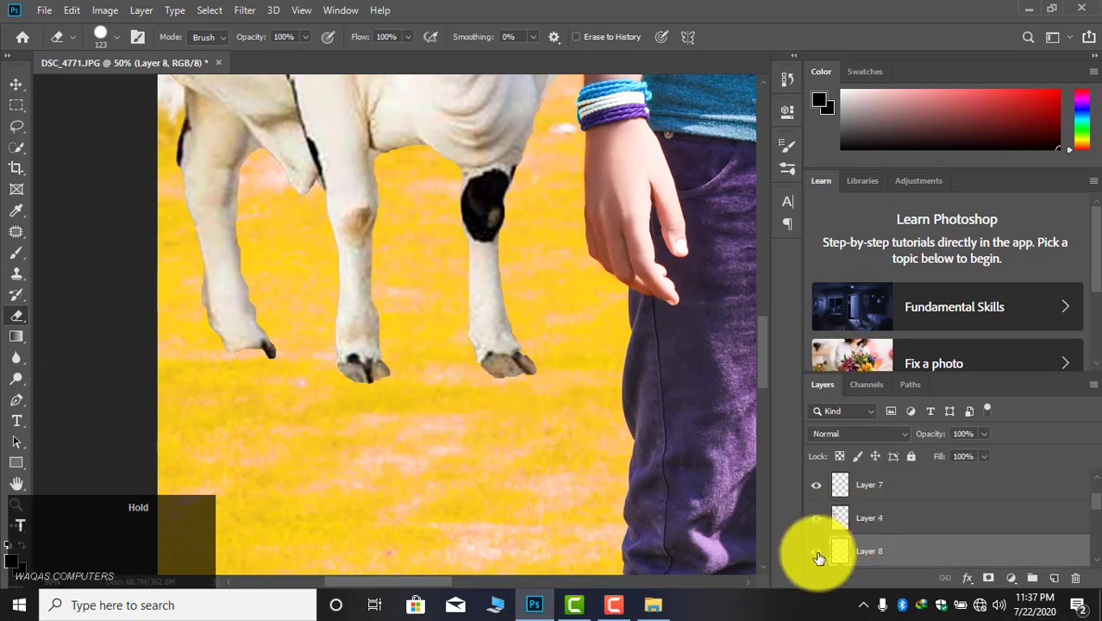
key("b")
left_click(502, 330)
key("ctrl+t")
left_click_drag(519, 201, 473, 269)
left_click_drag(750, 108, 492, 376)
key("Return")
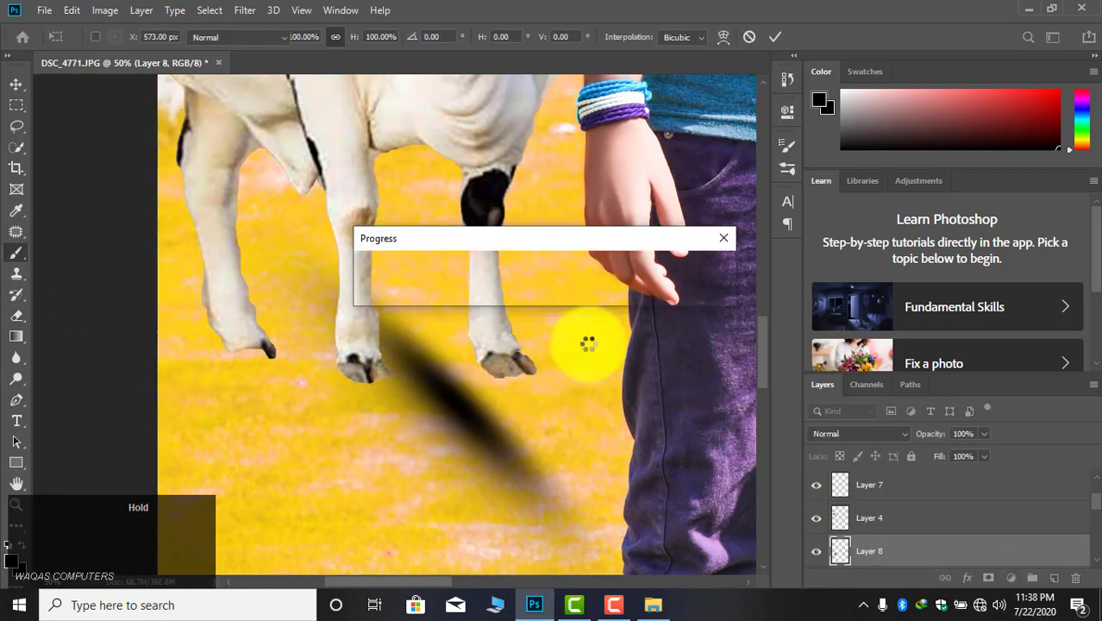
- Flatten and rotate the black streak into a thin horizontal shadow beneath the cow's front hoof nearest the man
key("ctrl+t")
left_click_drag(418, 178, 456, 423)
left_click_drag(567, 445, 480, 257)
left_click_drag(684, 201, 510, 173)
left_click_drag(513, 309, 605, 340)
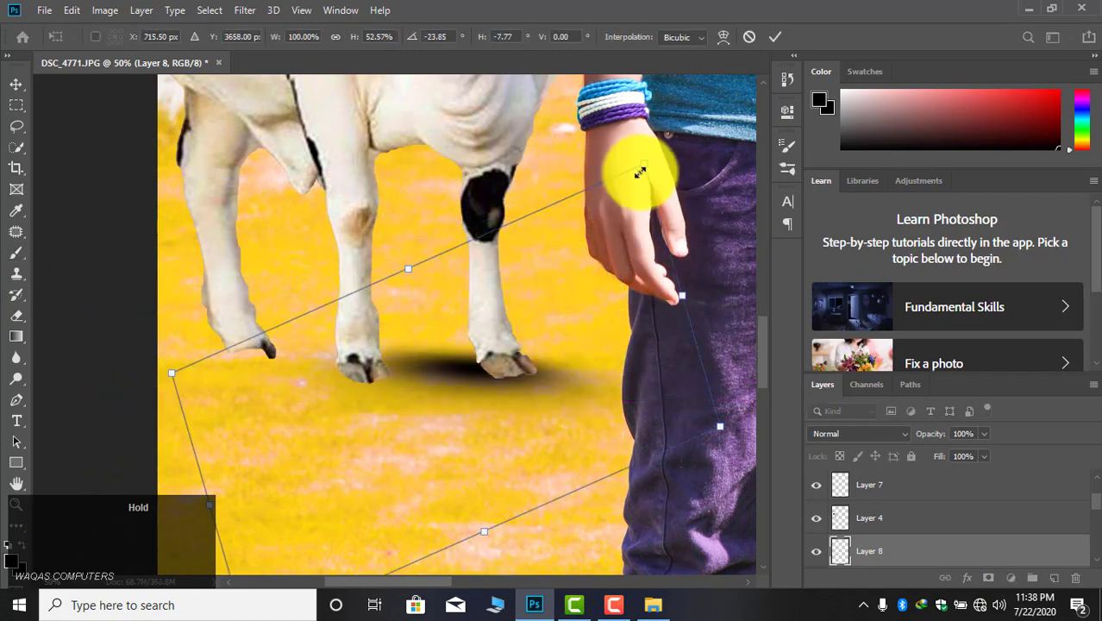
left_click_drag(642, 168, 529, 301)
left_click_drag(504, 431, 572, 362)
key("Return")
- Set the cow's hoof shadow on Layer 8 to 65% fill and 87% opacity
left_click(984, 456)
mouse_move(983, 475)
left_mouse_down()
mouse_move(959, 475)
mouse_move(964, 454)
mouse_move(976, 457)
left_mouse_up()
left_click(984, 434)
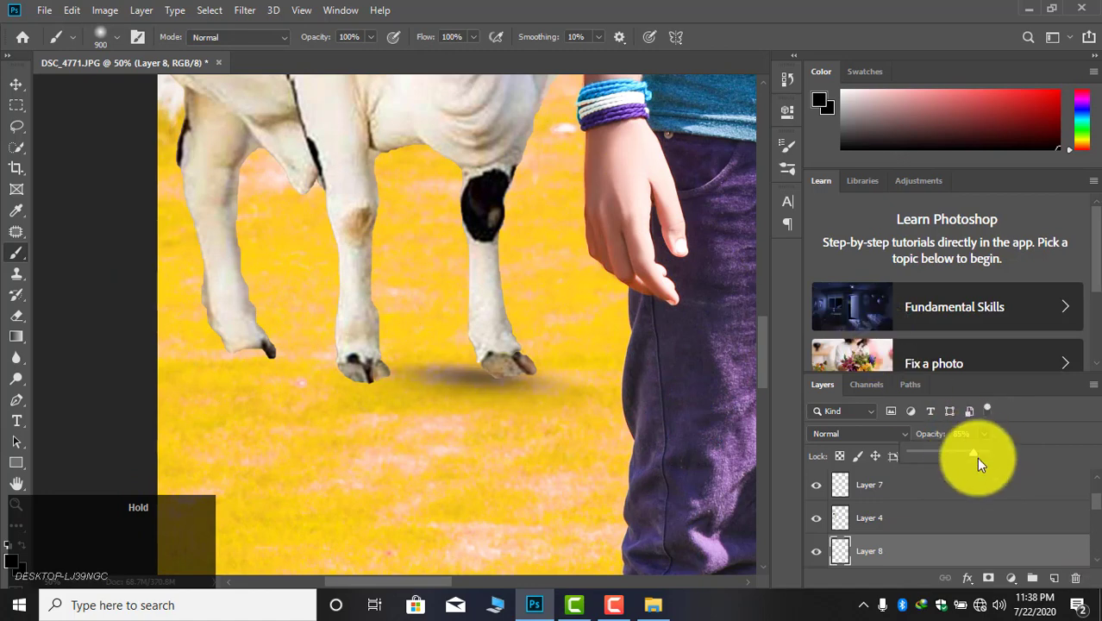
- Fade the bottom edges of the cow's hooves on Layer 4 into the ground with a soft round eraser
left_click(866, 517)
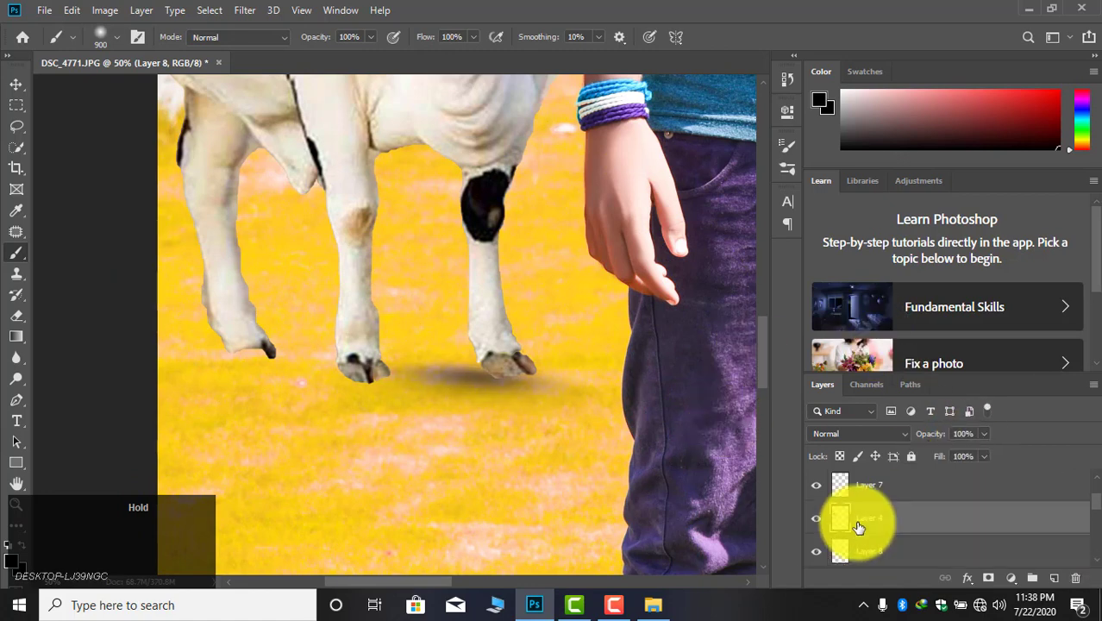
left_click(816, 517)
left_click(816, 517)
key("e")
left_click(141, 39)
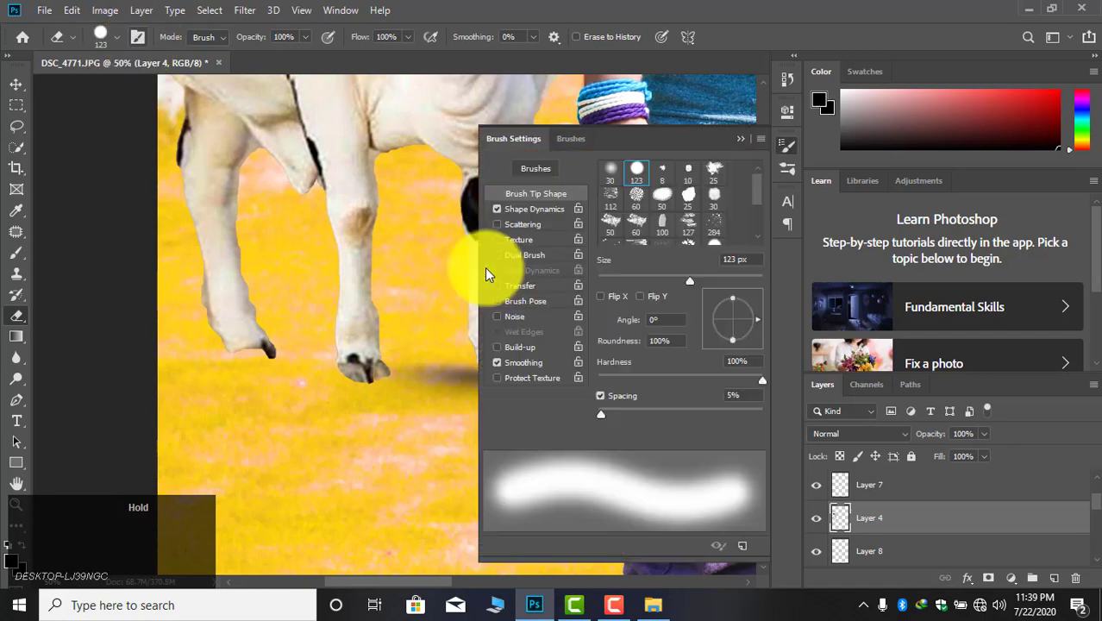
left_click(606, 178)
left_click(742, 141)
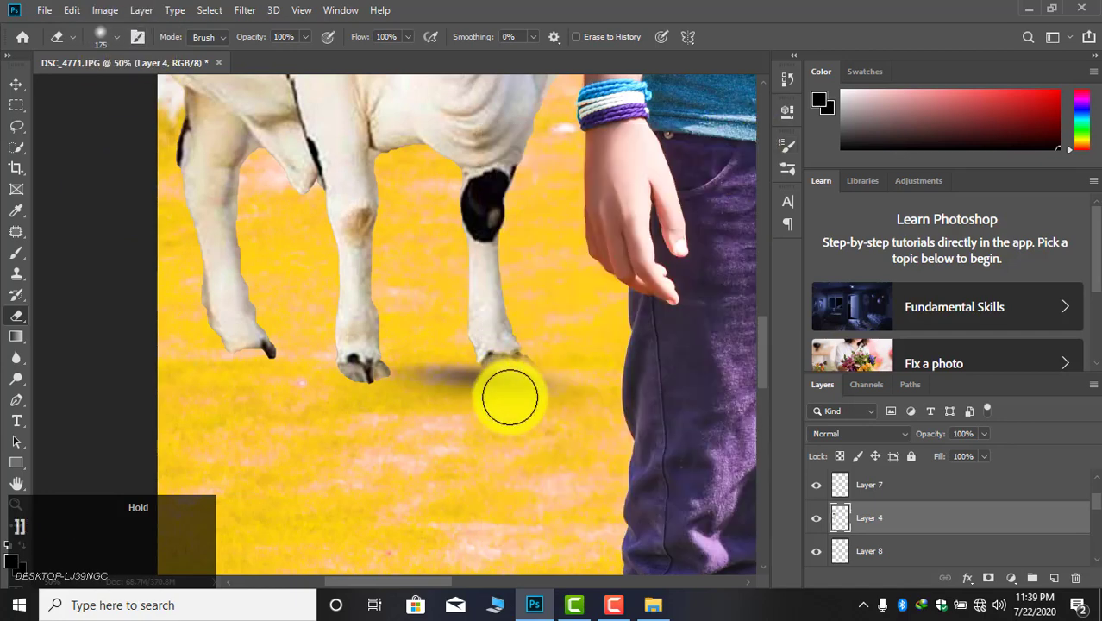
mouse_move(509, 397)
left_mouse_down()
mouse_move(391, 402)
mouse_move(231, 381)
mouse_move(594, 459)
mouse_move(541, 388)
mouse_move(732, 522)
mouse_move(682, 524)
mouse_move(523, 401)
mouse_move(542, 378)
mouse_move(430, 393)
left_mouse_up()
- Duplicate the Layer 8 shadow and place the copy beneath the cow's middle hoof
key("alt+bracketleft")
key("ctrl+t")
key("Return")
key("ctrl+j")
key("ctrl+t")
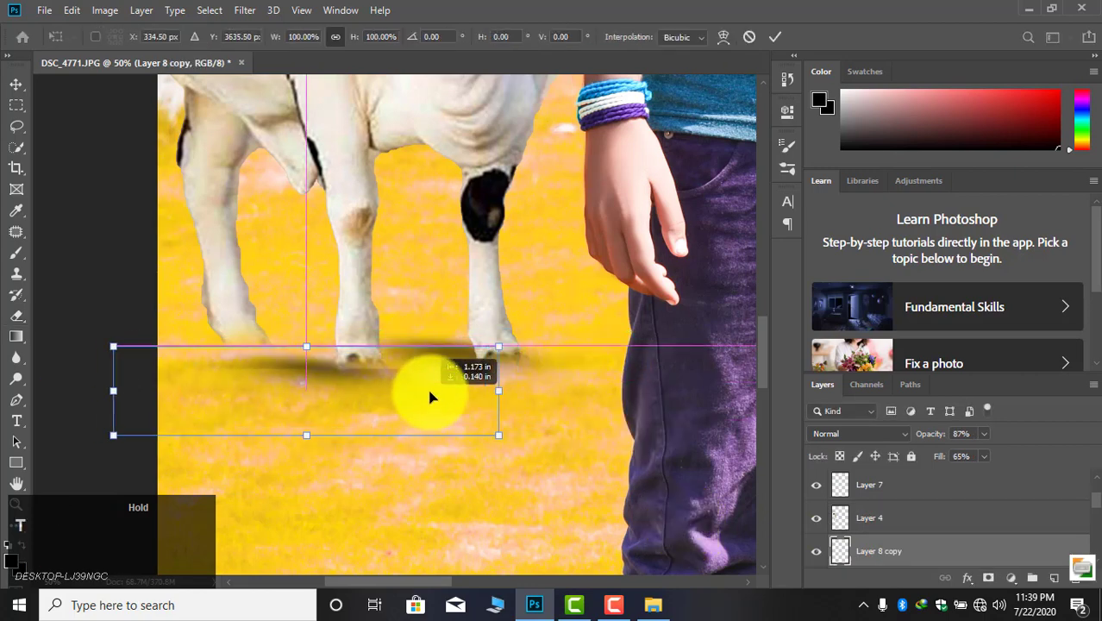
key("Return")
- Duplicate the hoof shadow again and place the copy beneath the cow's rear hoof at the photo's edge
key("e")
key("ctrl+t")
left_click_drag(518, 388, 361, 389)
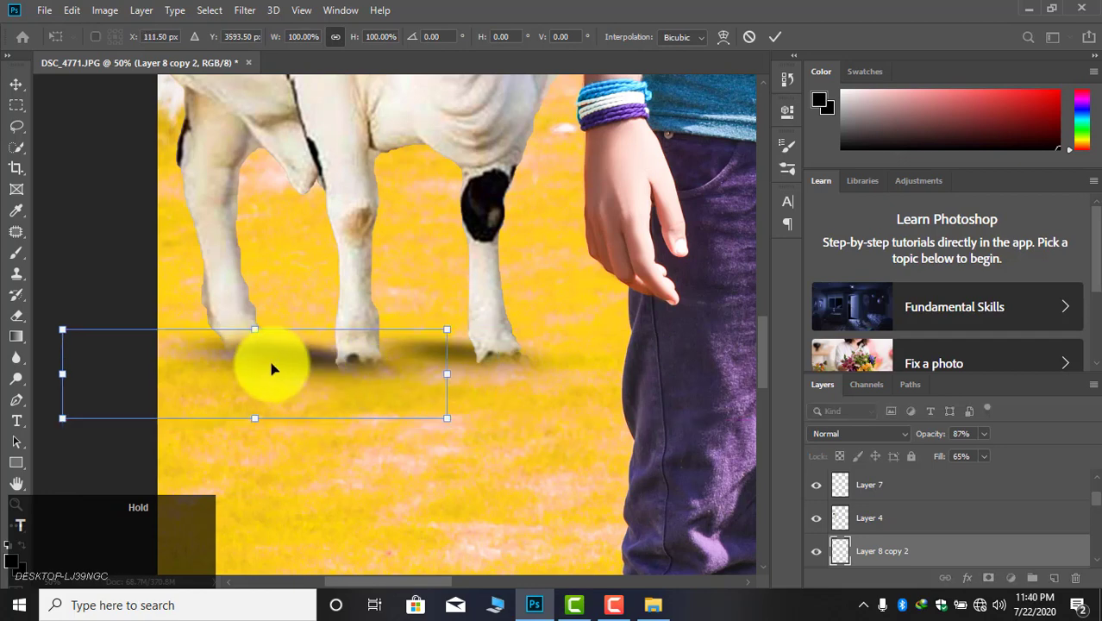
left_click_drag(272, 368, 305, 372)
key("Return")
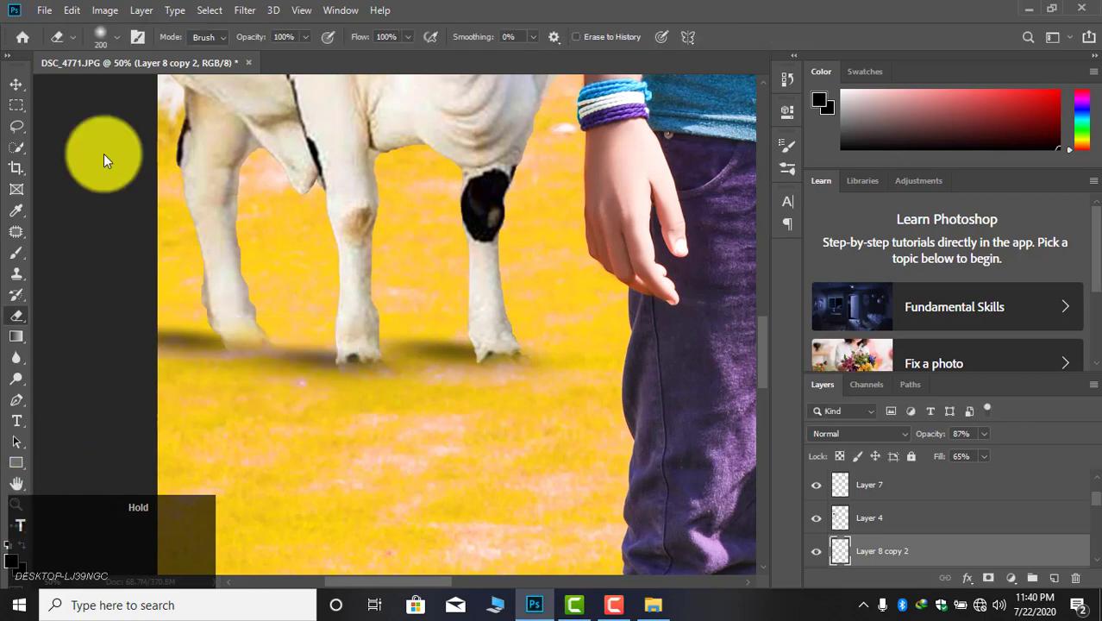
- Apply a 21 px Field Blur to the white cow on Layer 4
key("z")
left_click(352, 234, "alt")
left_click(387, 257, "alt")
left_click(409, 261, "alt")
left_click(431, 266, "alt")
left_click(451, 269, "alt")
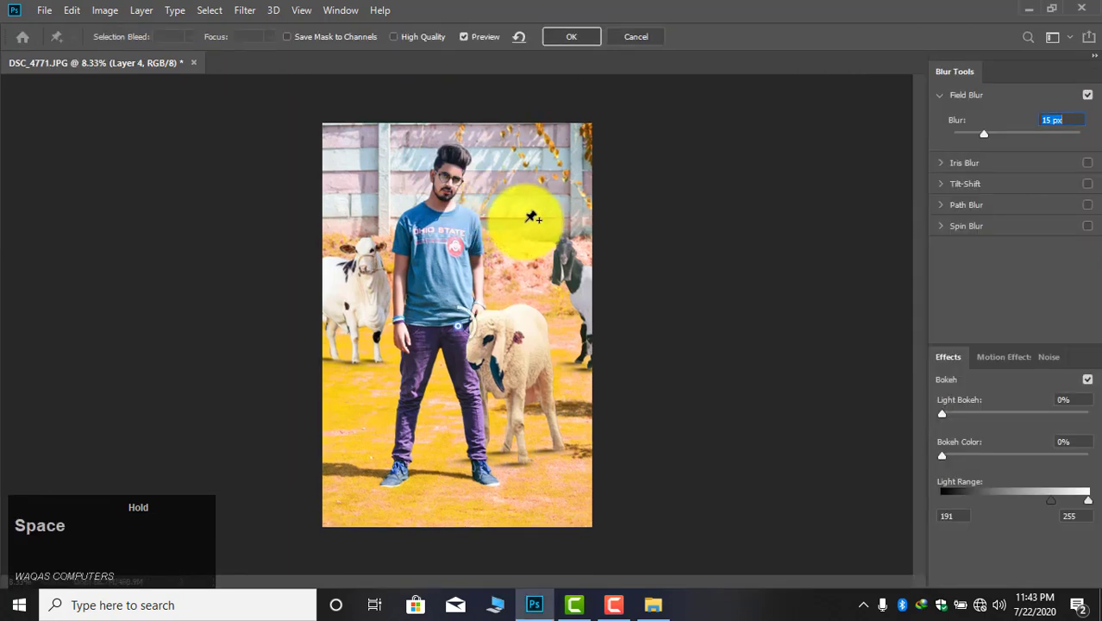
left_click_drag(987, 134, 991, 136)
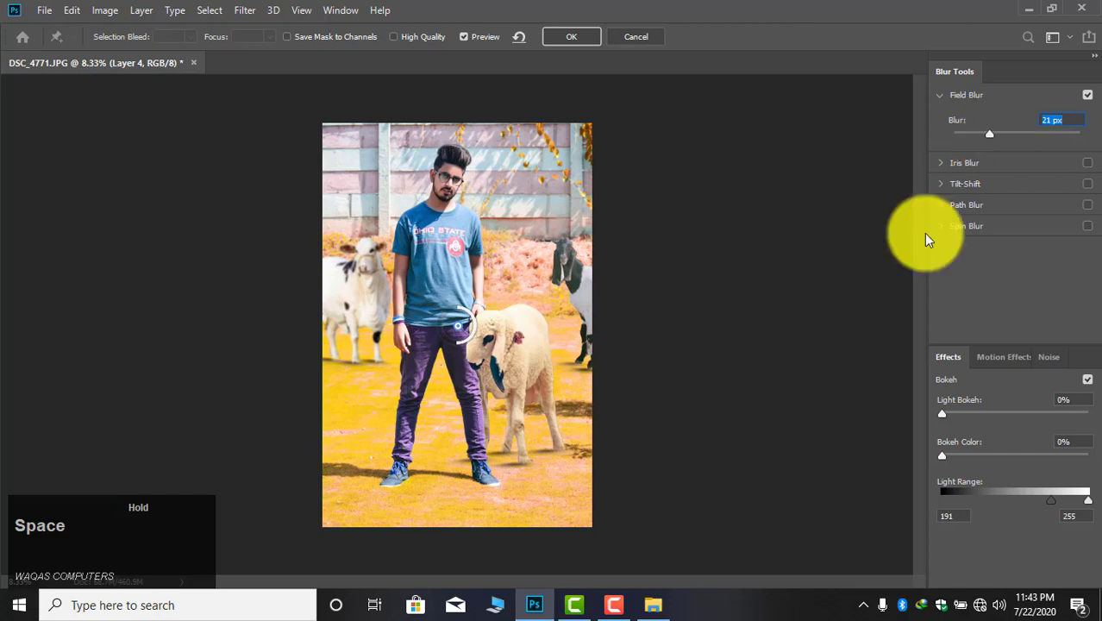
left_click(561, 40)
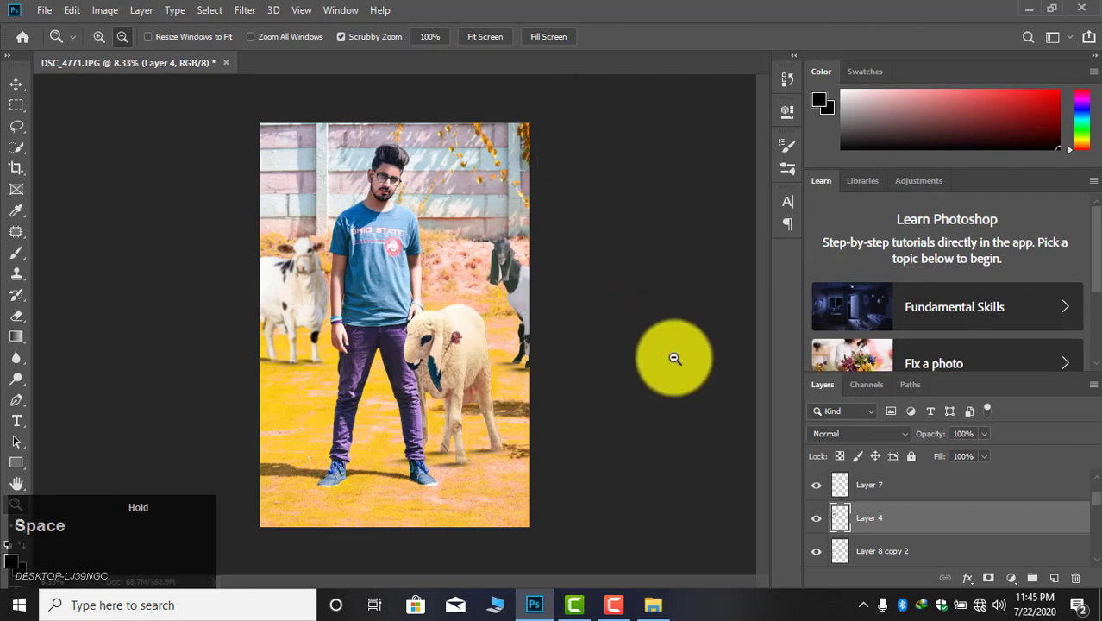
left_click(847, 490)
scroll(819, 487, "up", 2)
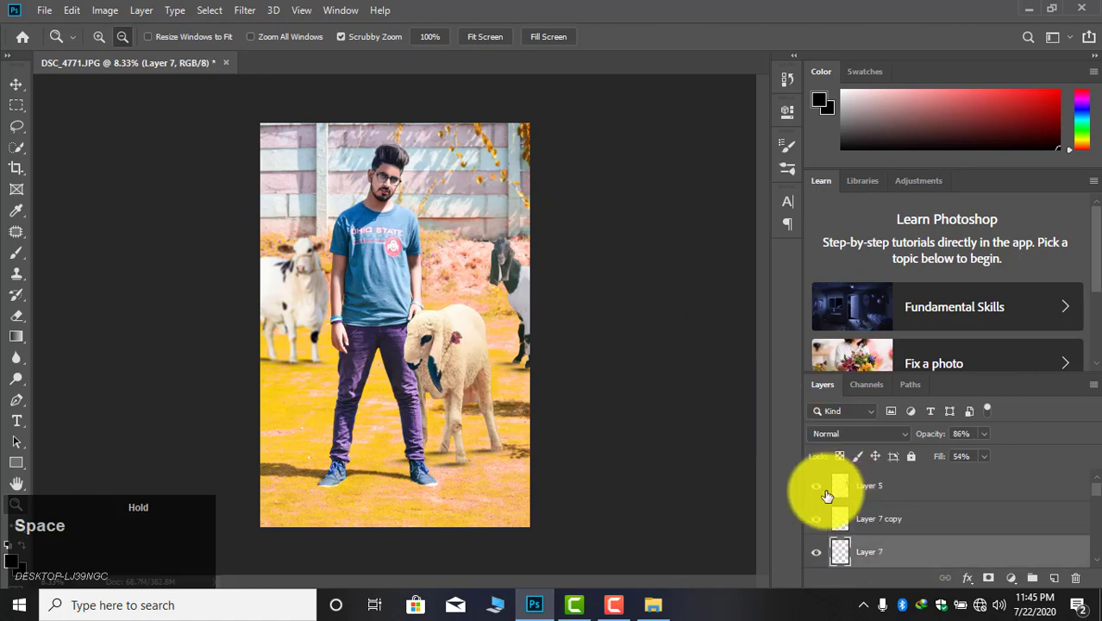
left_click(244, 10)
left_click(492, 214)
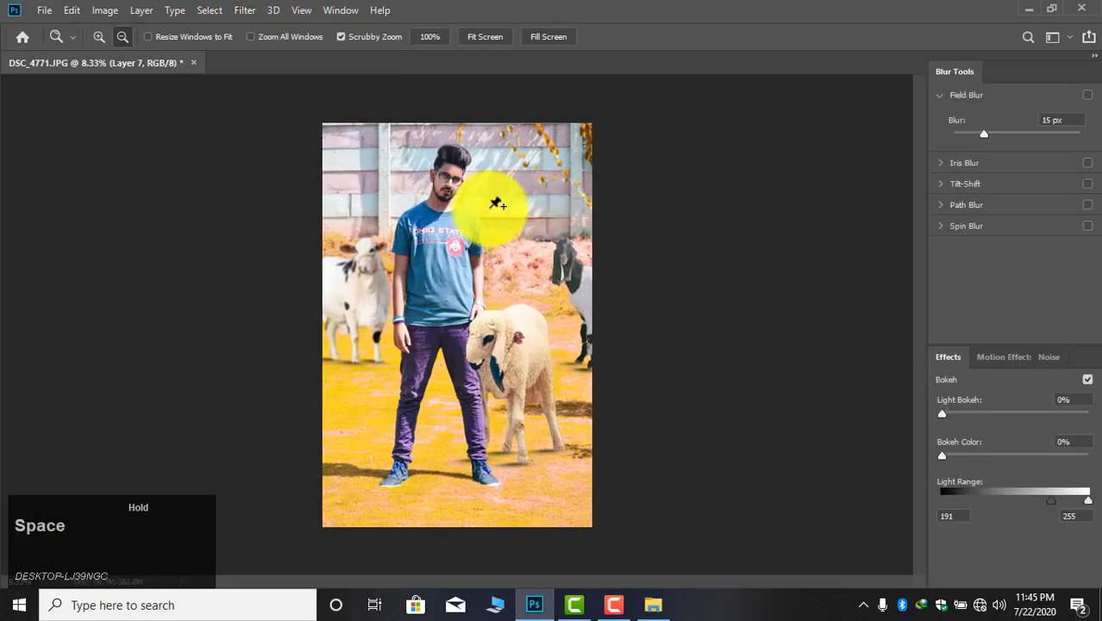
left_click_drag(982, 134, 1008, 136)
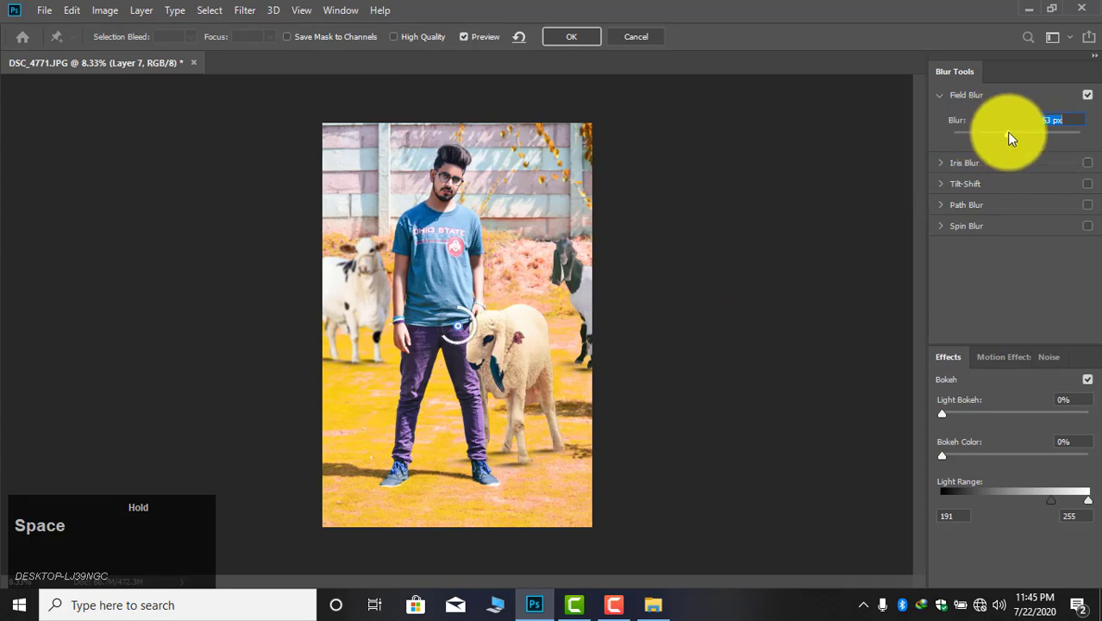
left_click(635, 37)
- Apply a 15 px Field Blur to the goat on Layer 5
left_click(909, 493)
left_click(244, 10)
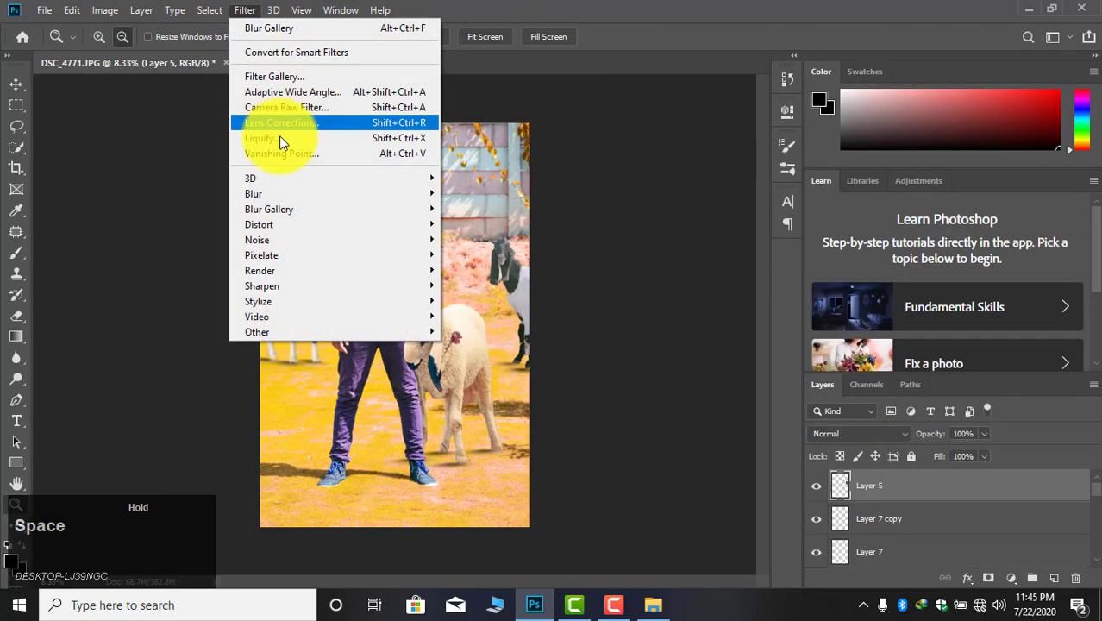
mouse_move(414, 210)
left_click(478, 212)
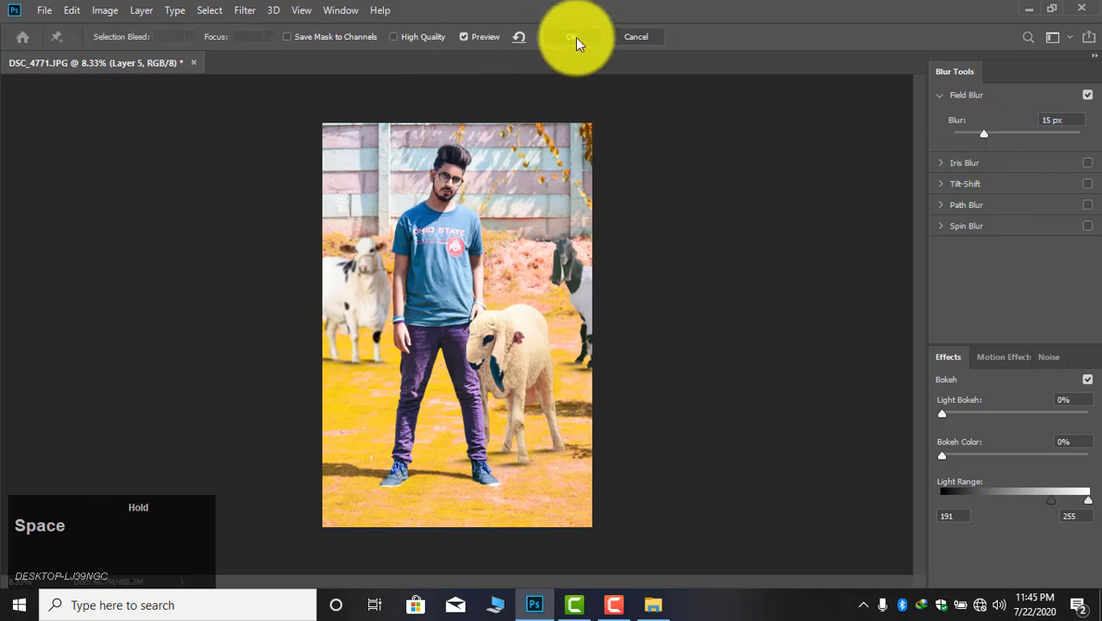
left_click(570, 36)
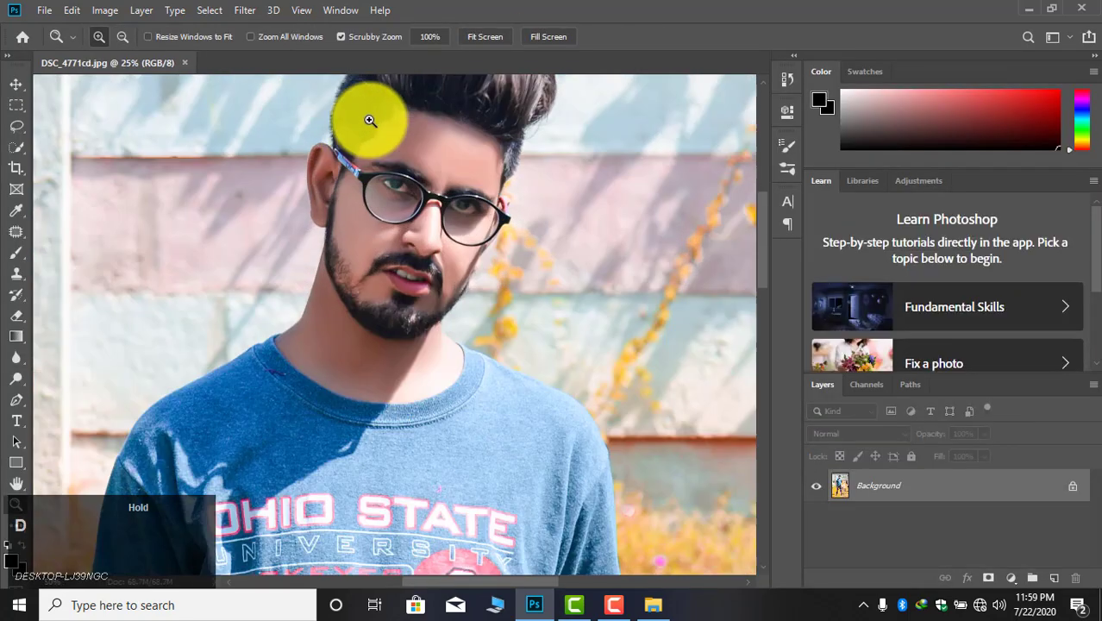
- Darken the edges of Layer 1 in DSC_4771cd.jpg with a Camera Raw post-crop vignette of amount -47 and midpoint 55
scroll(388, 190, "up", 2)
scroll(337, 192, "down", 3)
scroll(333, 211, "down", 2)
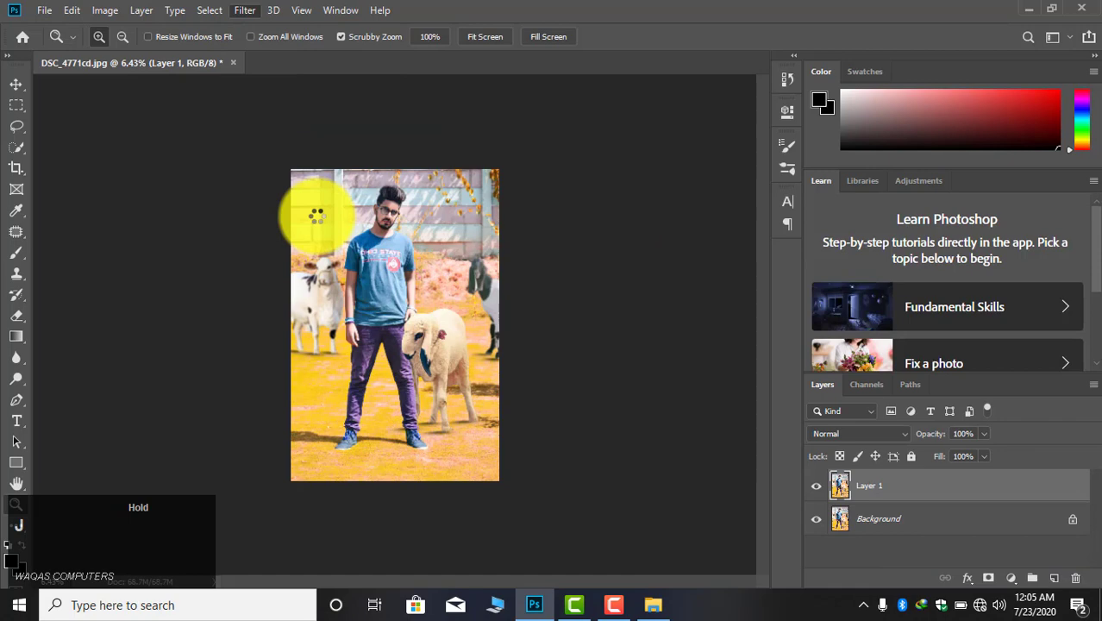
left_click(918, 177)
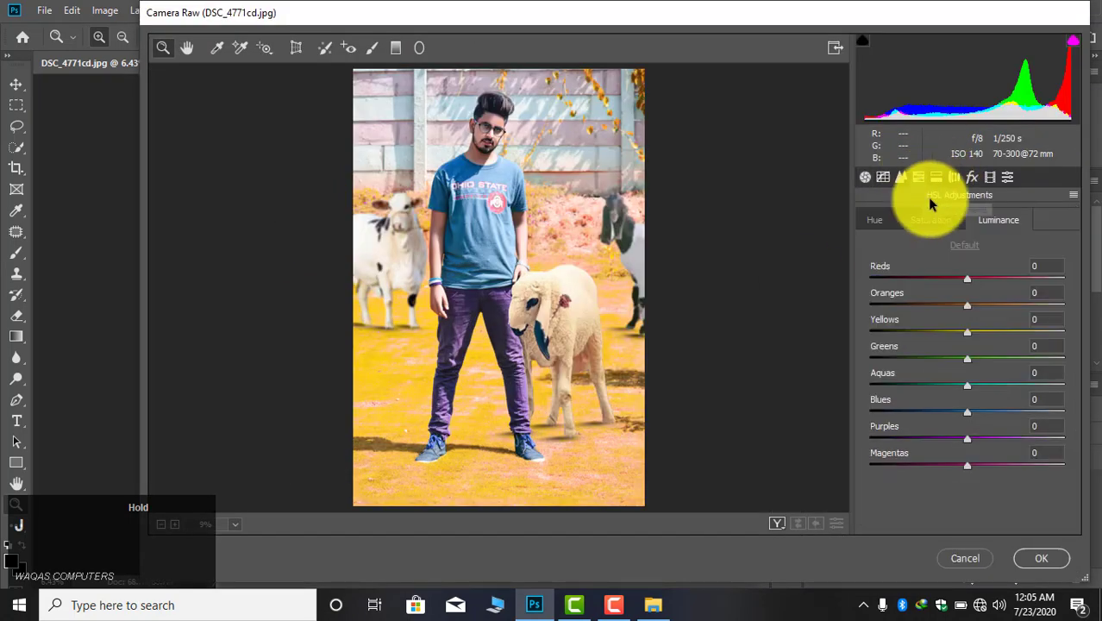
left_click(972, 177)
left_click_drag(967, 387, 920, 387)
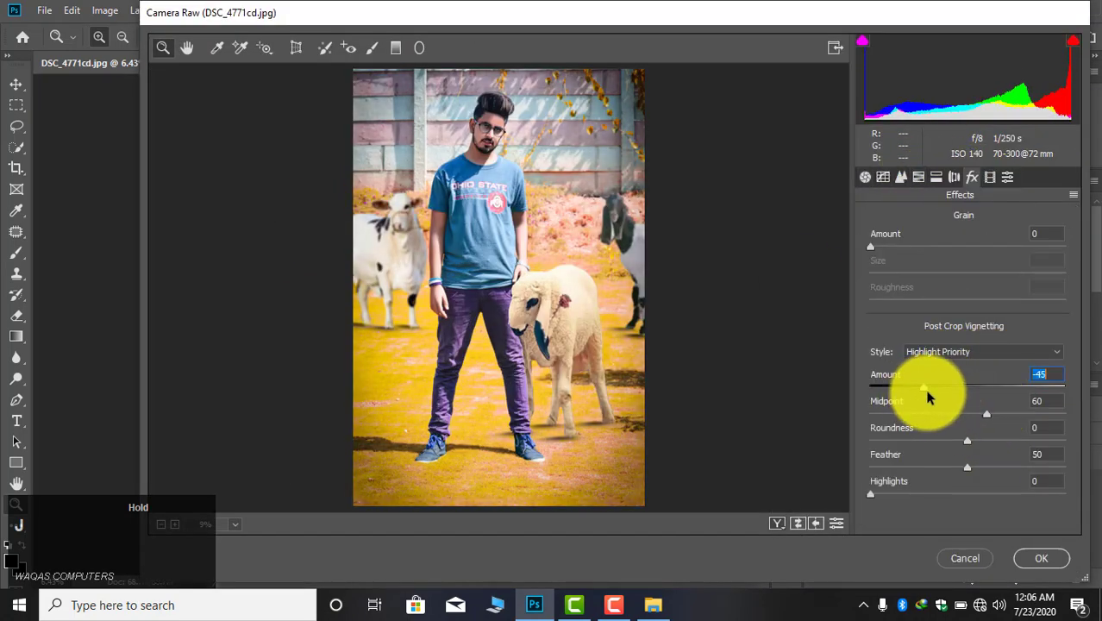
mouse_move(986, 414)
left_mouse_down()
mouse_move(951, 408)
mouse_move(977, 414)
left_mouse_up()
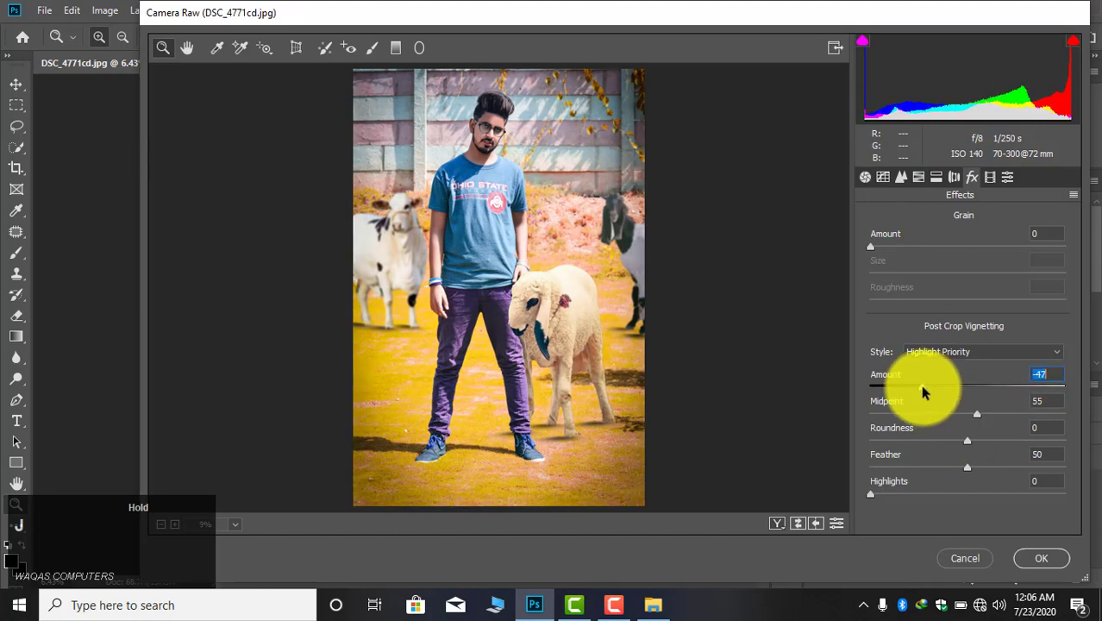
left_click(1044, 559)
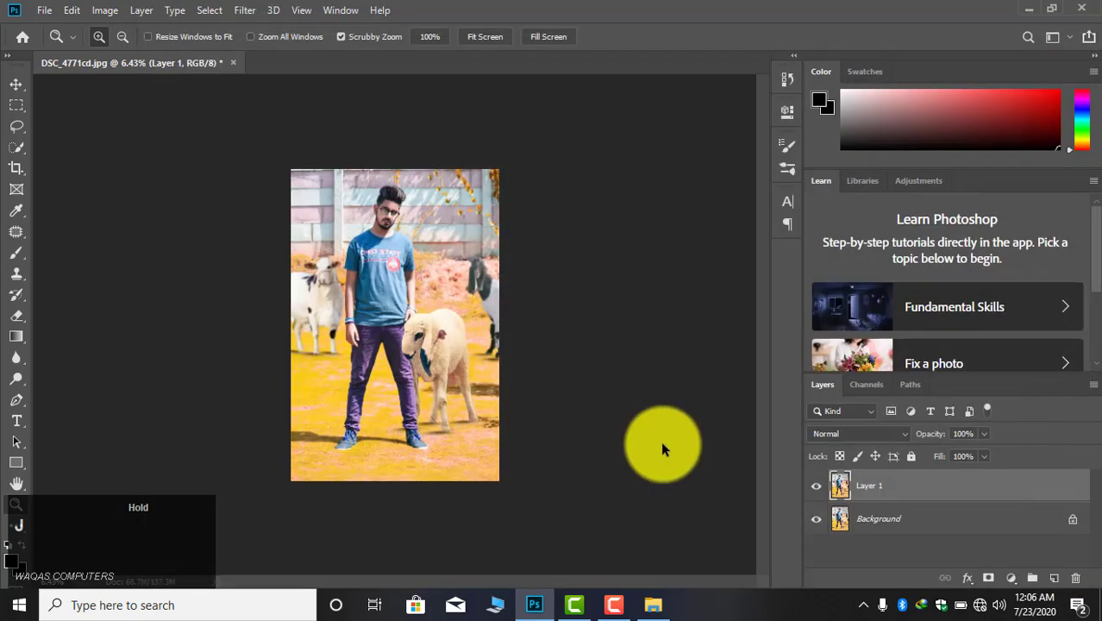
- Add an empty layer above Layer 1 and enlarge the soft brush to 1500 px
left_click(1053, 577)
left_click(16, 252)
key("bracketright")
key("bracketright")
key("bracketright")
key("bracketright")
key("bracketright")
key("bracketright")
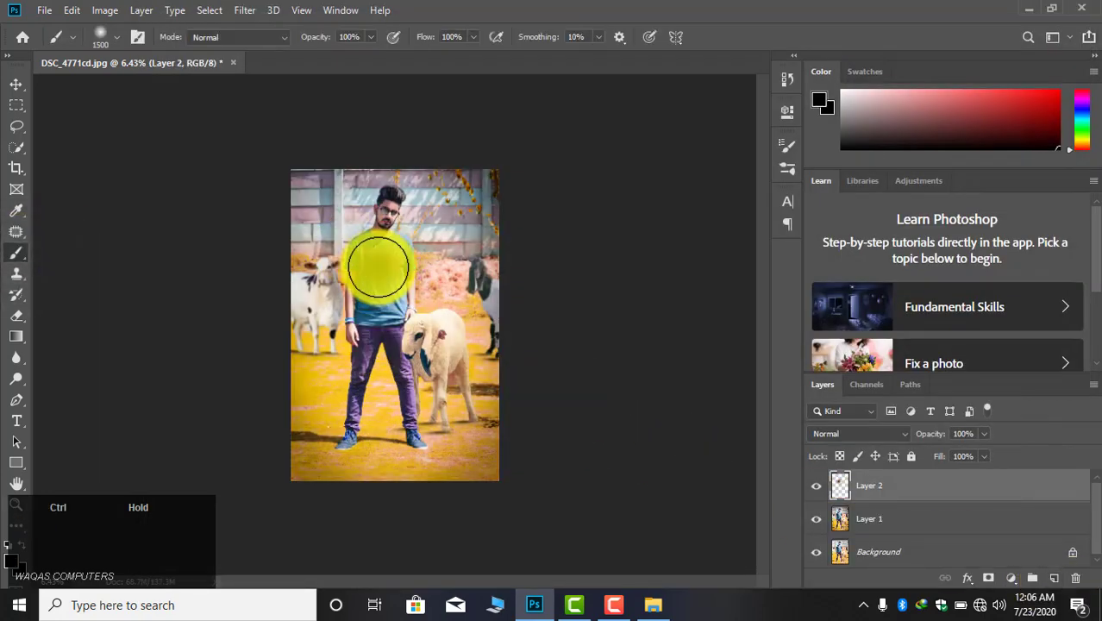
key("ctrl+z")
- Paint a soft white spot on Layer 2, enlarge it to about 157% and move it to the photo's upper-right edge as a glow
left_click(11, 560)
left_click(463, 137)
left_click(828, 128)
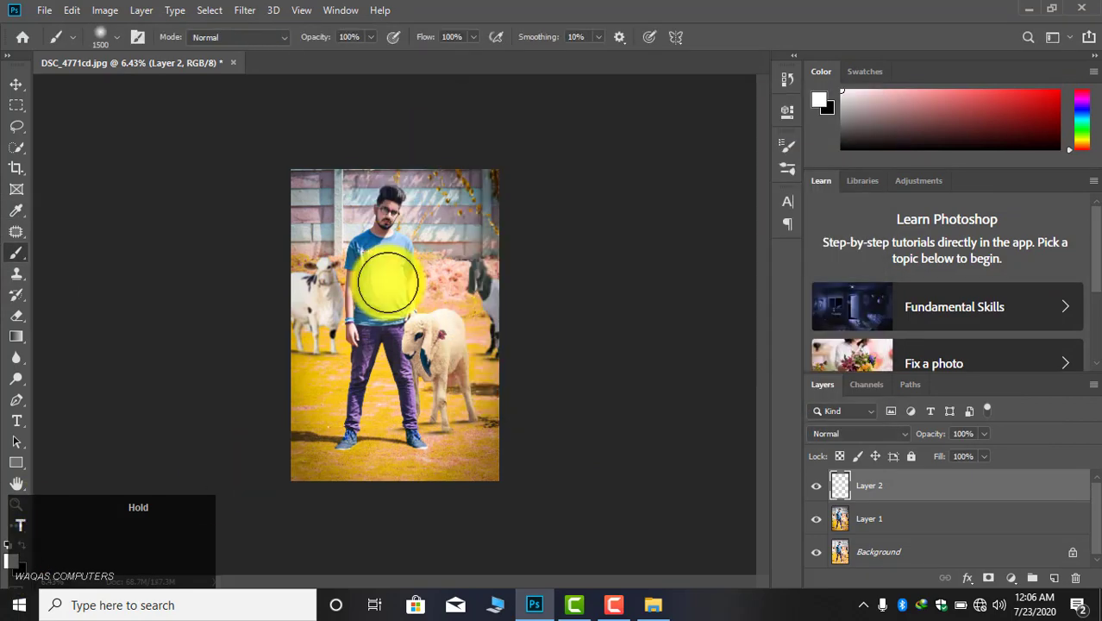
key("ctrl+t")
left_click_drag(414, 317, 607, 274)
mouse_move(585, 237)
left_mouse_down()
mouse_move(591, 253)
mouse_move(587, 235)
left_mouse_up()
key("Return")
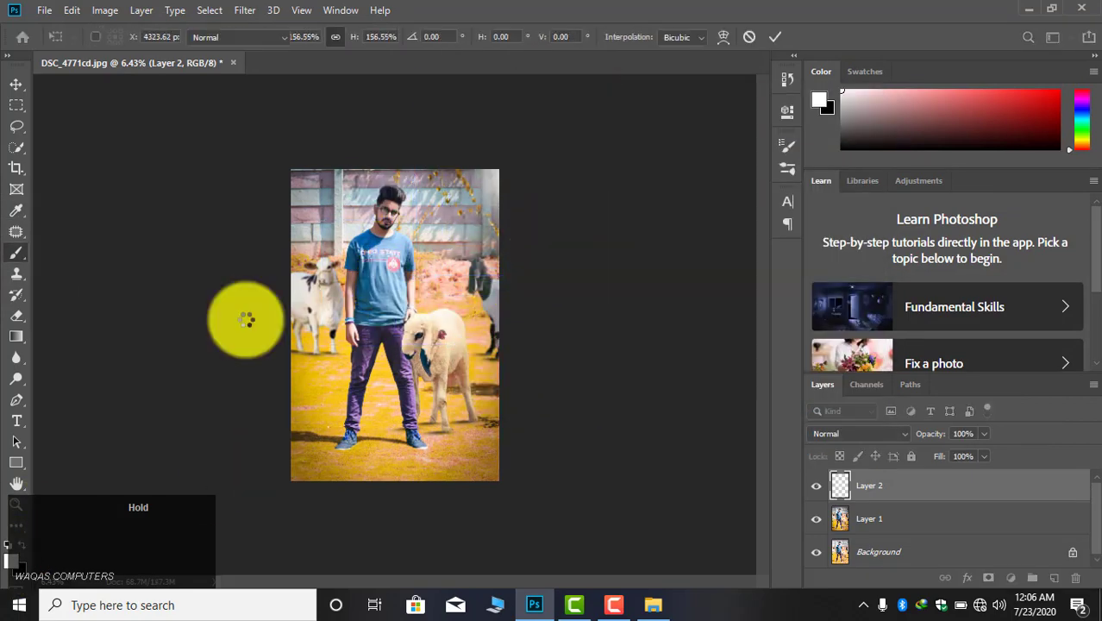
- Merge the white glow on Layer 2 down into Layer 1
left_click(19, 502)
left_click(369, 173)
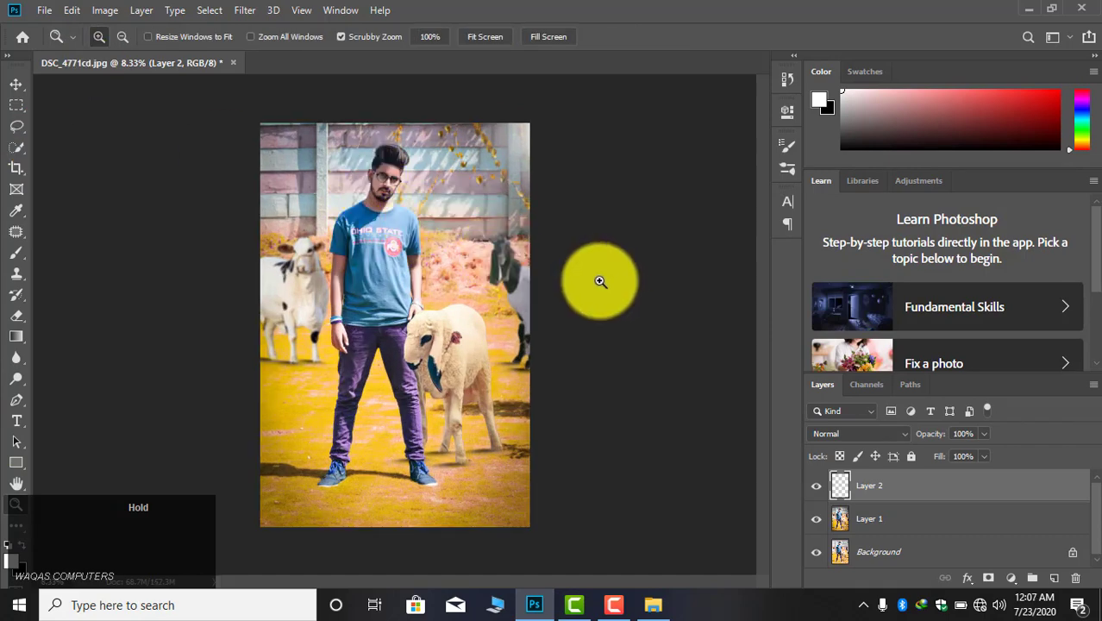
right_click(895, 485)
left_click(918, 477)
- Open the Camera Raw filter for the merged Layer 1
left_click(245, 10)
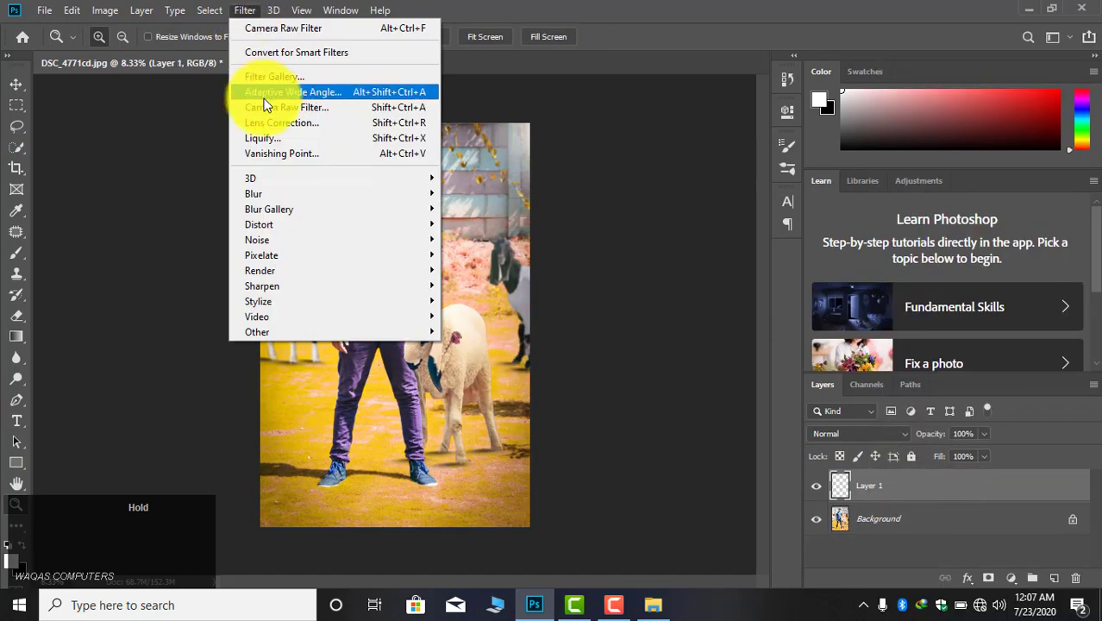
left_click(264, 95)
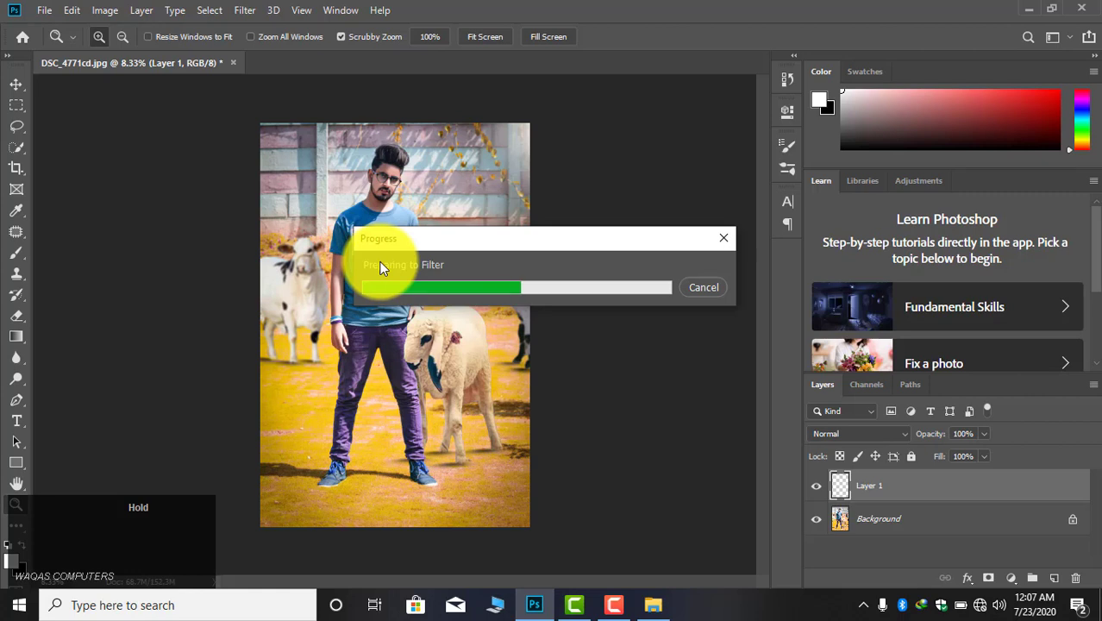